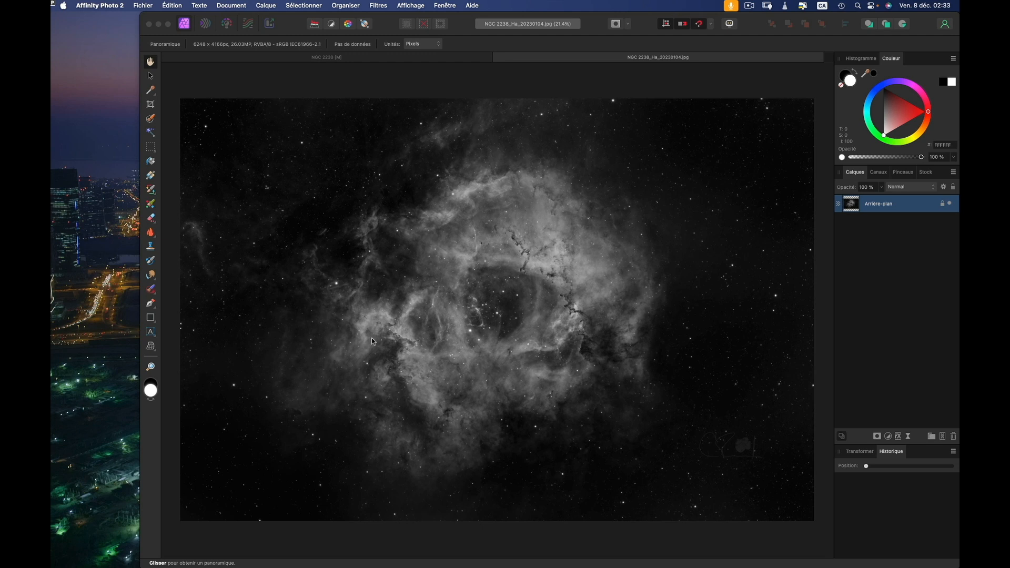
Step: Select the dark chin-shaped cloud and its bright edge at the nebula's lower left with the Selection Brush, snapping to edges
click(595, 238)
drag(594, 239, 592, 242)
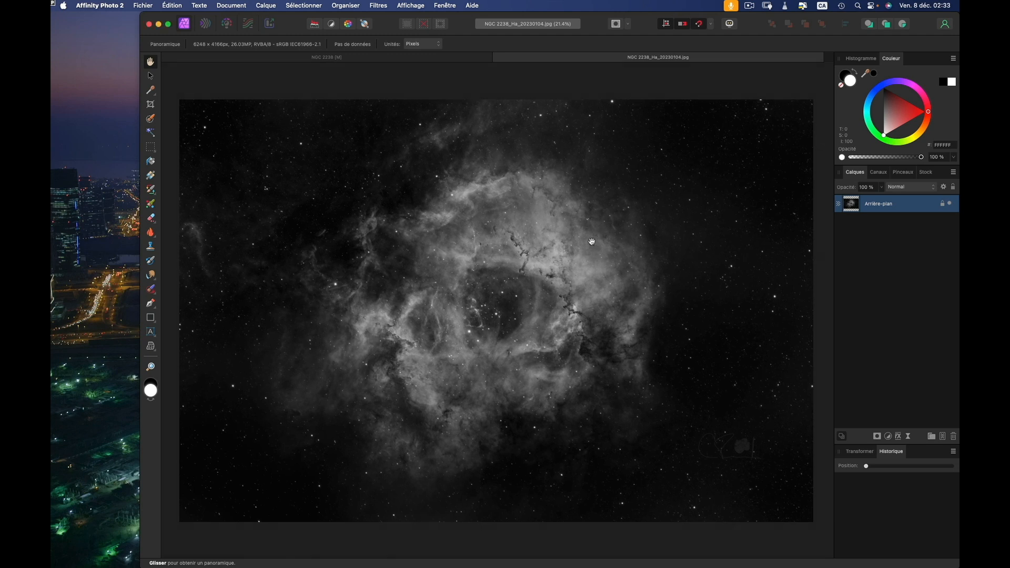
key(super+equal)
key(super+equal)
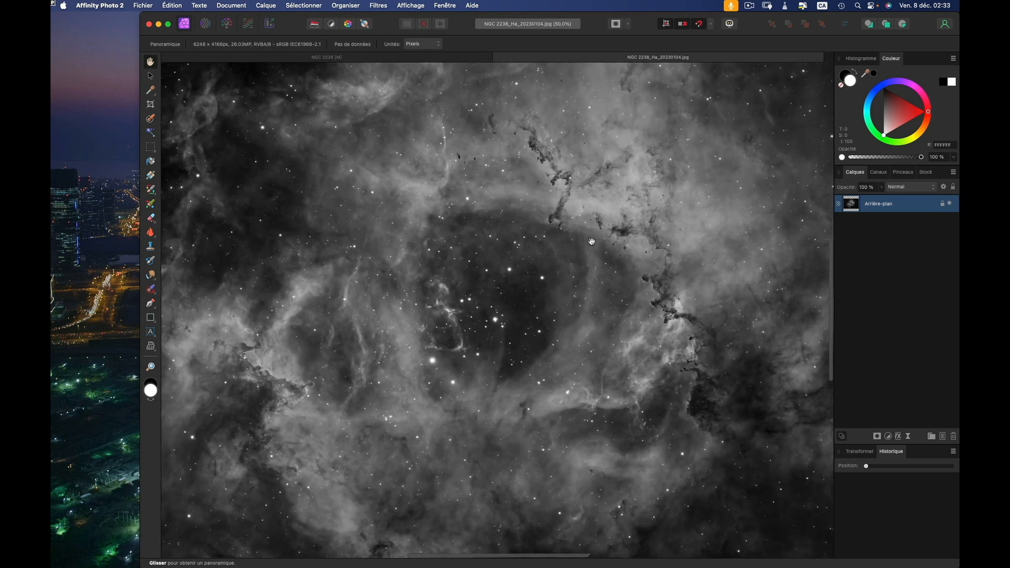
scroll(595, 253, down, 5)
scroll(595, 253, left, 5)
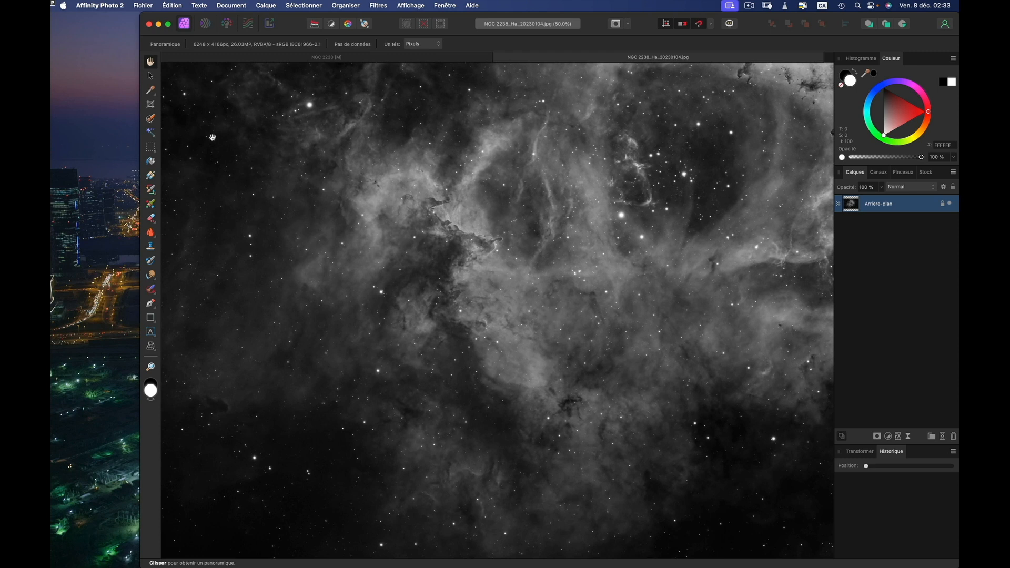
click(151, 121)
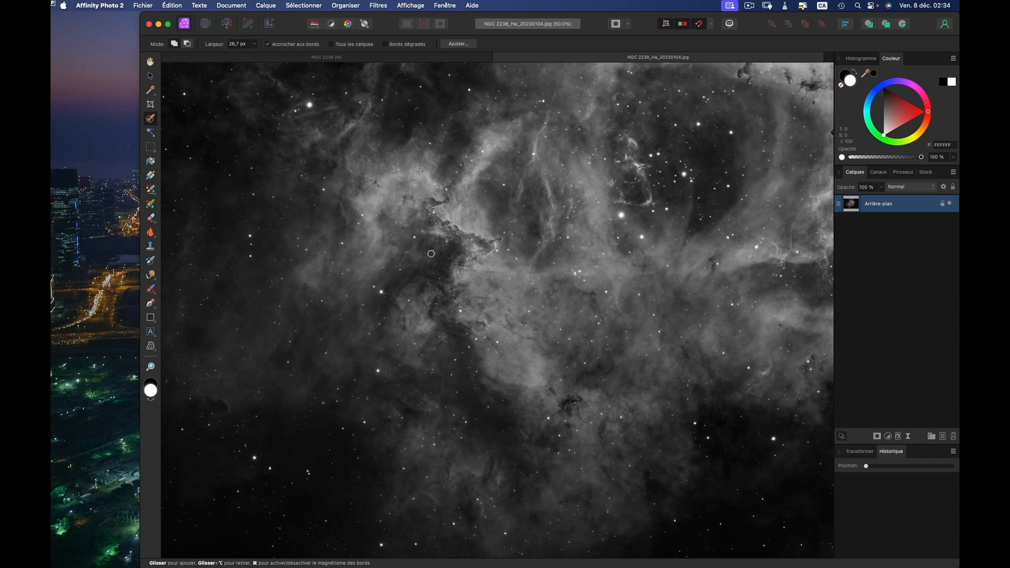
mouse_move(431, 254)
mouse_down()
mouse_move(448, 245)
mouse_move(430, 210)
mouse_up()
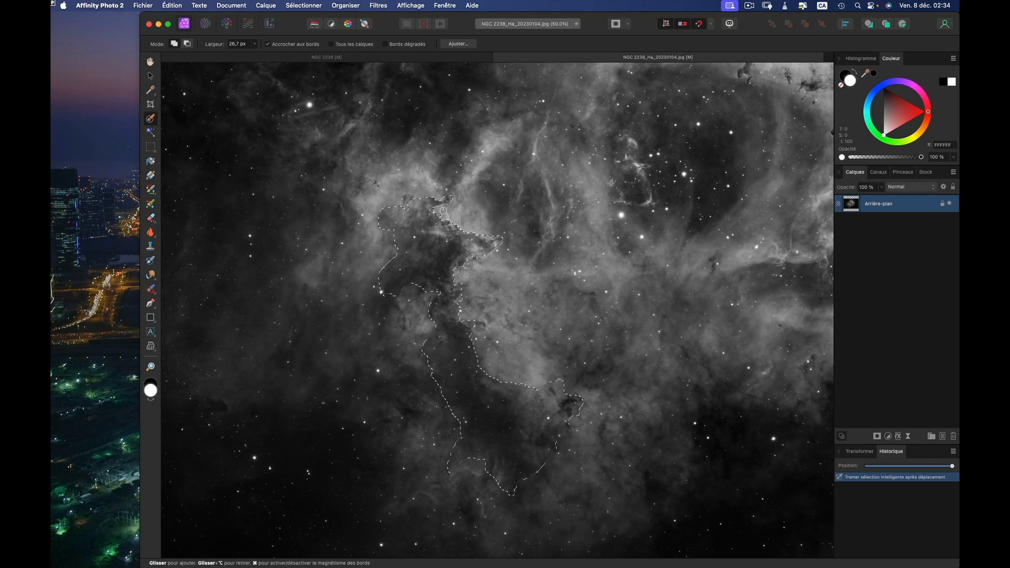
drag(439, 209, 402, 214)
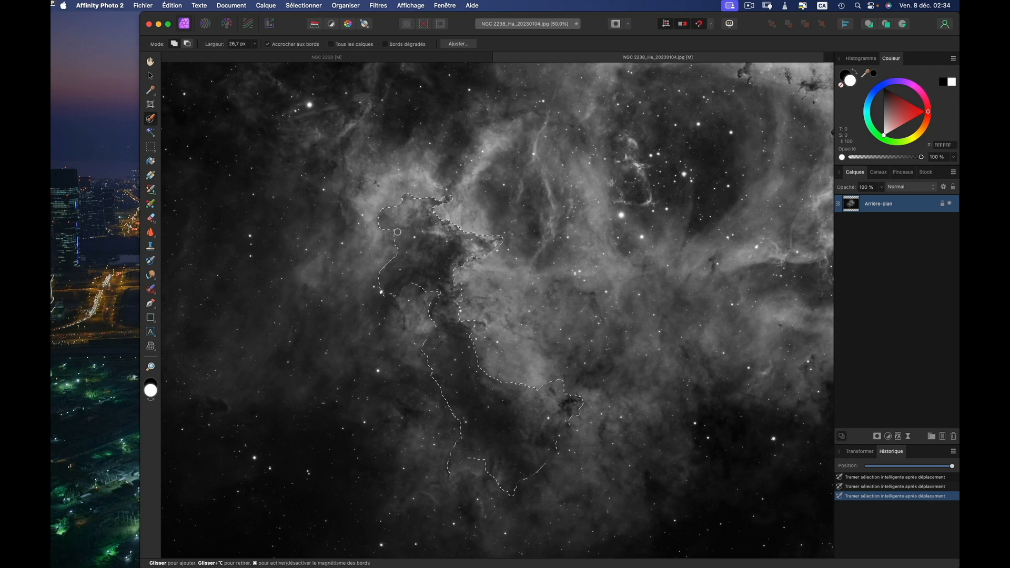
drag(490, 234, 501, 244)
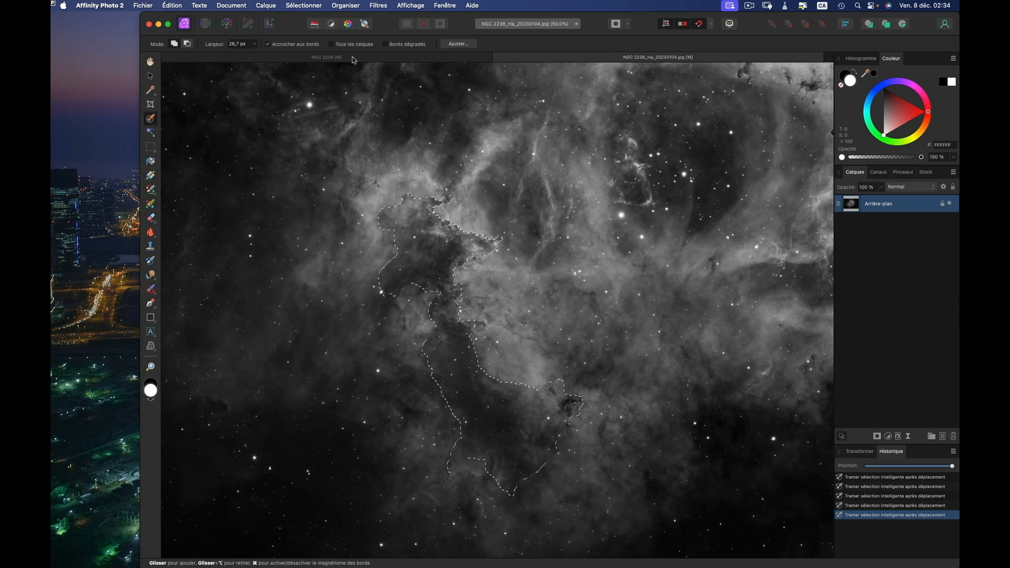
Step: Grow the selection around the dark cloud by a radius of 30 px
click(317, 6)
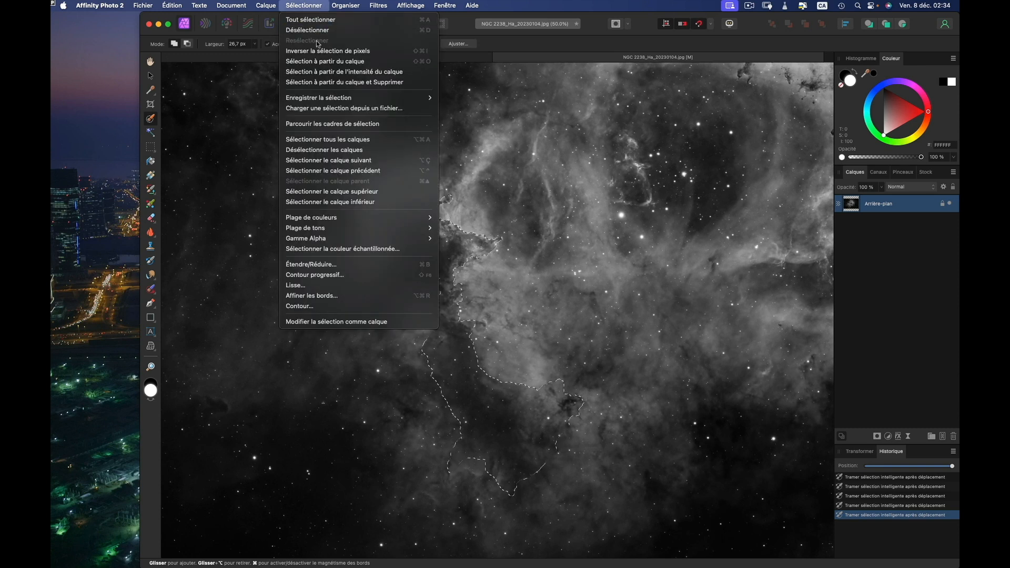
click(347, 264)
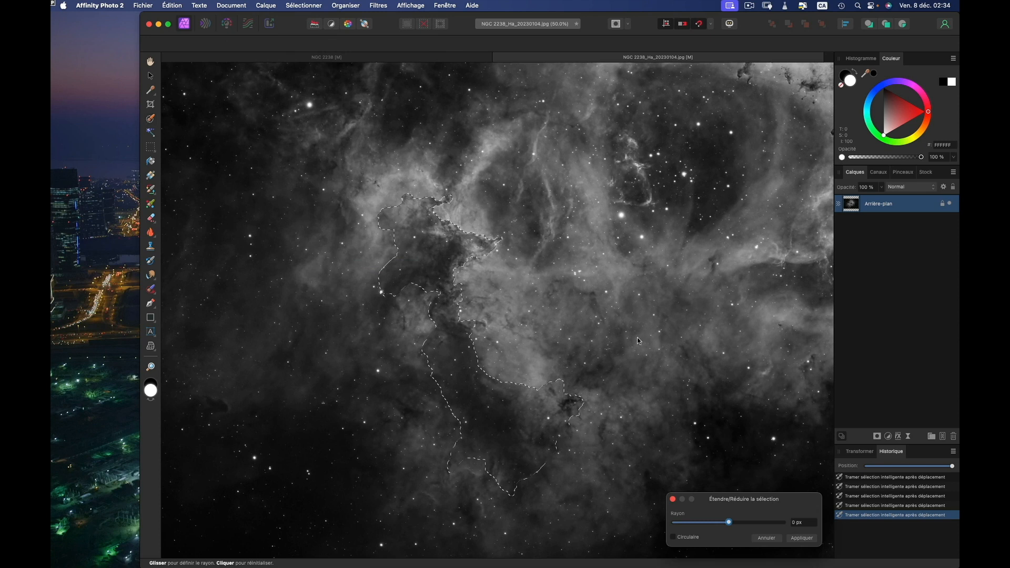
click(805, 522)
text(30)
key(Tab)
key(Return)
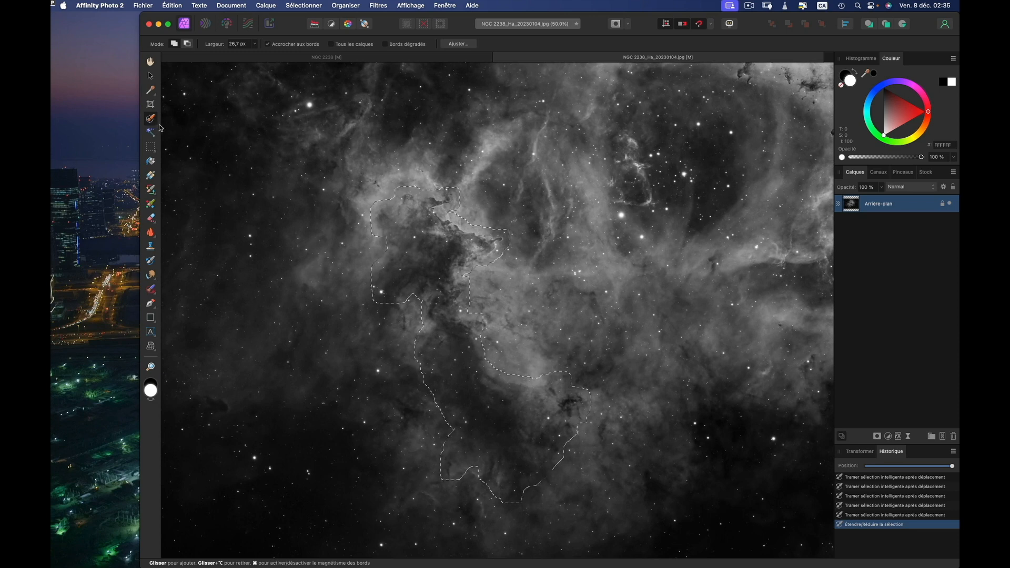
Step: Refine the selection's edges by adding feathering and a little smoothing, with the output kept as a selection
click(458, 45)
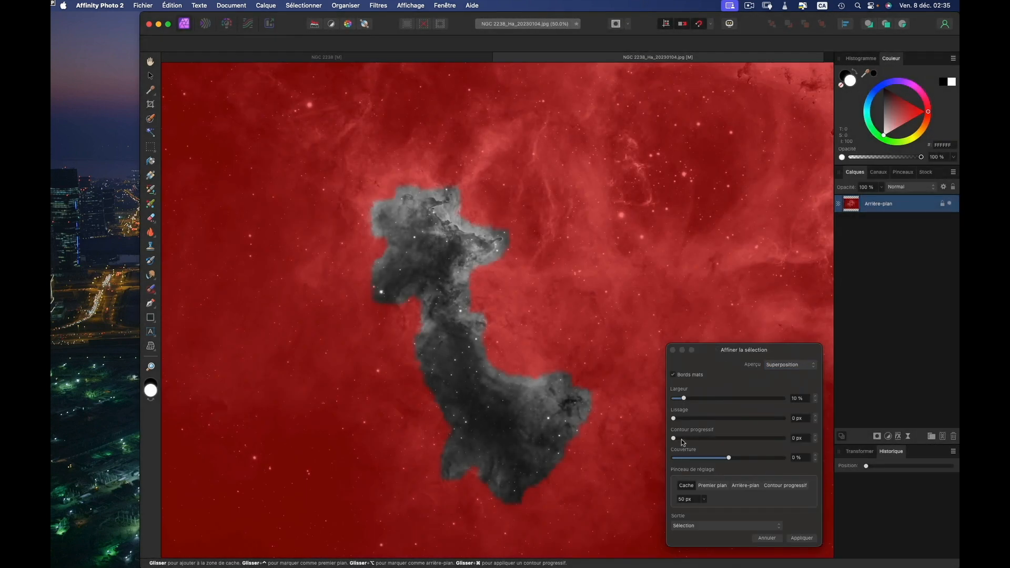
drag(674, 439, 746, 445)
drag(674, 418, 701, 420)
click(801, 538)
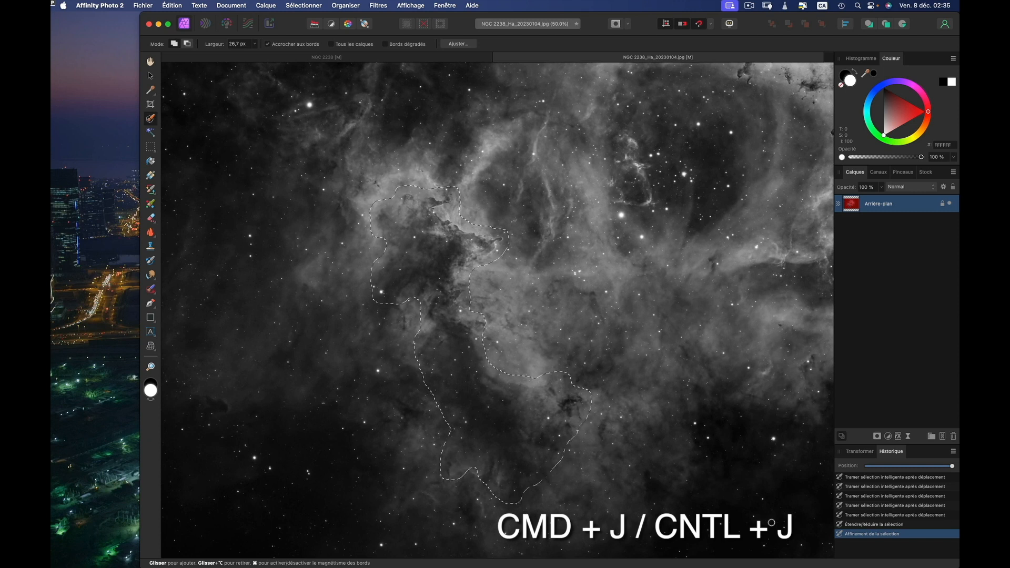
Step: Duplicate the selected cloud onto its own layer and name that layer Menton
key(super+j)
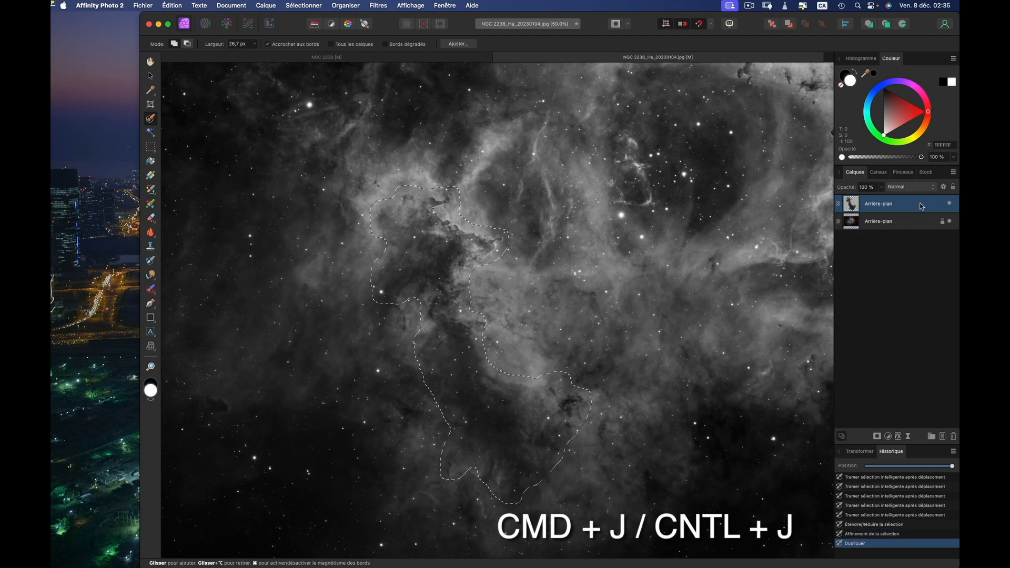
double_click(888, 205)
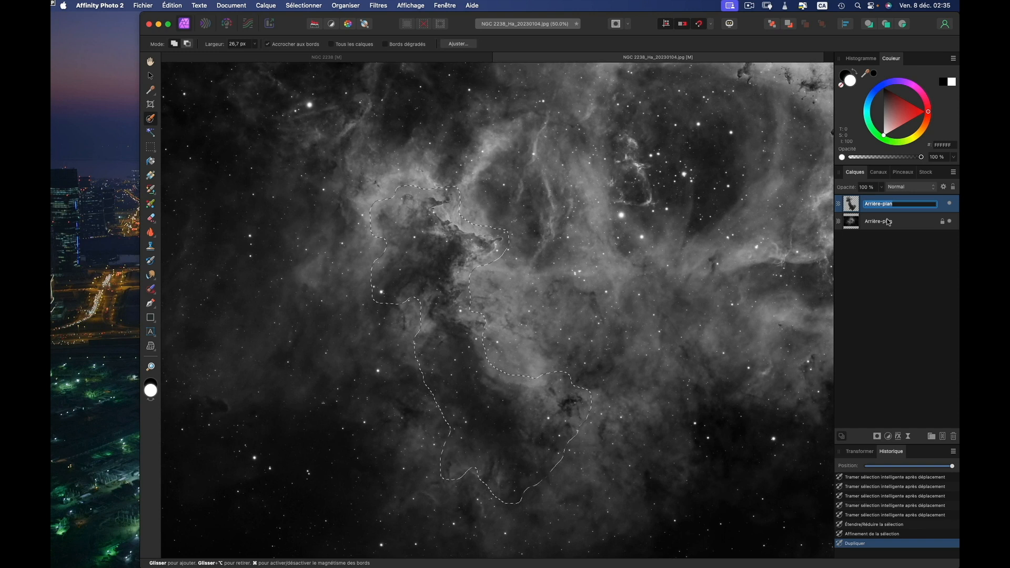
text(Mer)
key(Return)
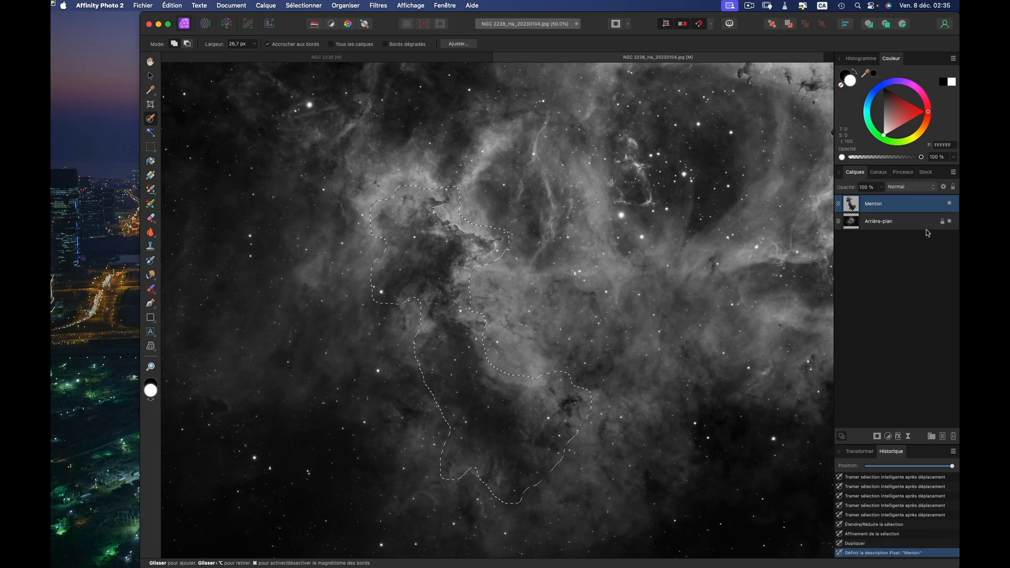
Step: Unlock the original background layer and rename it Clean Plate
click(943, 223)
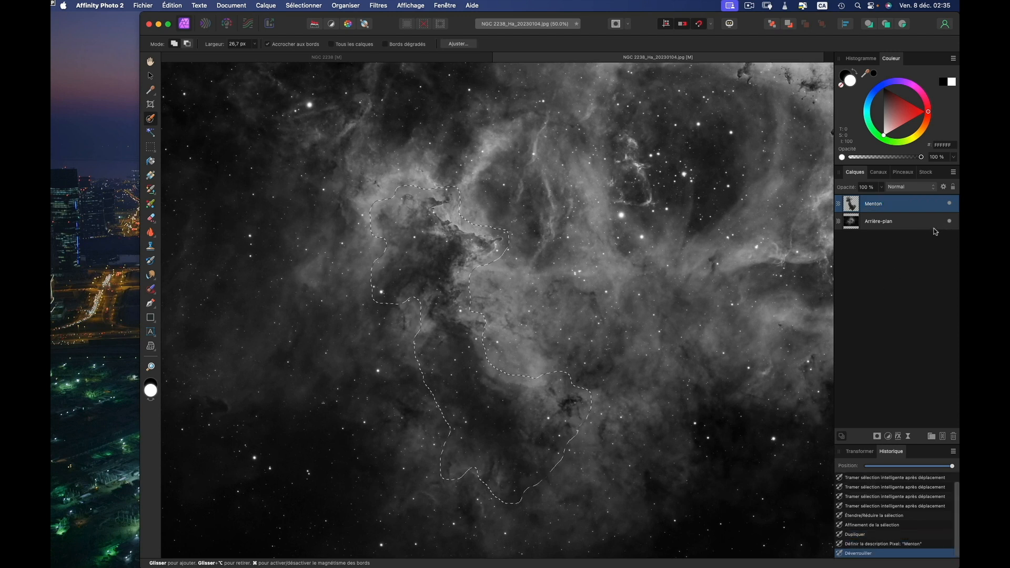
double_click(893, 224)
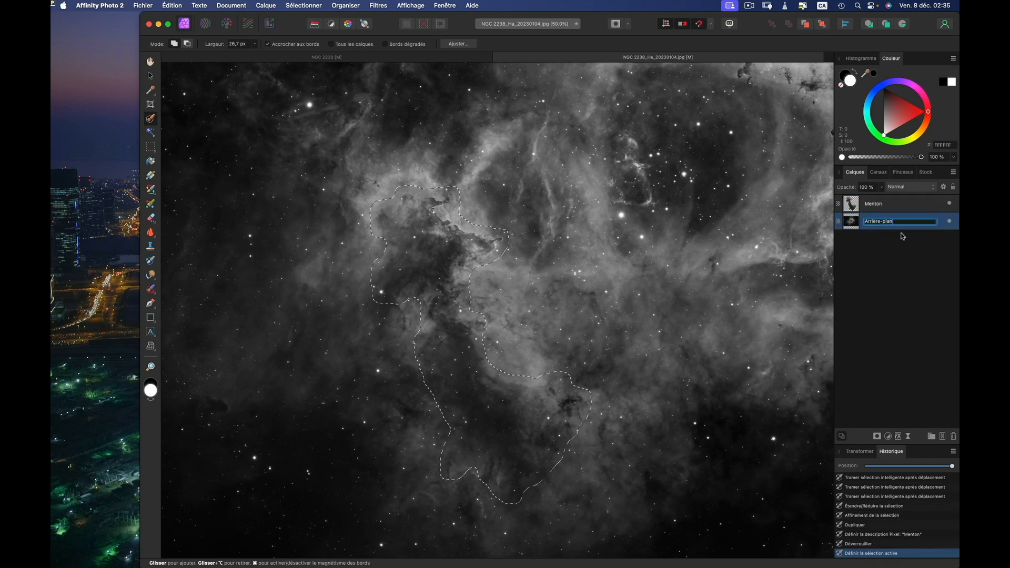
key(BackSpace)
key(BackSpace)
key(BackSpace)
key(BackSpace)
key(BackSpace)
key(BackSpace)
key(BackSpace)
key(BackSpace)
text(Cie)
text(an Plat)
key(Return)
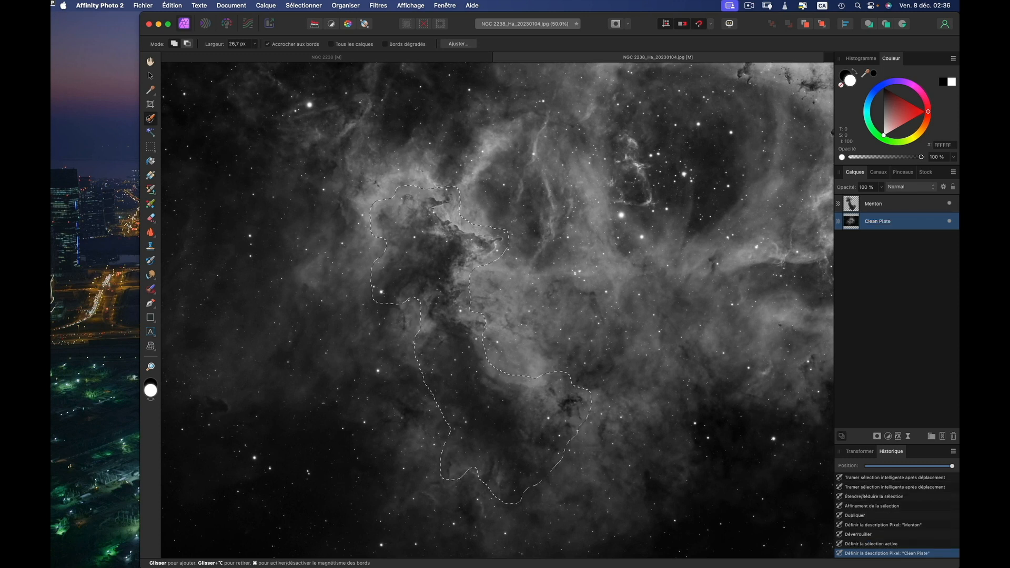
Step: Hide the Menton layer and shrink the selection so it lies closer to the dark cloud's outline
click(950, 203)
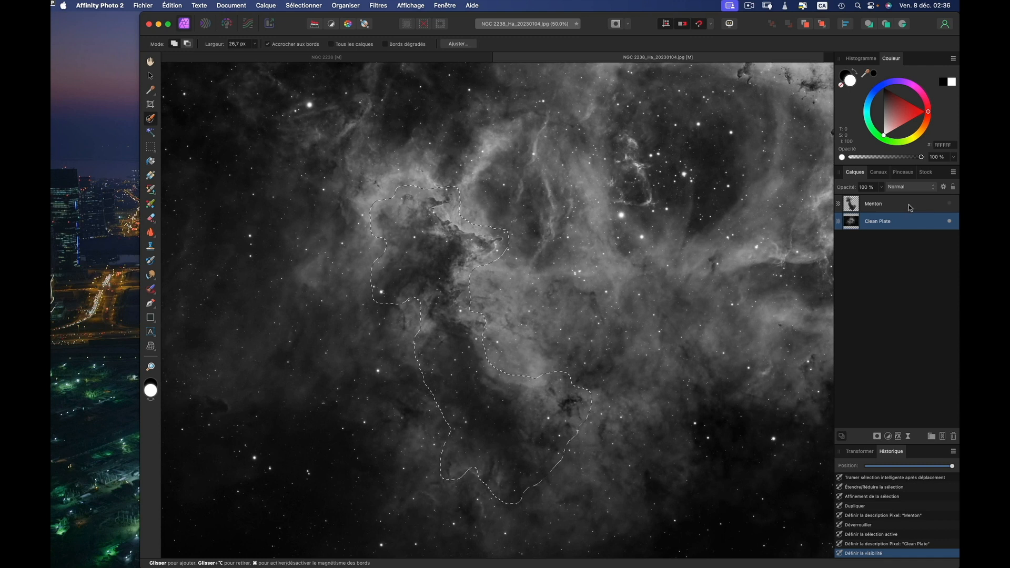
click(317, 7)
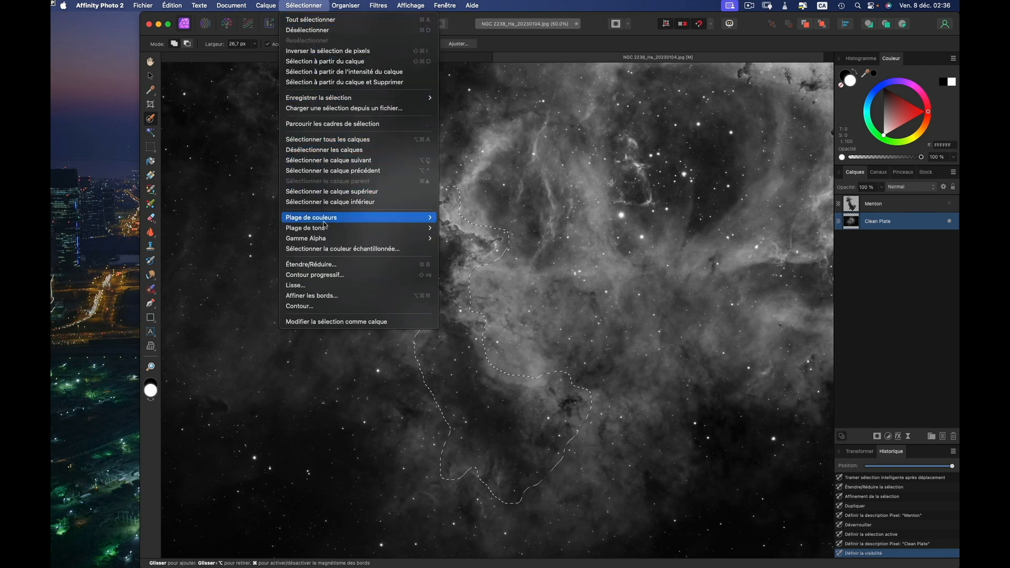
click(329, 264)
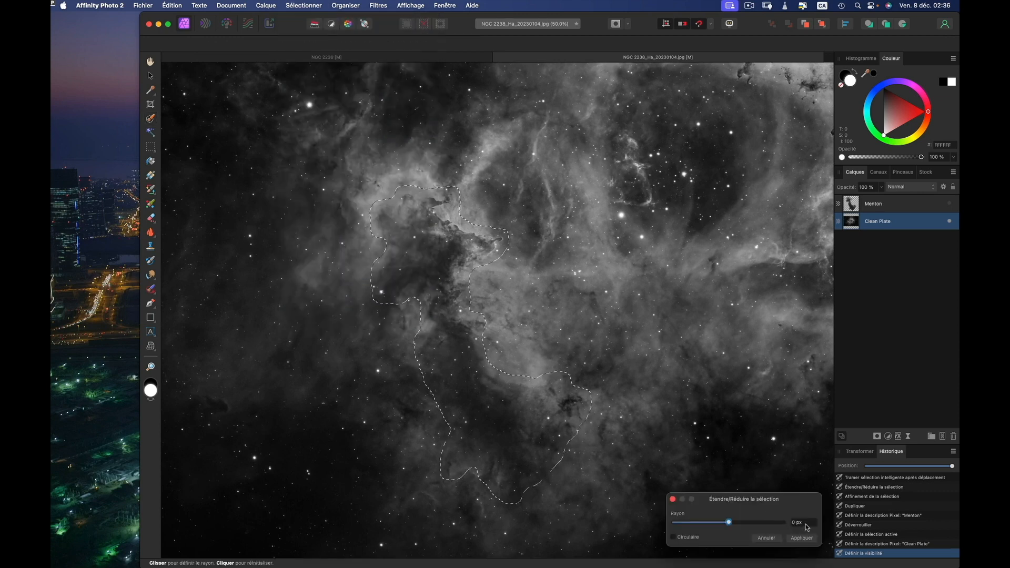
click(805, 522)
key(BackSpace)
key(Tab)
key(Return)
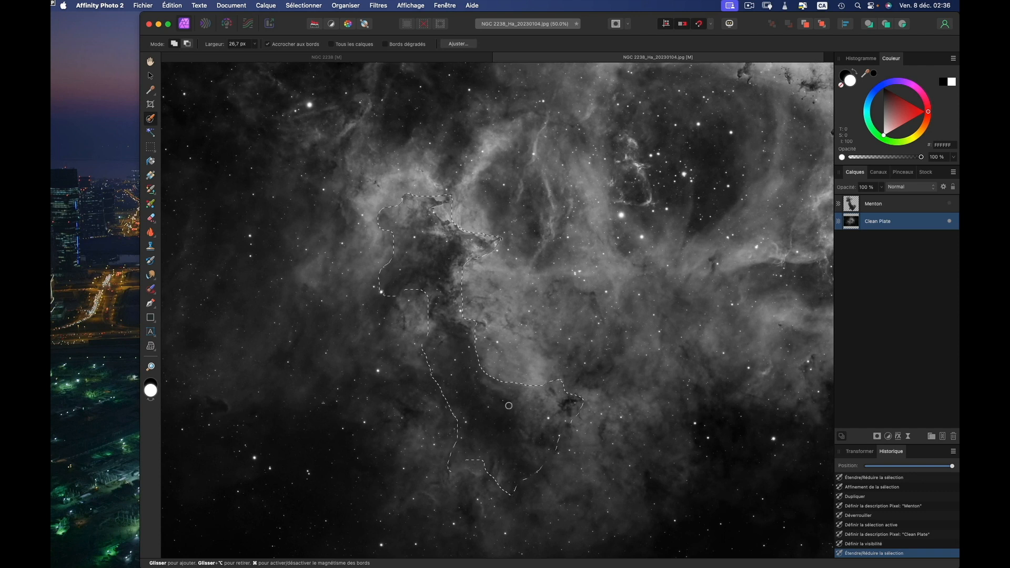
Step: Cut the selected area out of the Clean Plate layer and fill the whole hole using the Inpainting Brush
key(super+x)
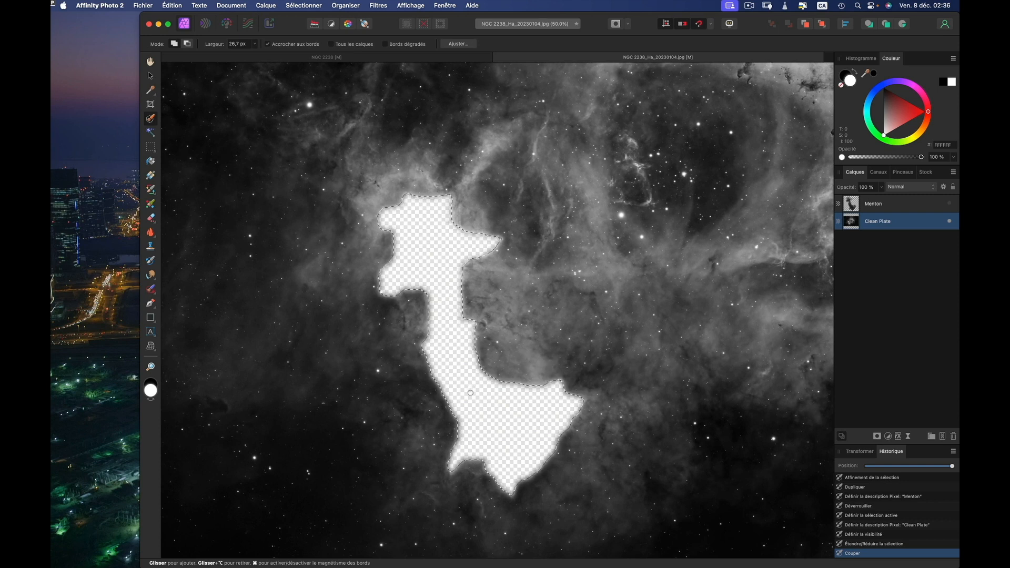
key(super+d)
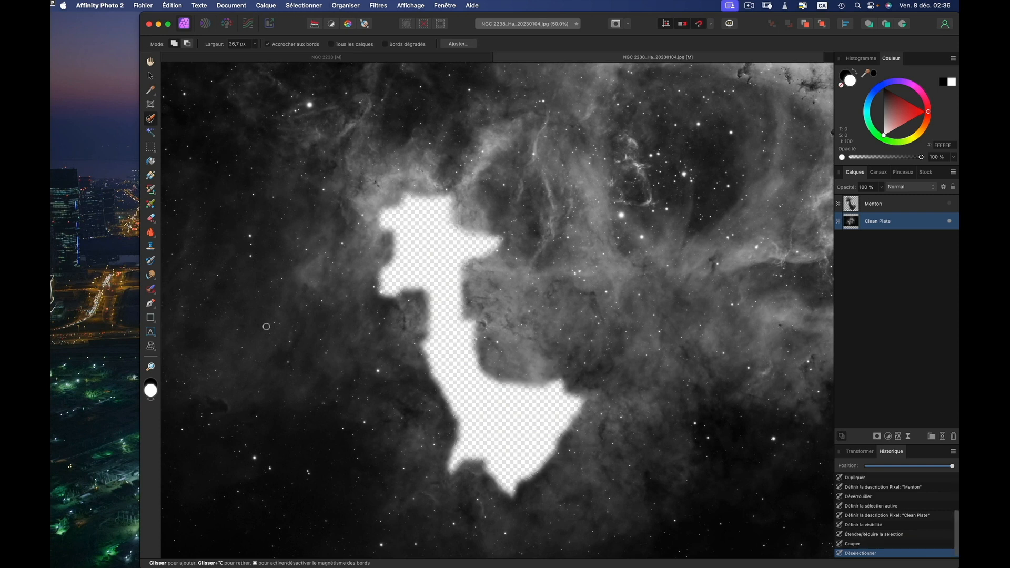
click(154, 295)
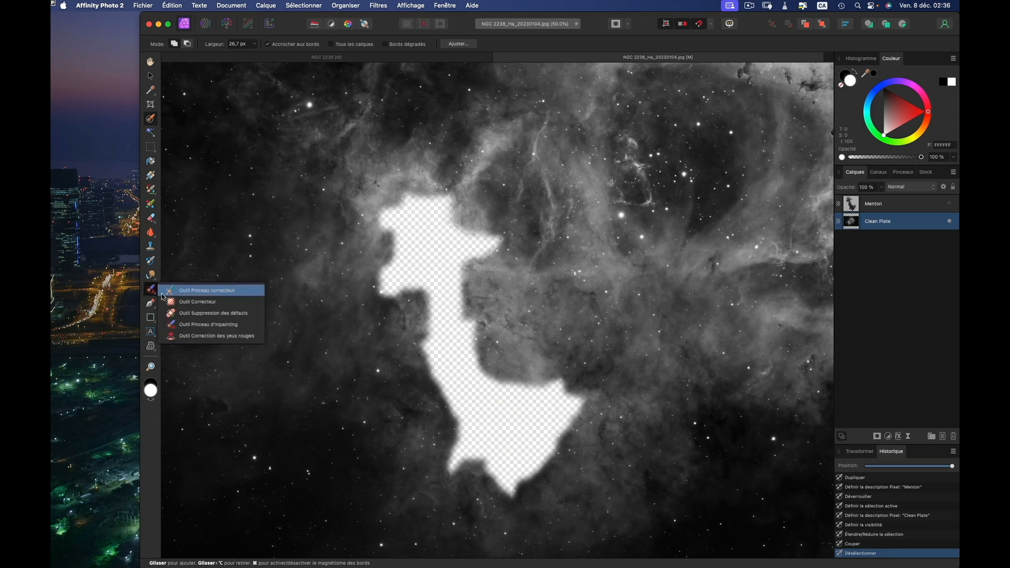
click(209, 324)
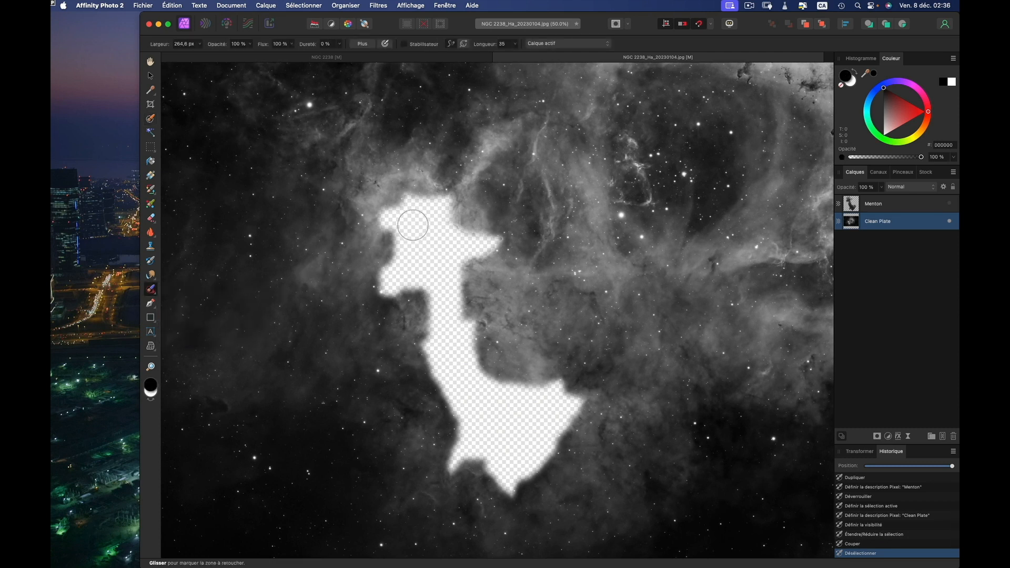
mouse_move(397, 219)
mouse_down()
mouse_move(438, 210)
mouse_move(390, 280)
mouse_move(497, 242)
mouse_move(483, 243)
mouse_move(458, 311)
mouse_move(435, 293)
mouse_move(431, 304)
mouse_move(442, 359)
mouse_move(451, 366)
mouse_move(483, 344)
mouse_move(488, 383)
mouse_move(480, 402)
mouse_move(458, 406)
mouse_move(468, 449)
mouse_move(485, 444)
mouse_move(516, 470)
mouse_move(565, 416)
mouse_move(550, 398)
mouse_move(524, 407)
mouse_move(489, 399)
mouse_up()
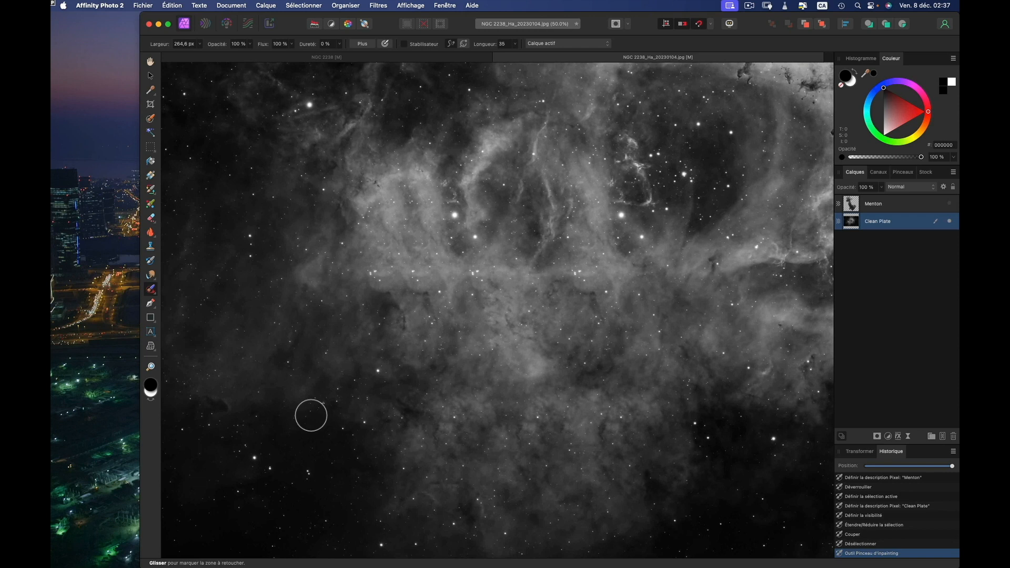
key(super+minus)
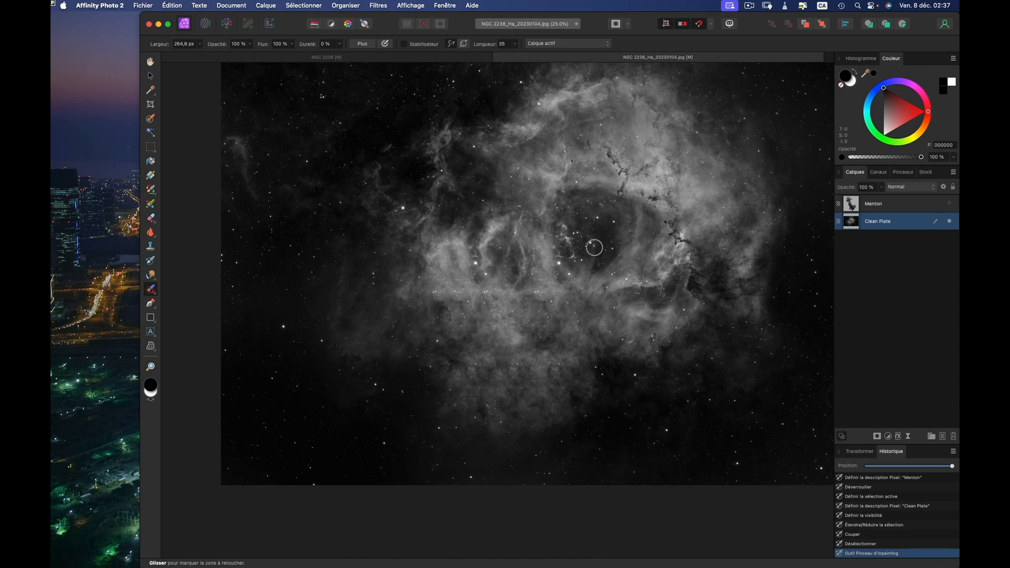
click(151, 118)
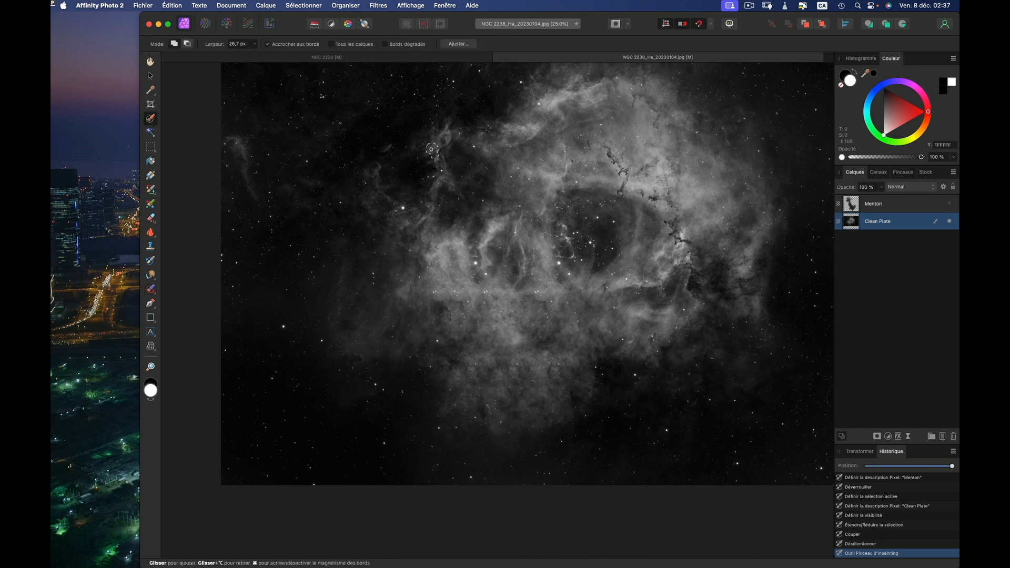
mouse_move(431, 150)
mouse_down()
mouse_move(446, 129)
mouse_move(434, 190)
mouse_move(449, 179)
mouse_move(459, 189)
mouse_up()
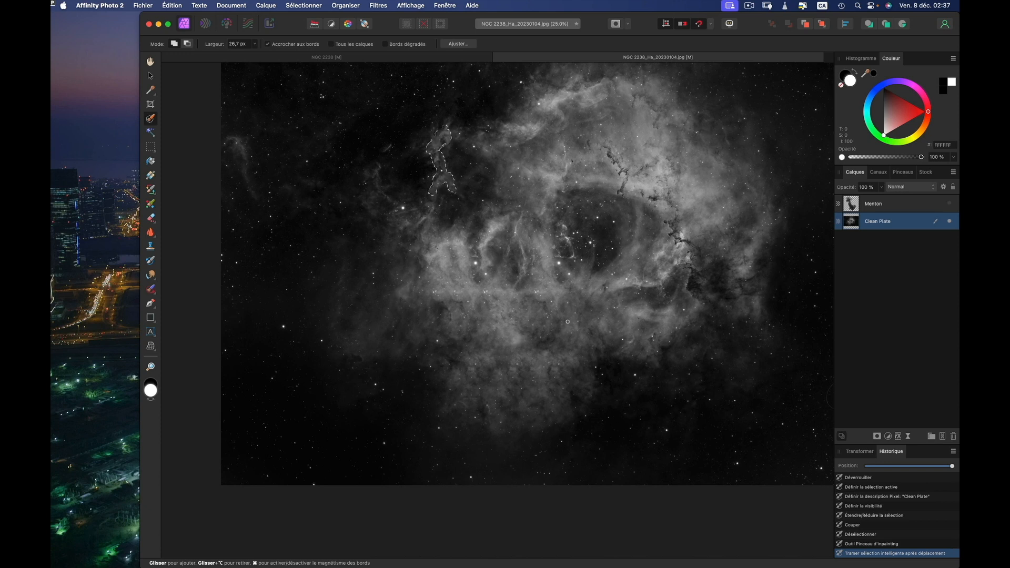
key(super+d)
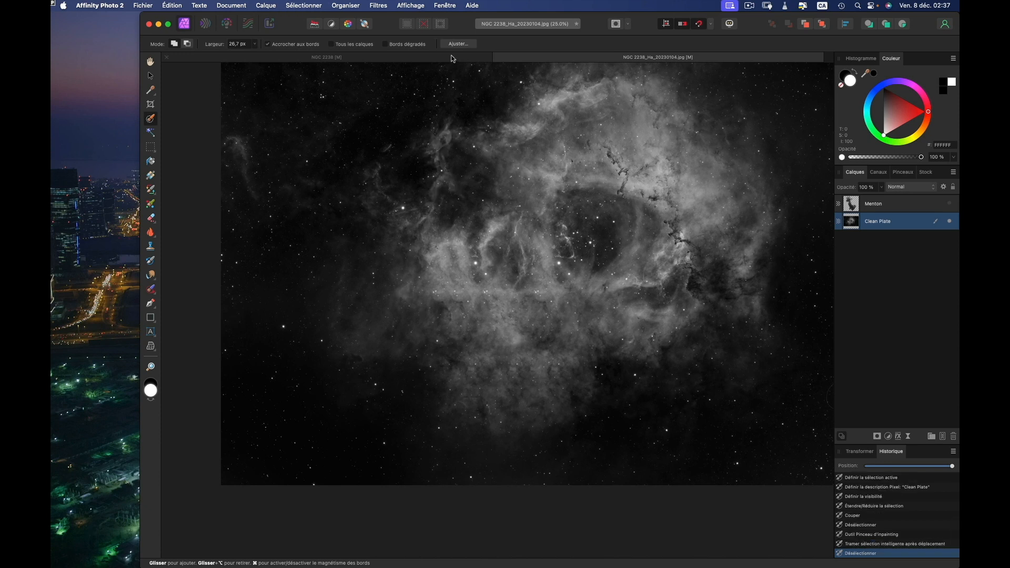
Step: Switch to the NGC 2238 document and hide every layer above Clean Plate to examine the inpainted background alone
click(453, 59)
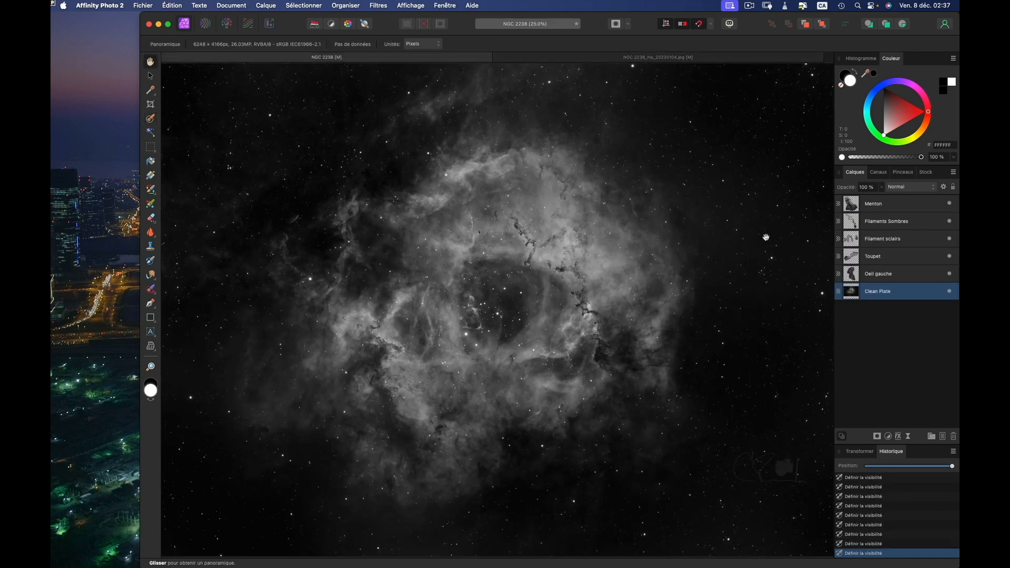
key(super+0)
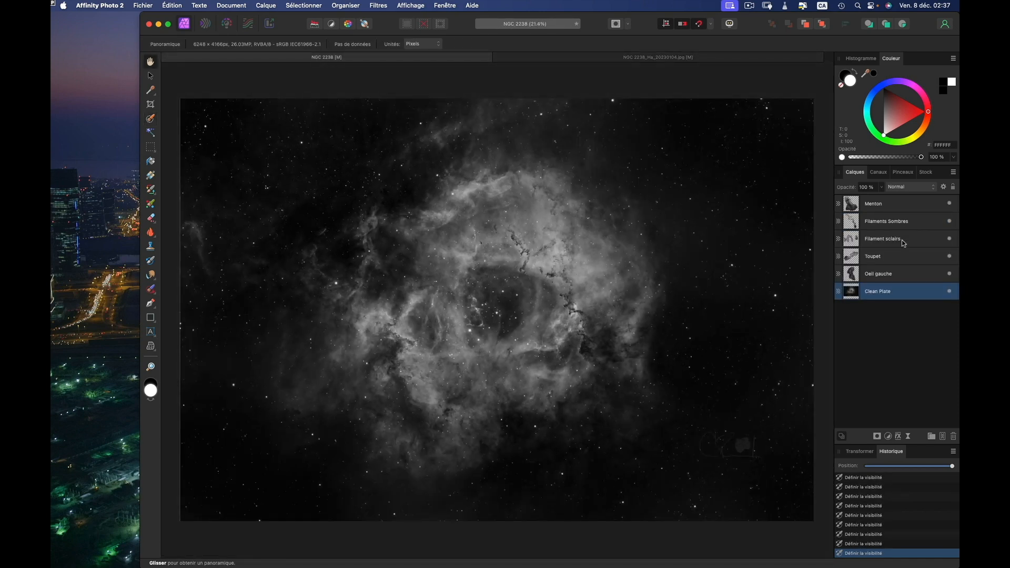
click(951, 204)
click(950, 221)
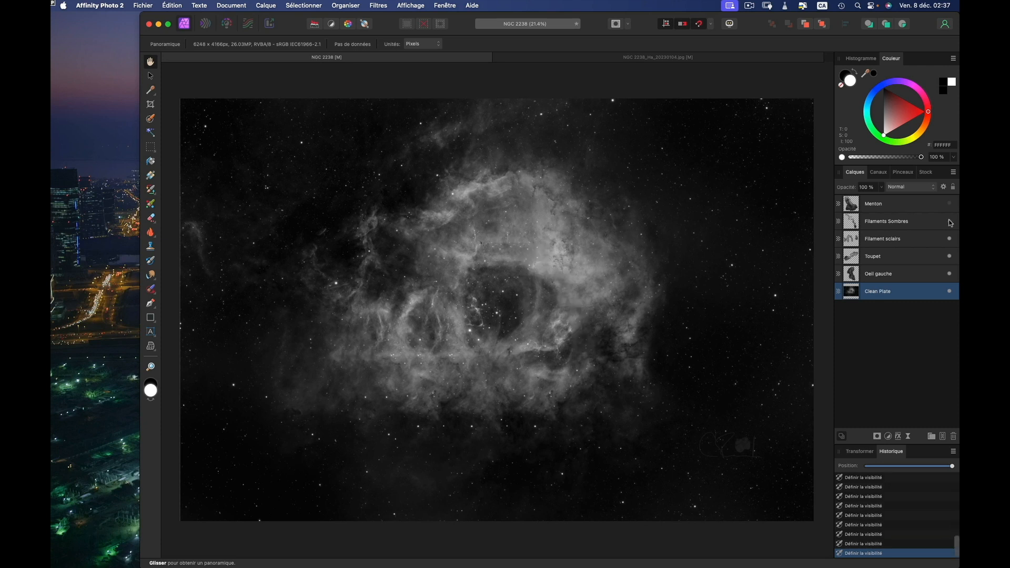
click(950, 239)
click(949, 256)
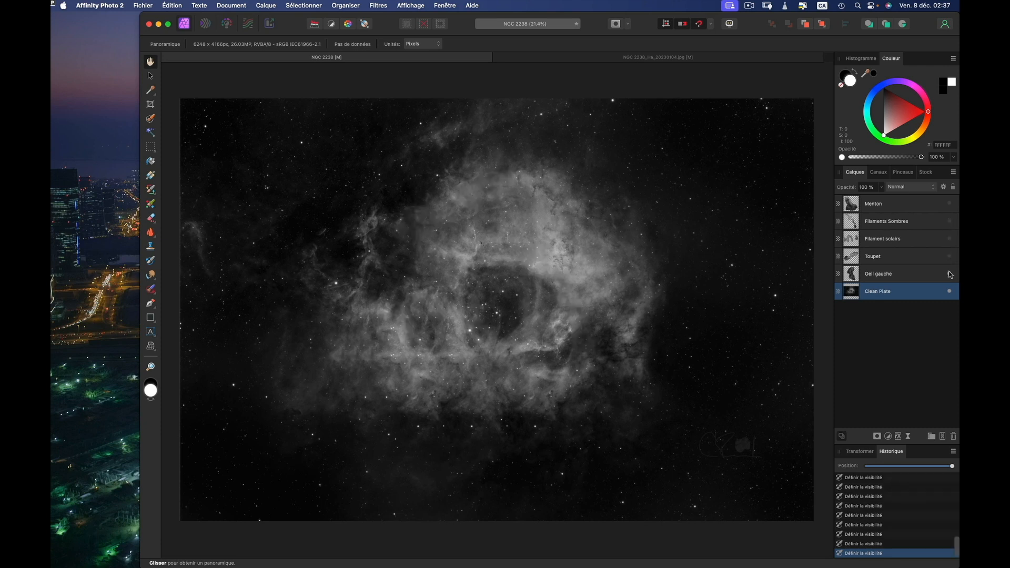
click(950, 273)
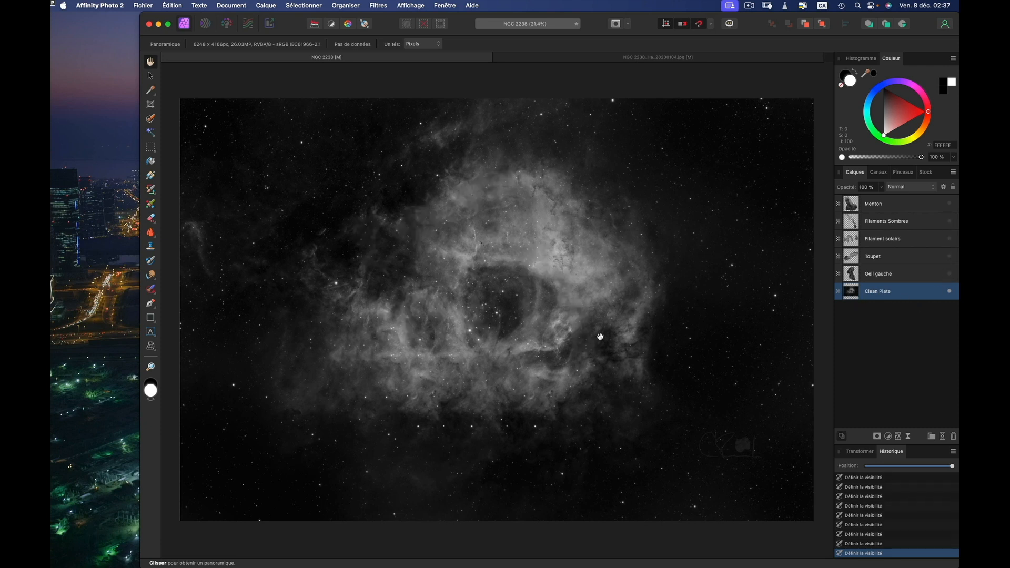
Step: Show the feature layers again one by one, from Oeil gauche up to Menton, to review what each adds
click(950, 275)
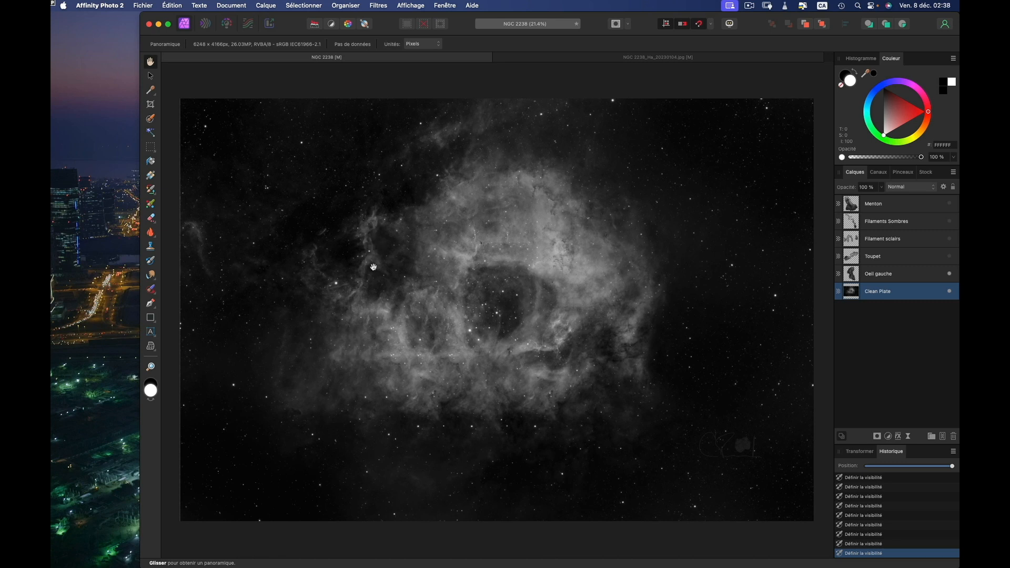
click(949, 257)
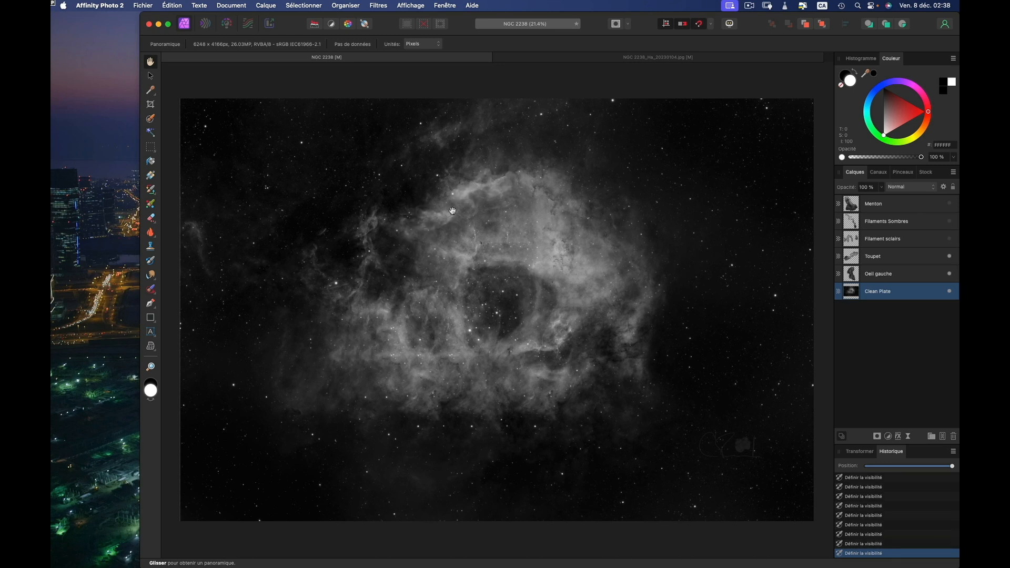
click(950, 240)
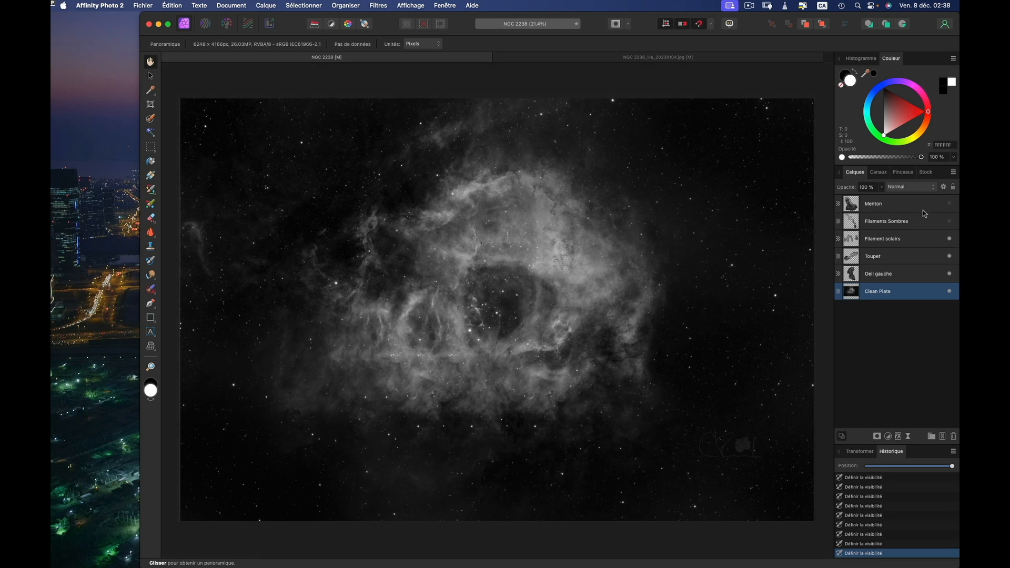
click(950, 222)
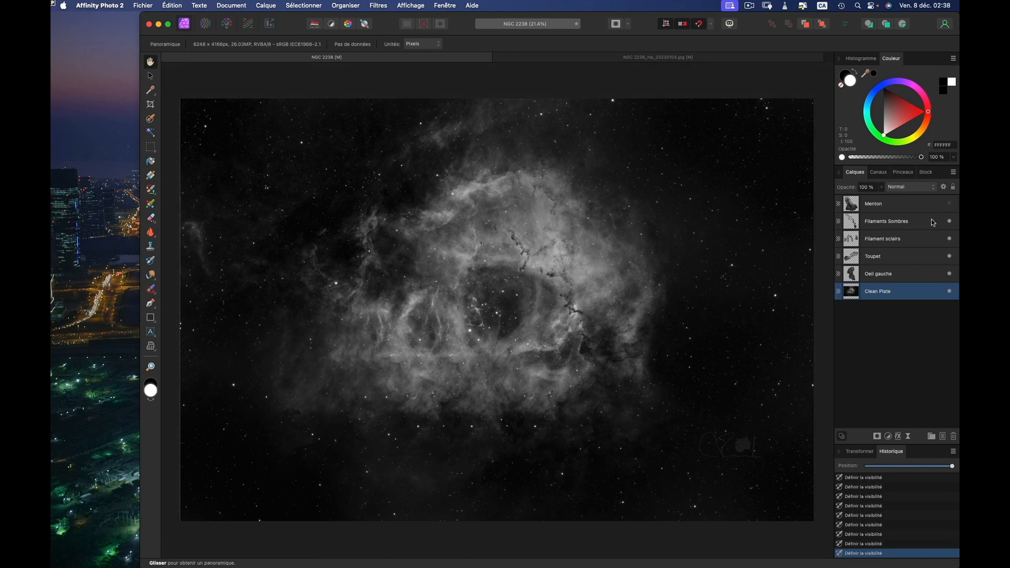
click(950, 205)
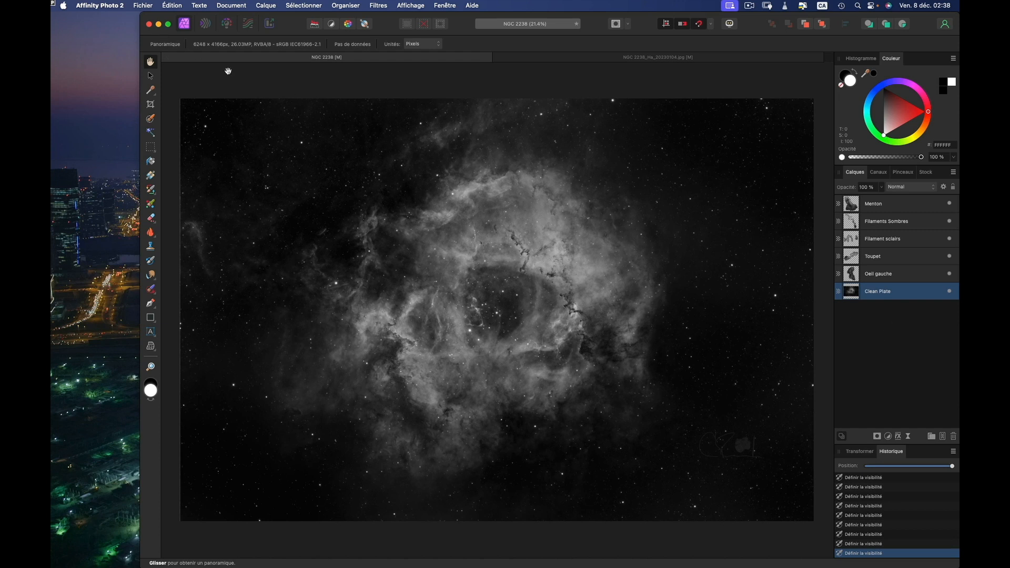
Step: Export the layered document in PSD format as NGC 2238.psd to the iCloud Bureau folder
key(super+alt+shift+s)
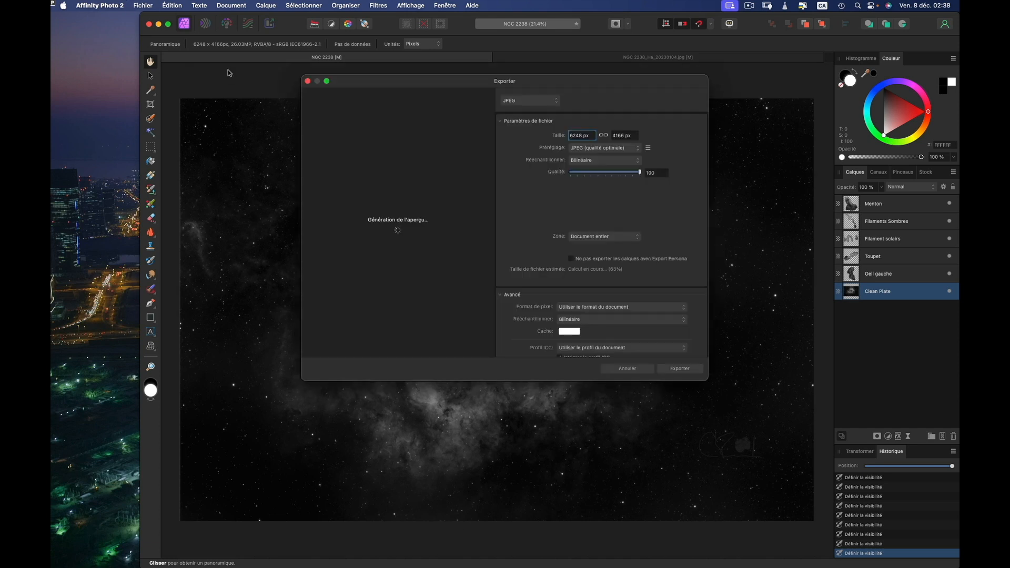
click(556, 106)
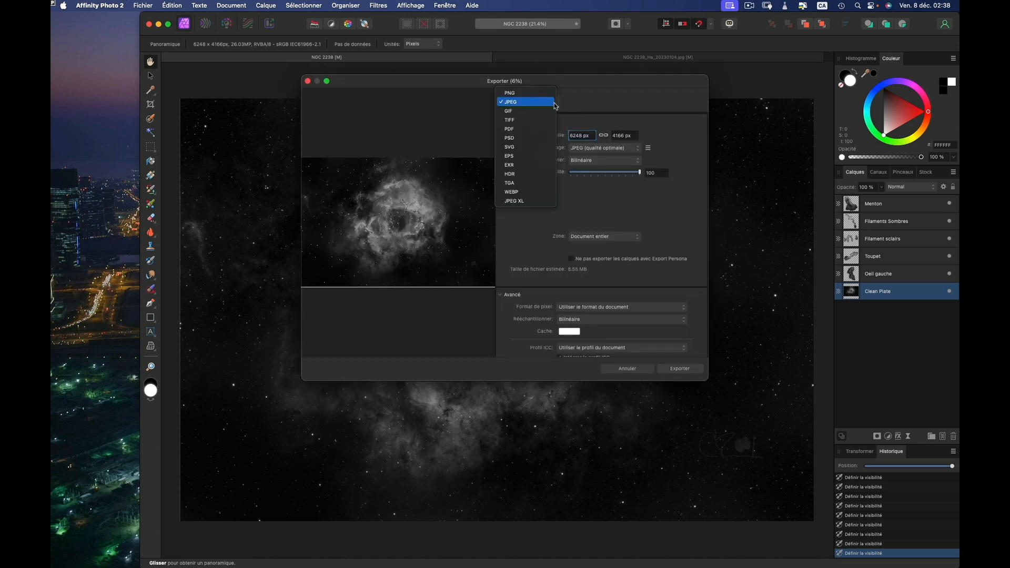
click(531, 139)
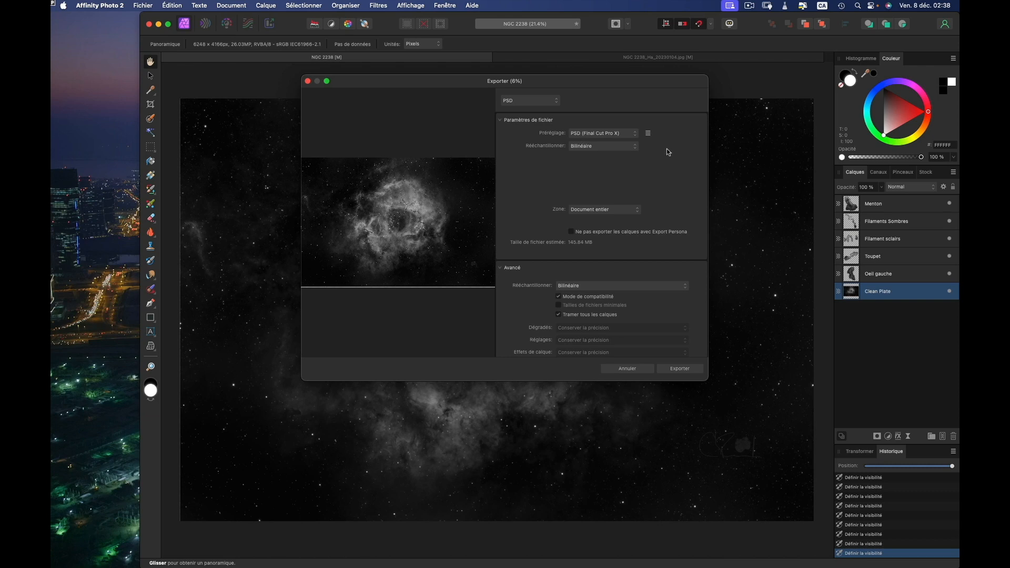
click(680, 369)
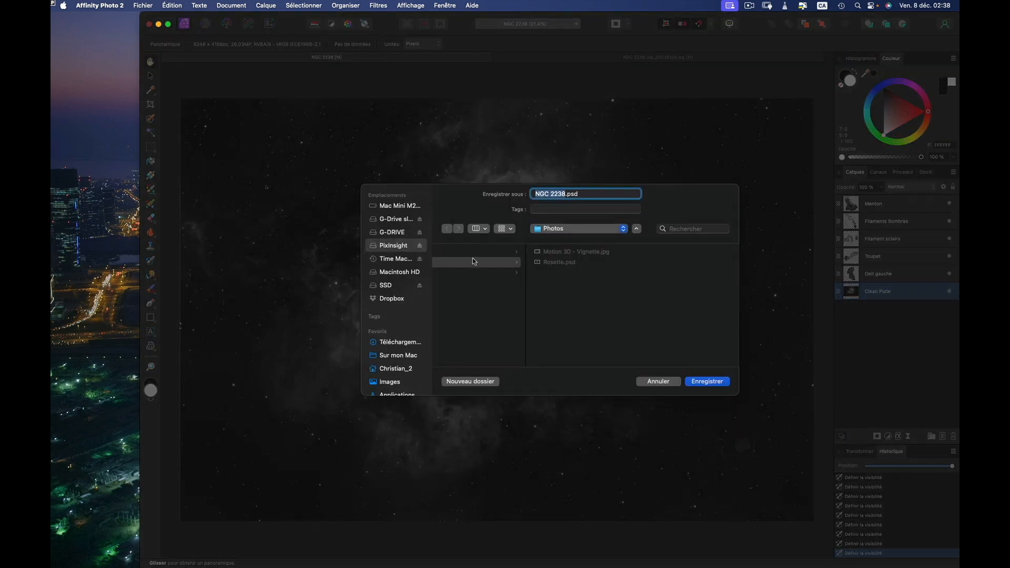
scroll(393, 369, down, 5)
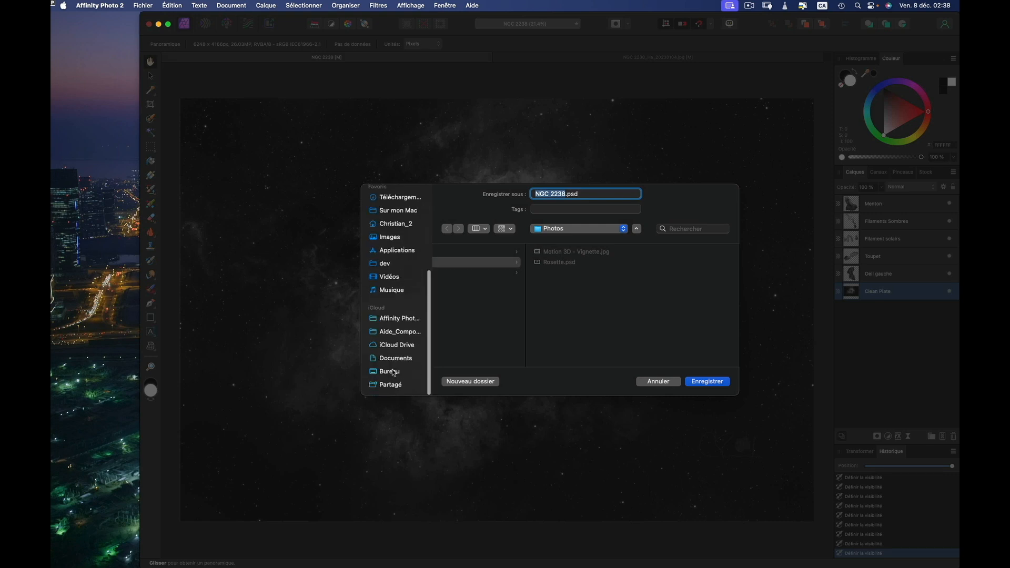
click(394, 373)
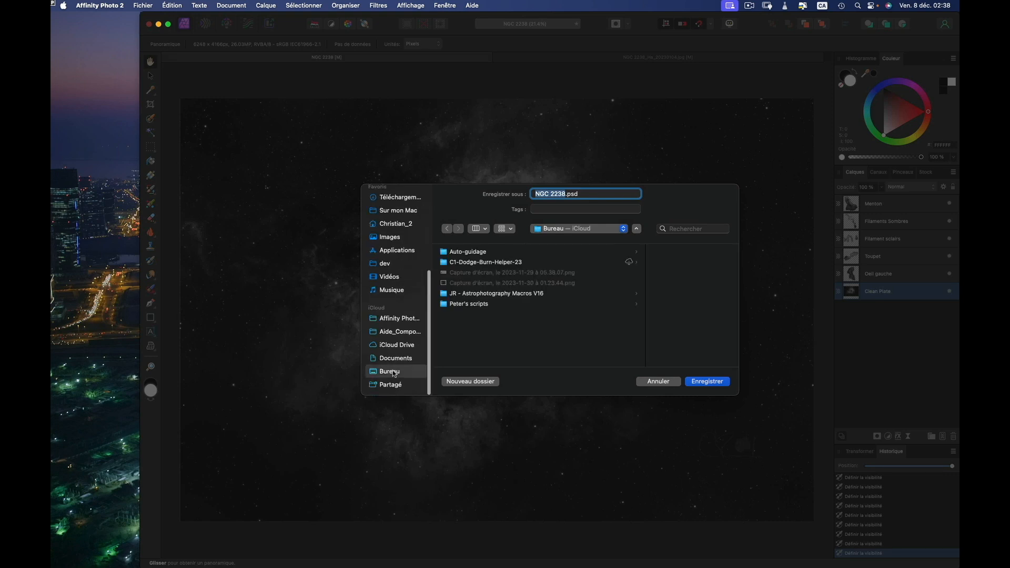
click(717, 387)
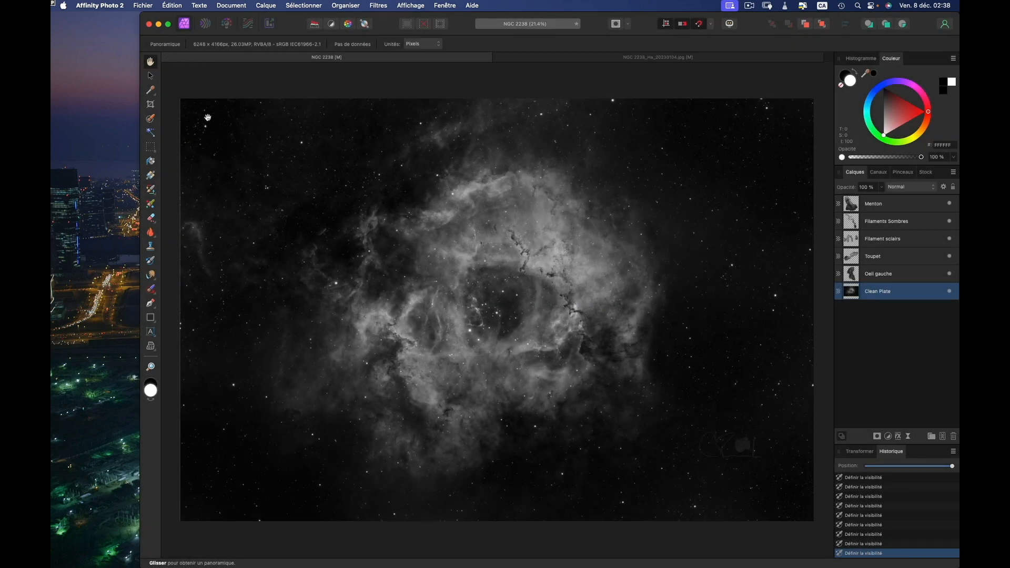
Step: Quit Affinity Photo without saving the documents and close both open Finder windows
click(101, 7)
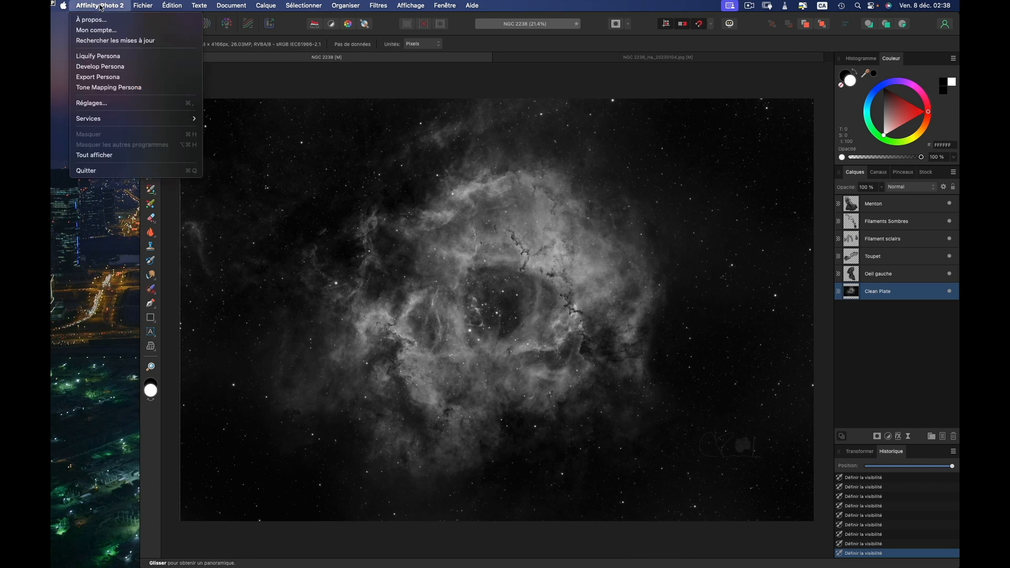
click(106, 171)
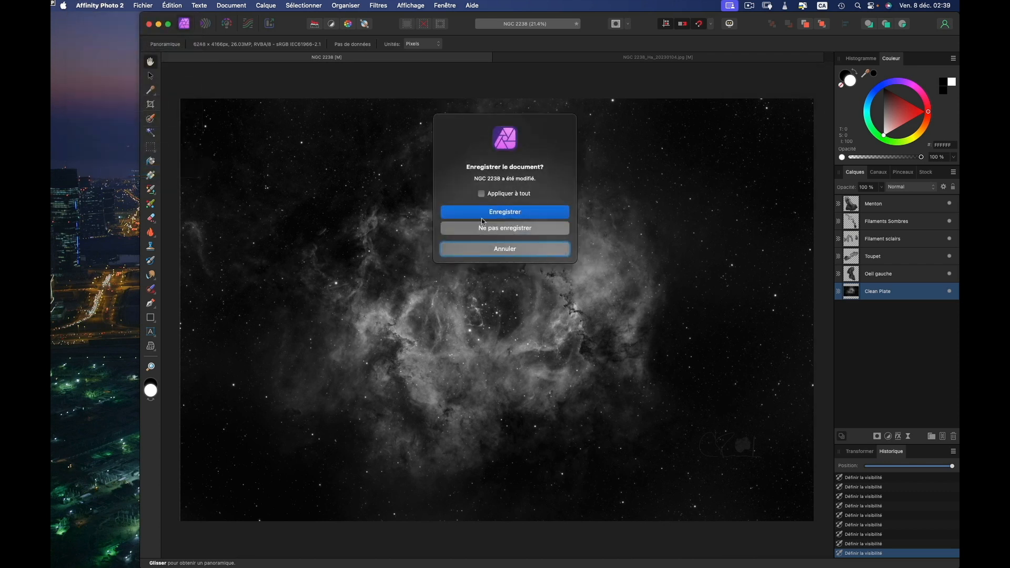
click(483, 227)
click(483, 230)
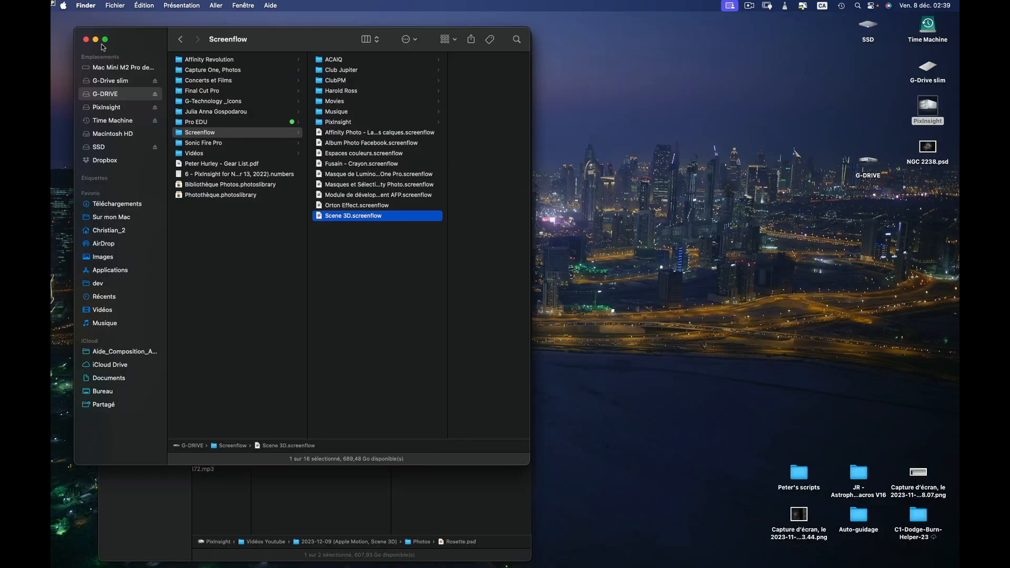
click(87, 39)
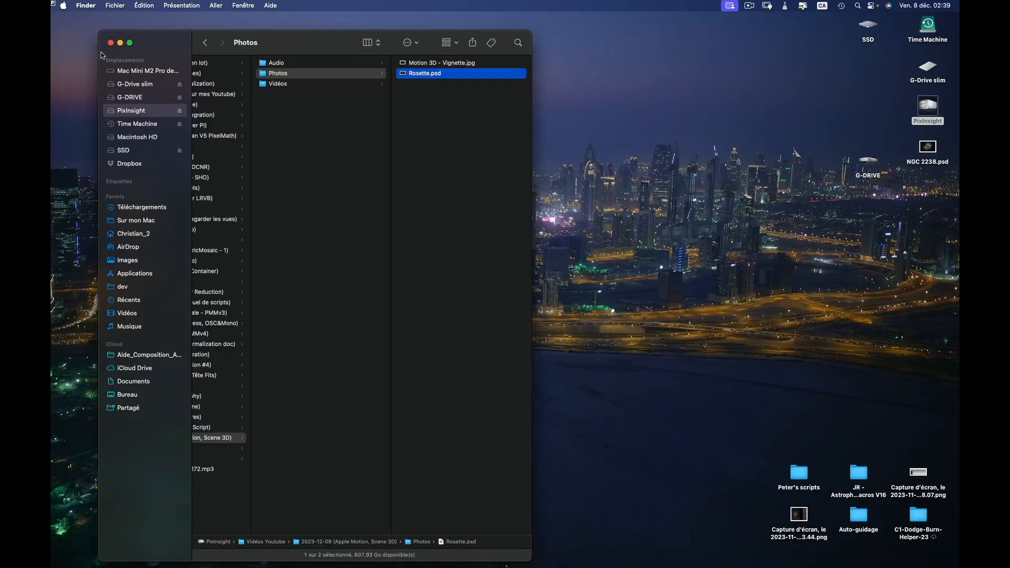
click(110, 42)
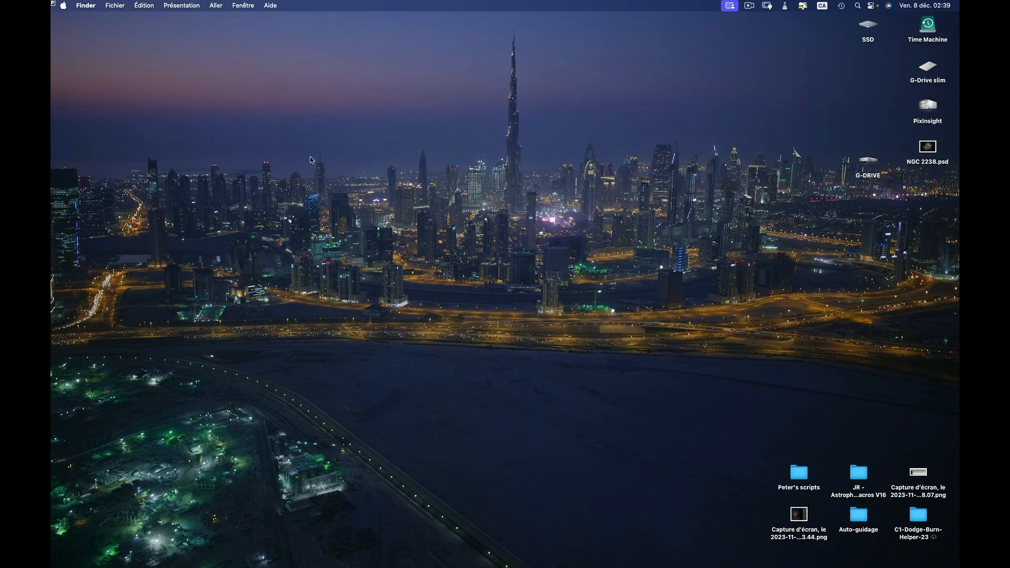
Step: Switch to Motion and create a blank Motion project with the Diffusion HD 1080 preset
click(361, 268)
mouse_move(337, 550)
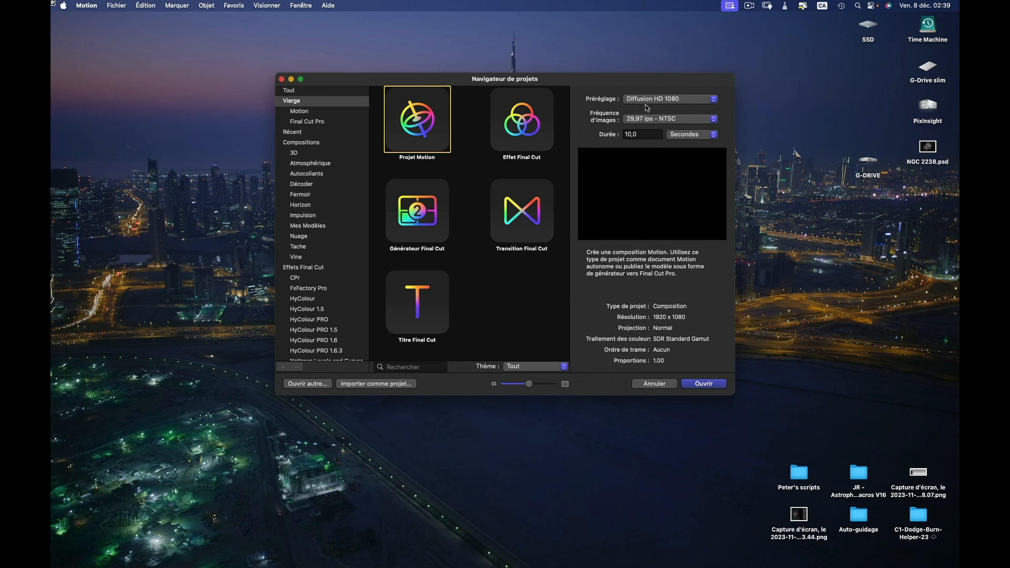
click(673, 120)
click(658, 135)
click(706, 384)
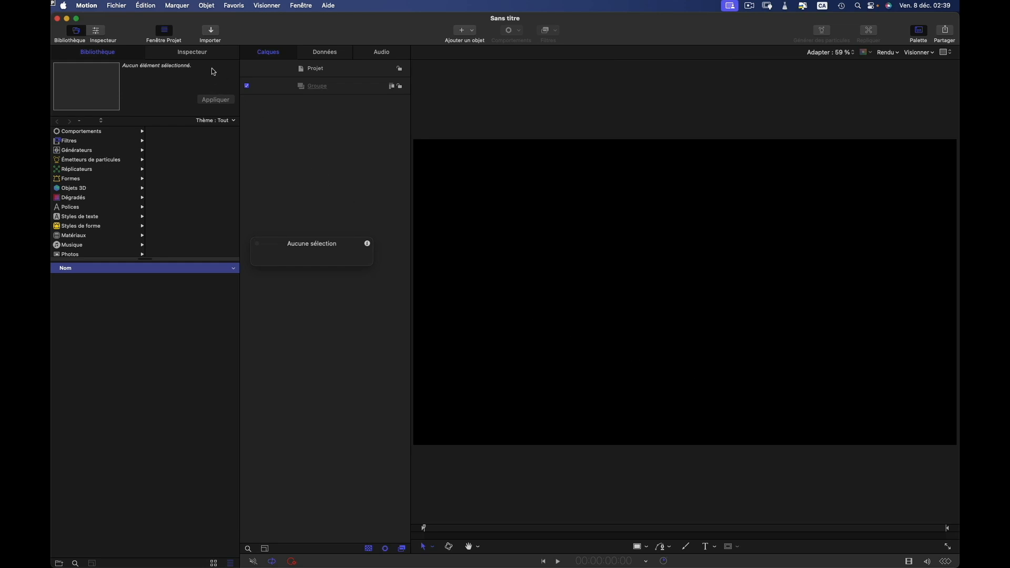
Step: Import NGC 2238.psd from the Bureau folder into the project with all of its layers kept separate
click(212, 33)
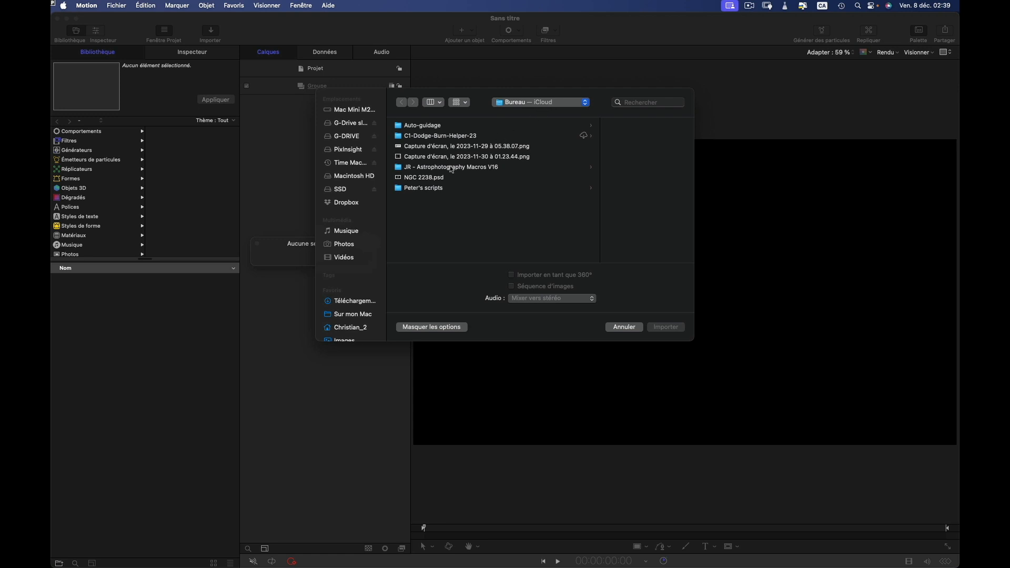
click(424, 179)
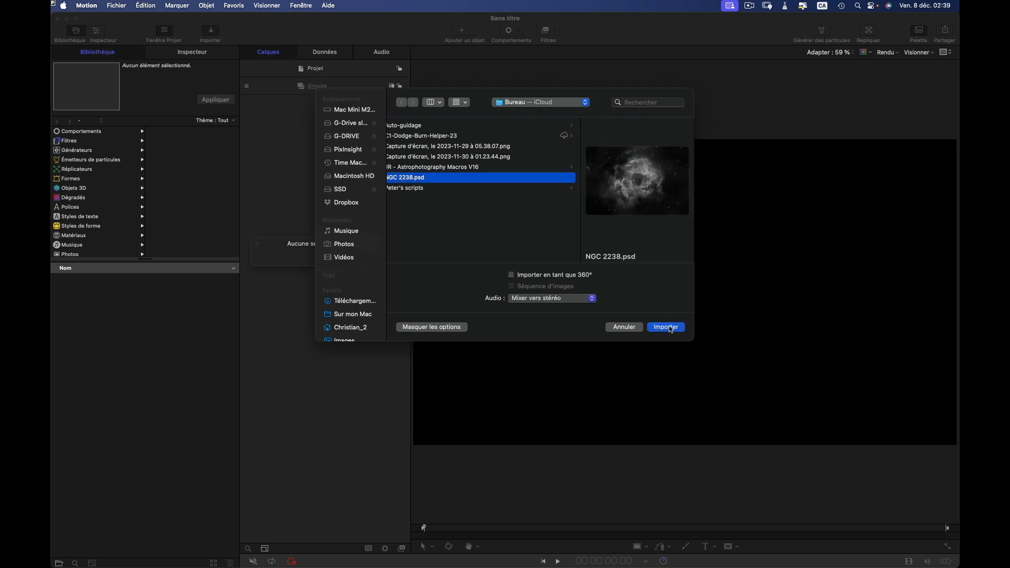
click(670, 328)
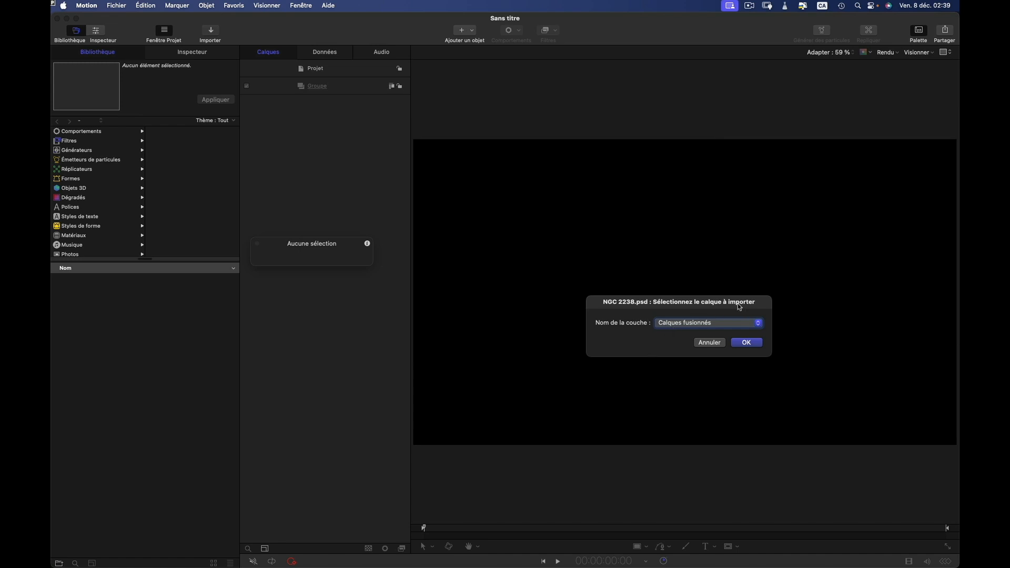
click(759, 325)
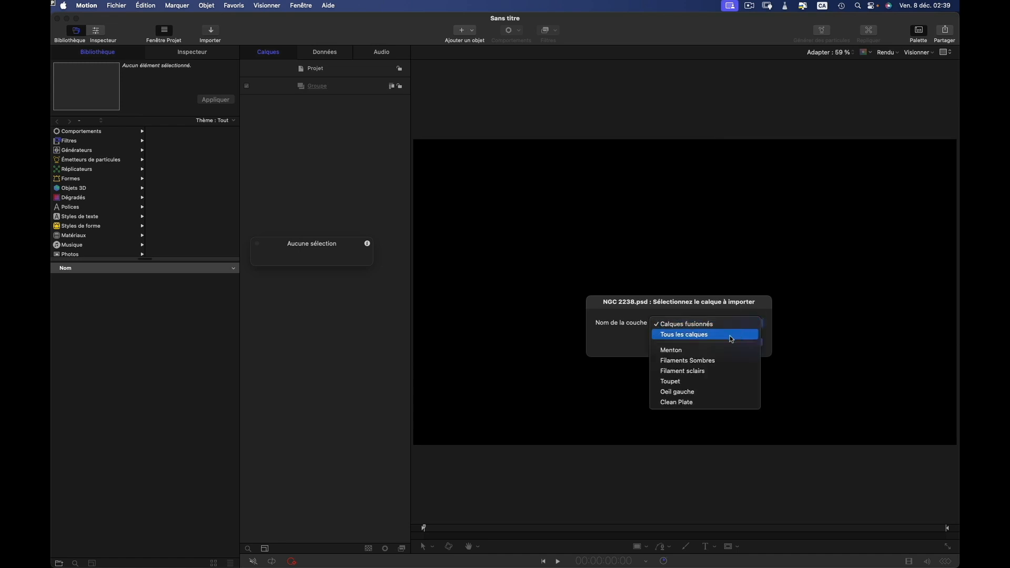
click(747, 333)
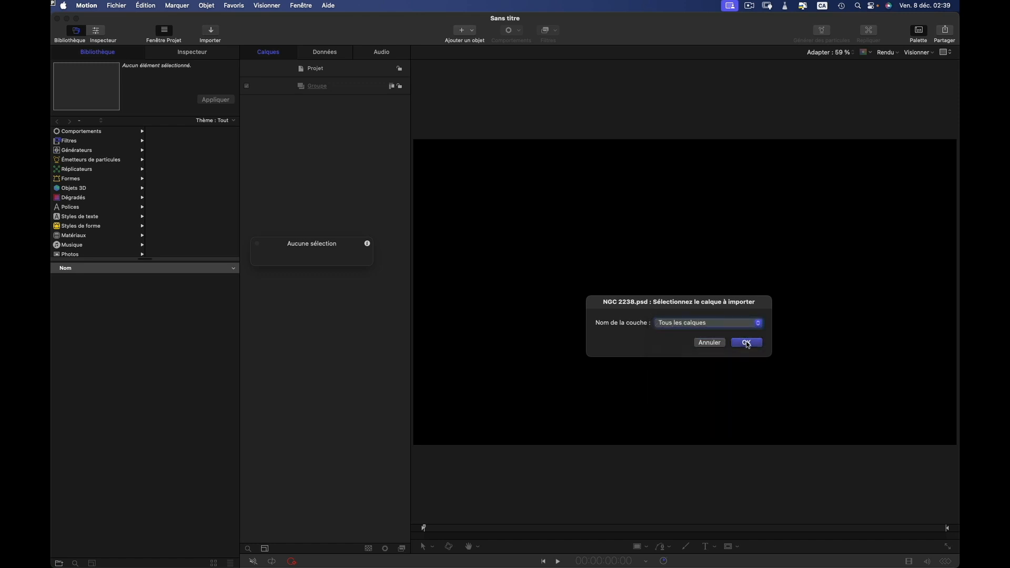
click(748, 344)
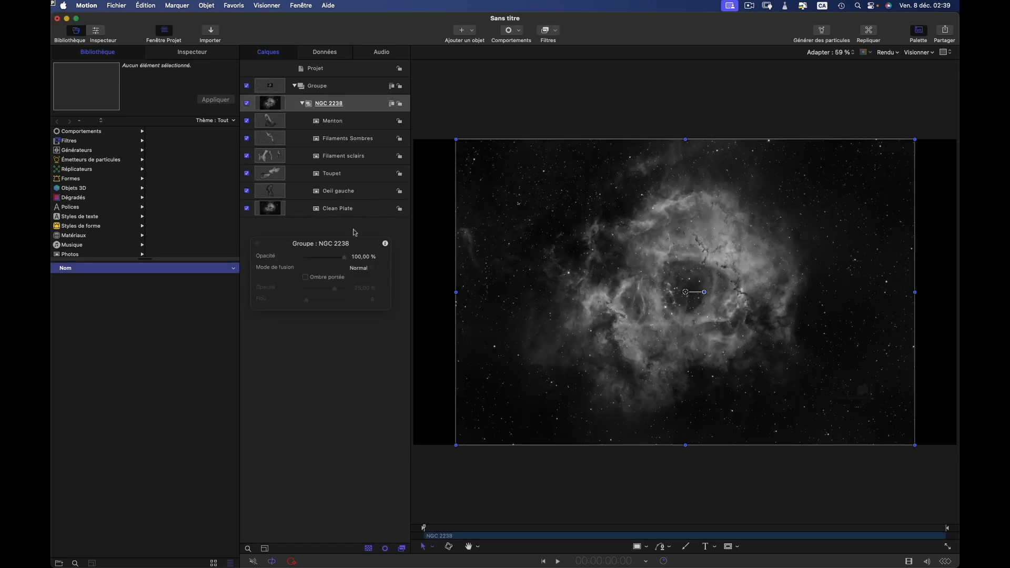
Step: Move all six image layers out of the NGC 2238 subgroup directly into Groupe and delete the emptied subgroup
click(350, 124)
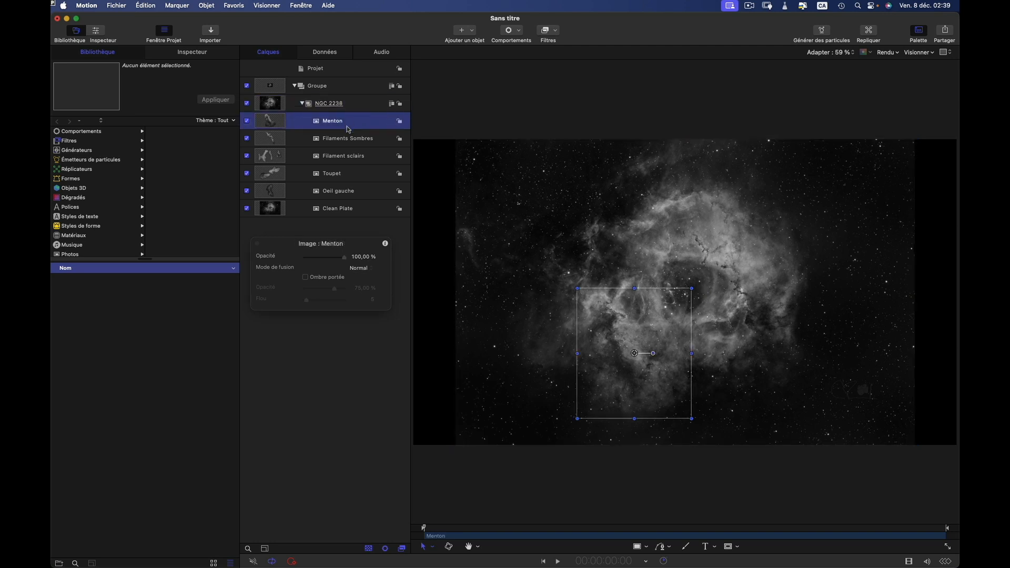
shift+click(368, 210)
drag(352, 124, 325, 88)
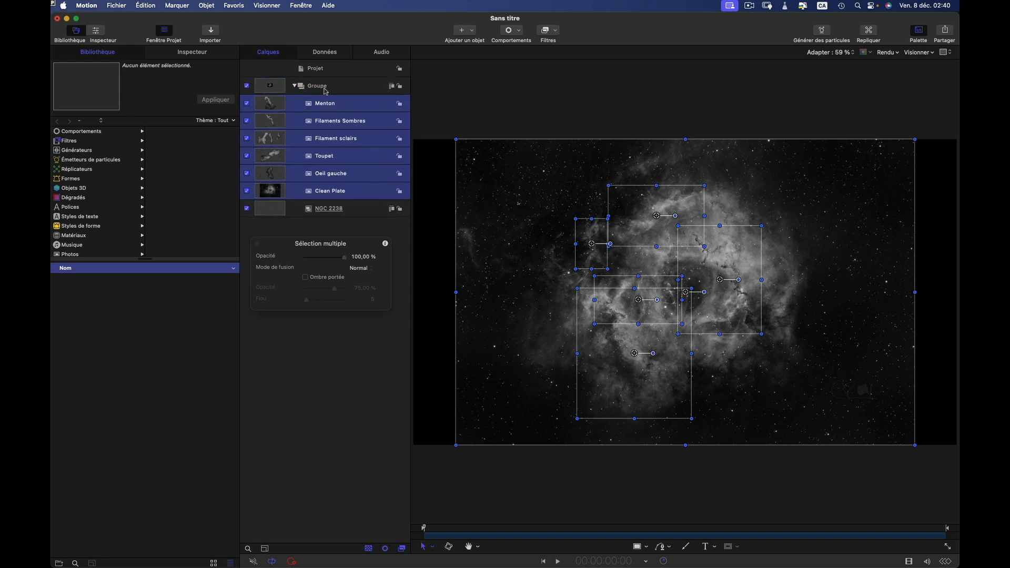
click(357, 212)
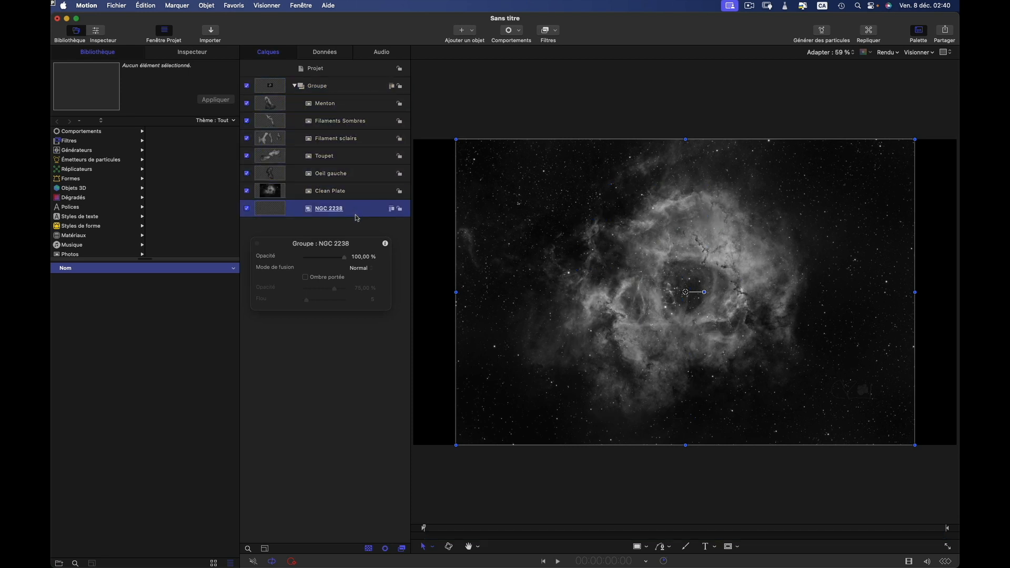
key(Delete)
Step: Move the floating settings palette further from the layer list and show the Inspector for the Clean Plate layer
drag(350, 247, 359, 298)
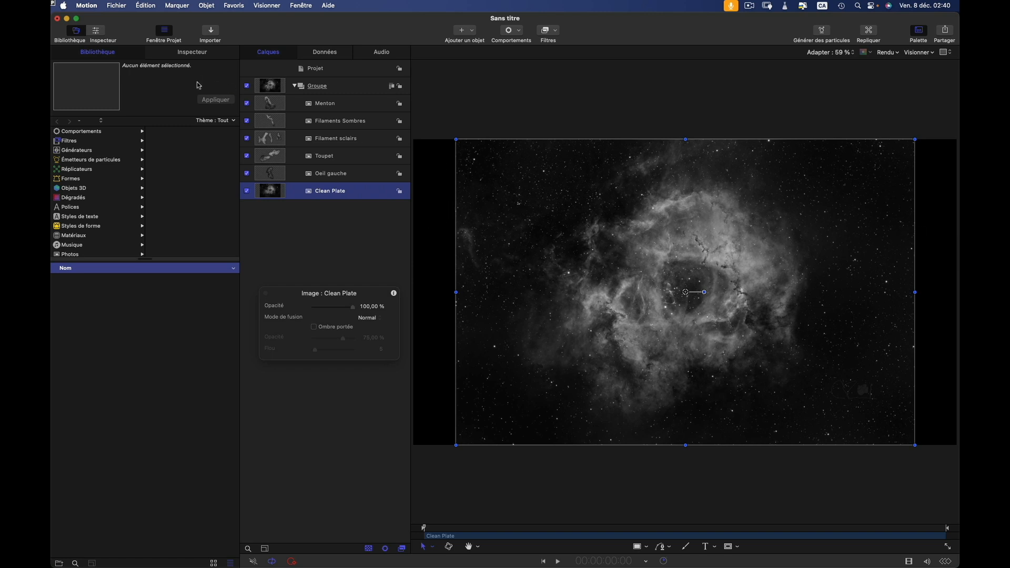
click(97, 31)
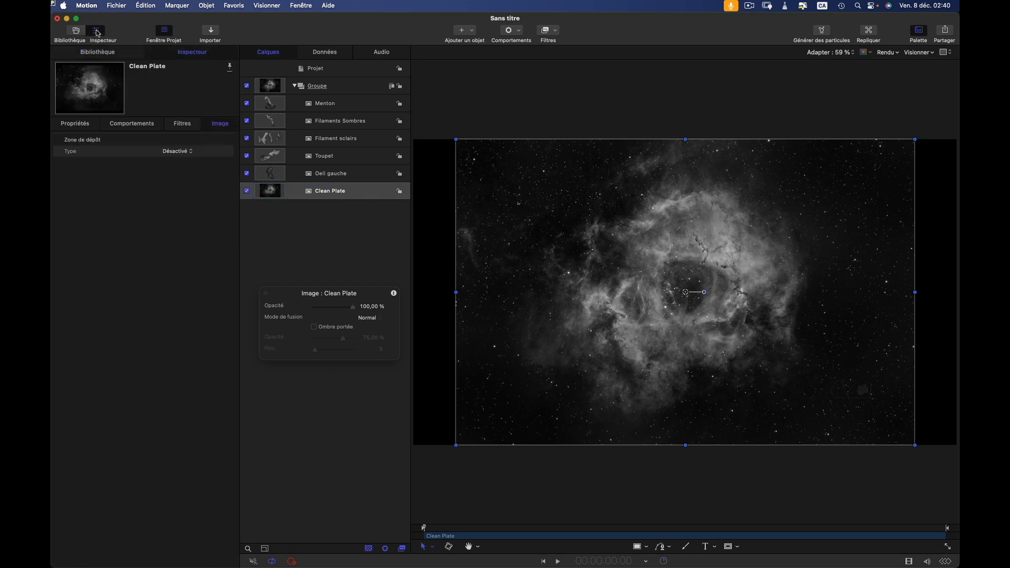
Step: Show the Clean Plate's transform properties with separate X, Y and Z position values, and check every other layer's scale and position
click(80, 123)
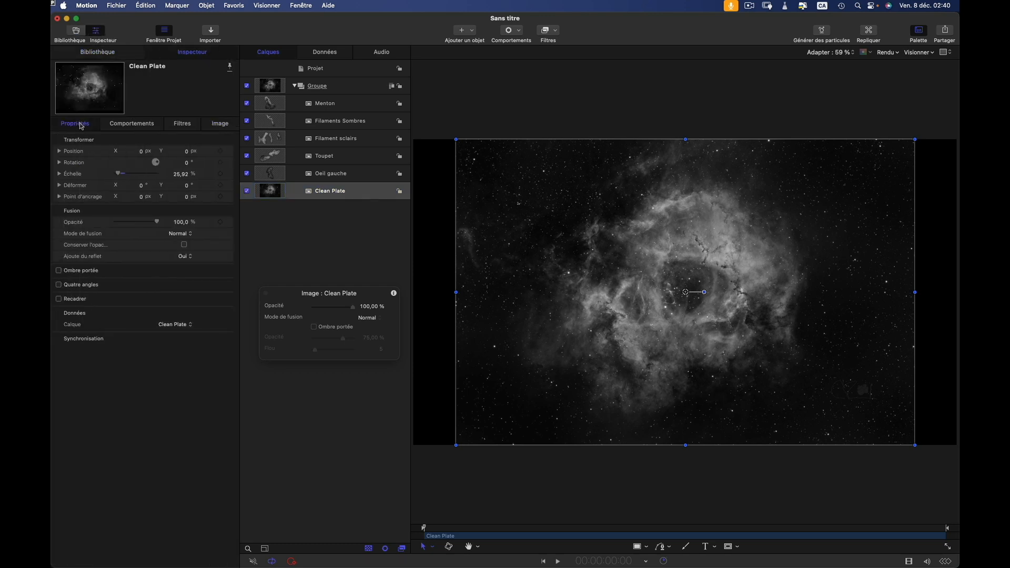
click(60, 151)
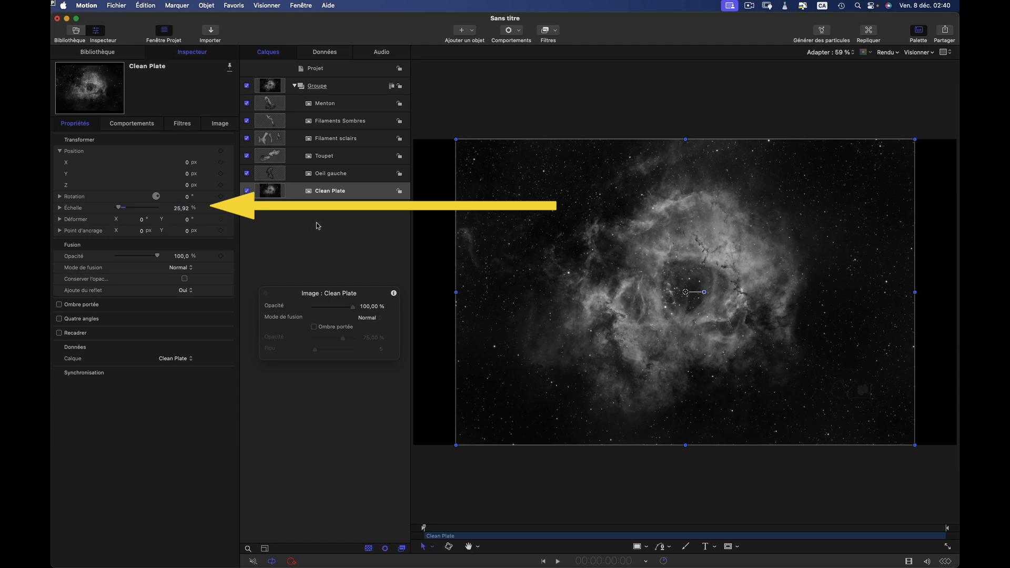
click(360, 176)
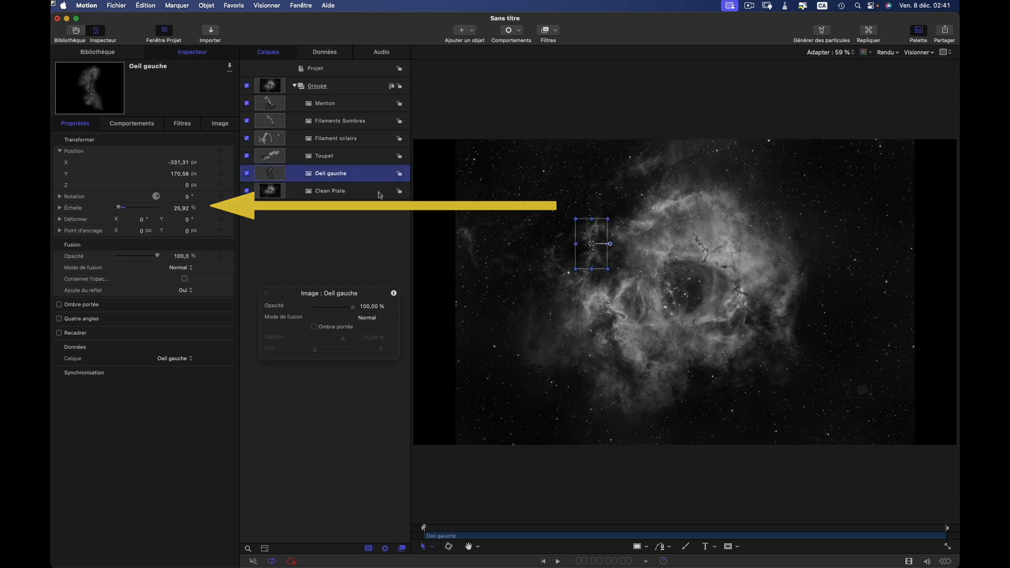
click(354, 161)
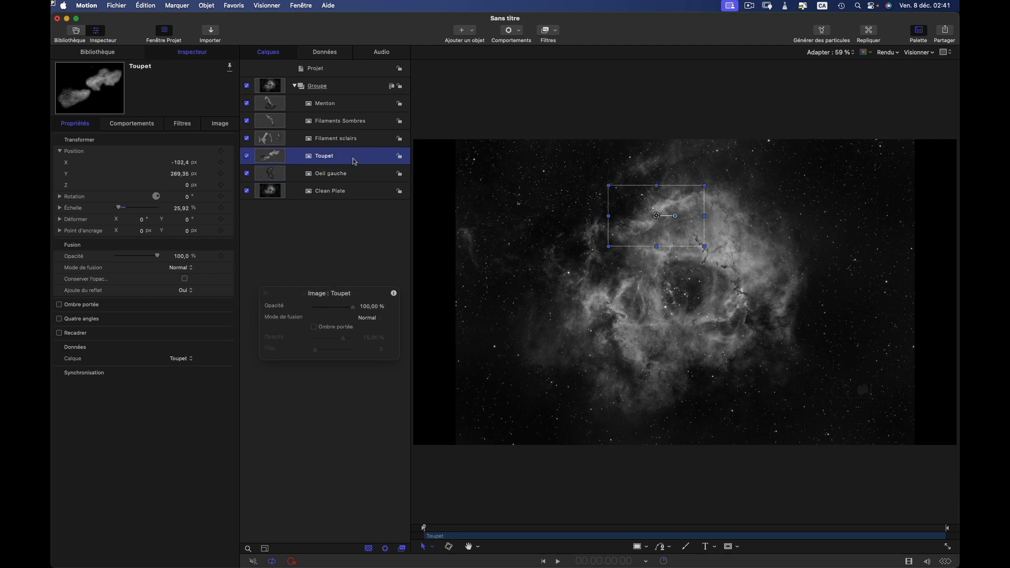
click(374, 140)
click(375, 127)
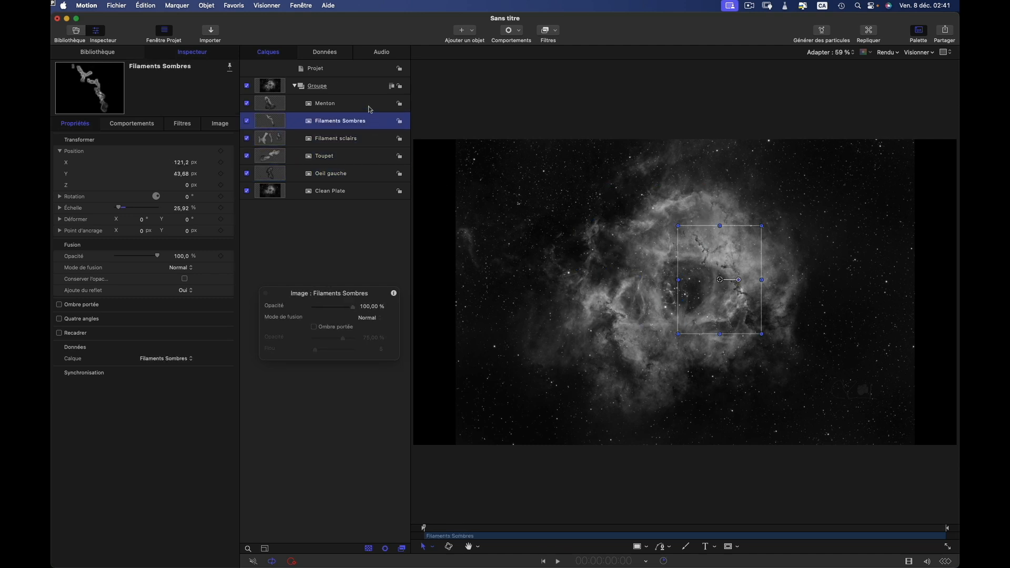
click(370, 106)
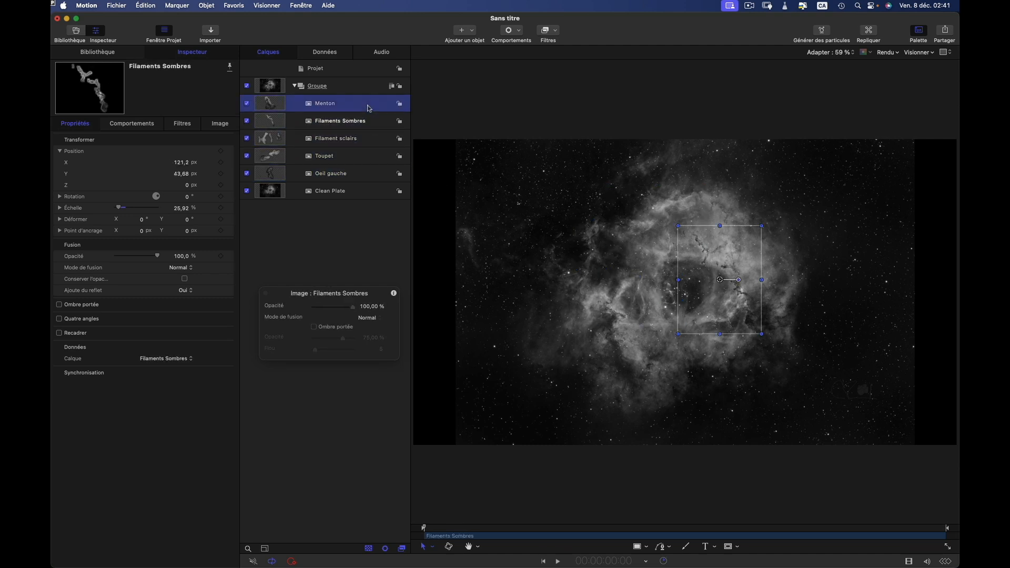
Step: Compare the anchor point location of the Clean Plate with those of the five feature layers, from Oeil gauche up to Menton
click(372, 192)
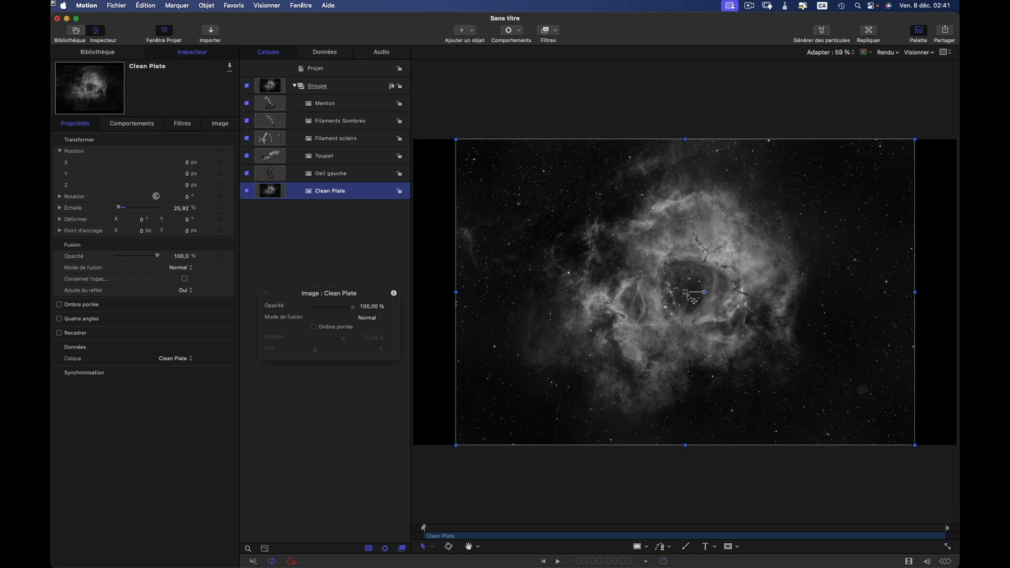
click(358, 175)
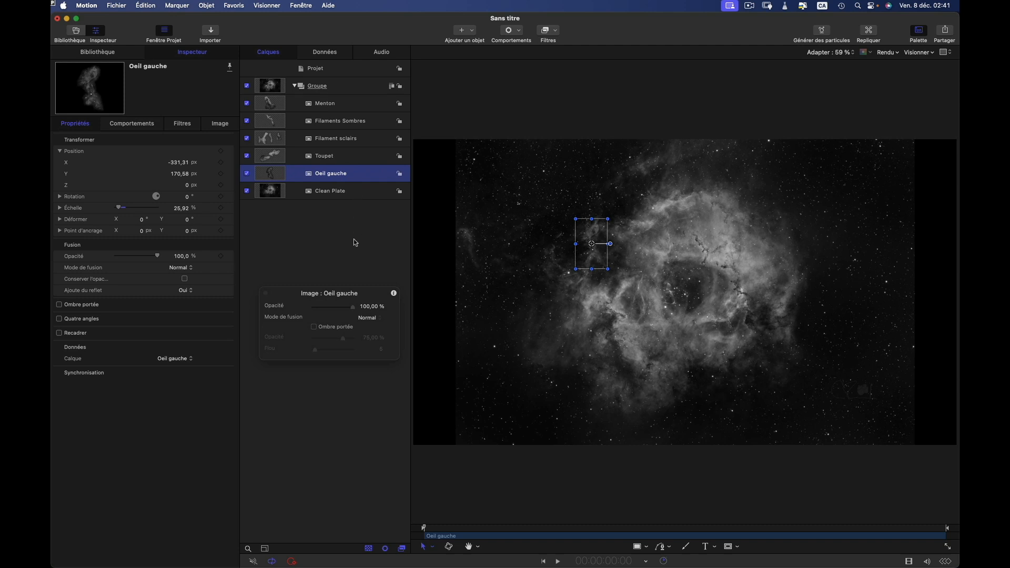
click(367, 156)
click(370, 141)
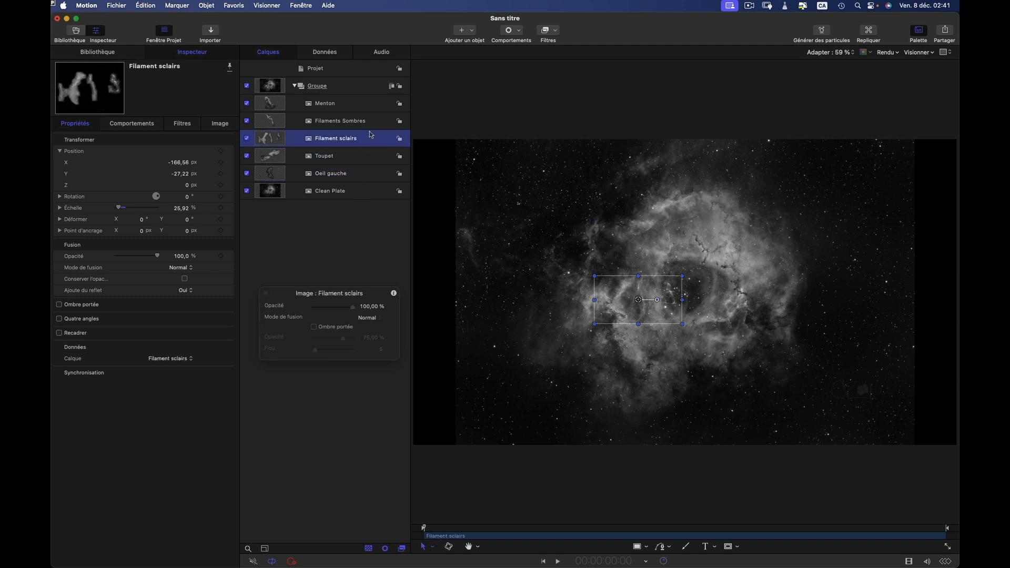
click(371, 124)
click(366, 108)
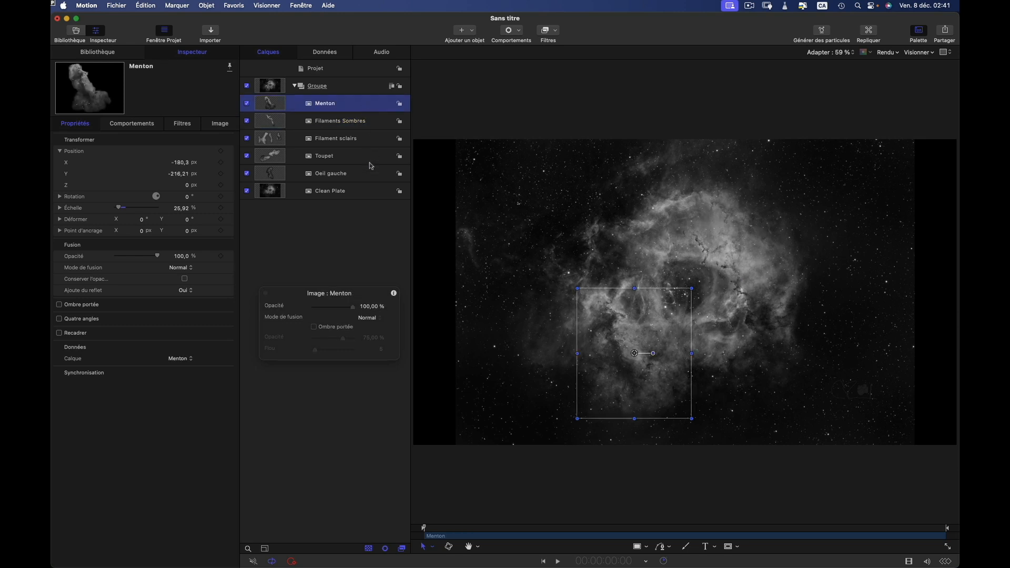
Step: Select the Clean Plate layer and activate the Anchor Point (Point d'ancrage) tool on it
click(367, 194)
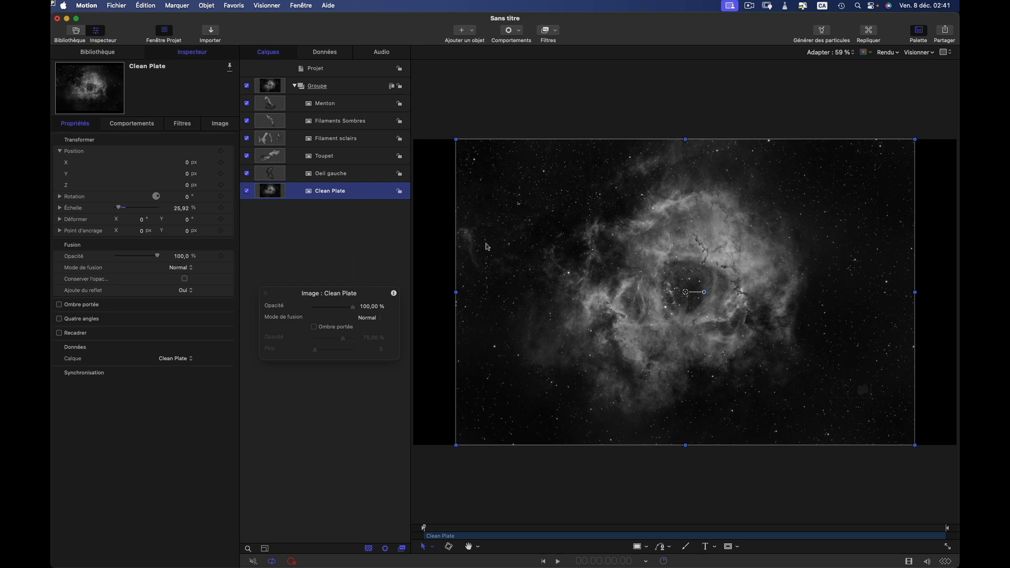
right_click(544, 199)
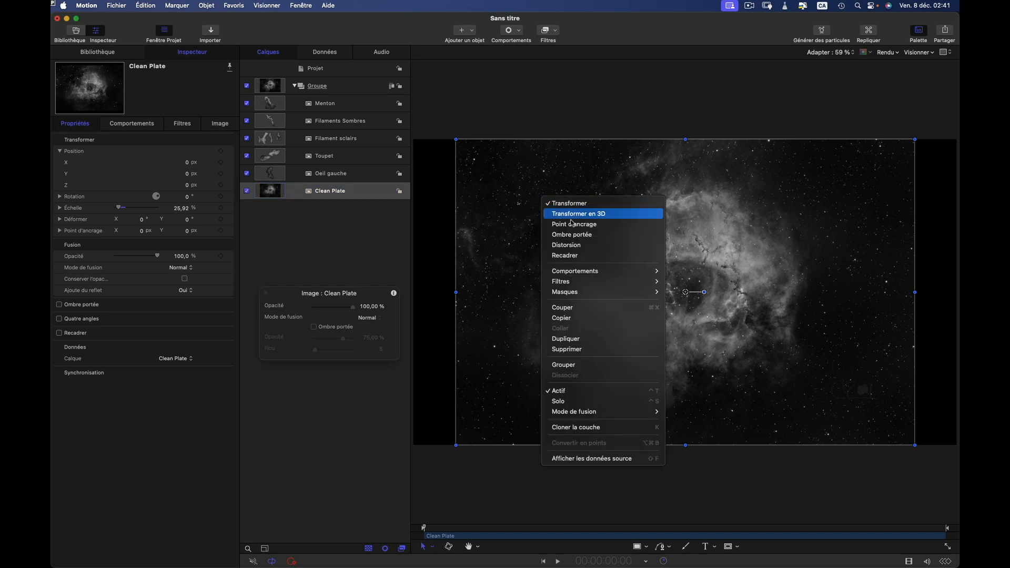
click(605, 229)
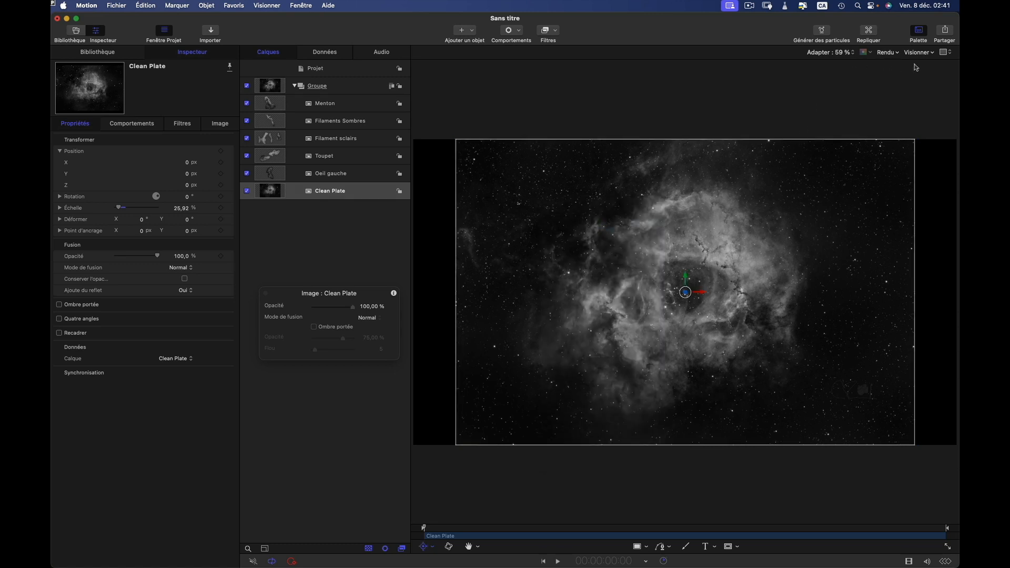
Step: Show the rulers and place a horizontal and a vertical guide that cross exactly at the Clean Plate's central anchor point
click(933, 54)
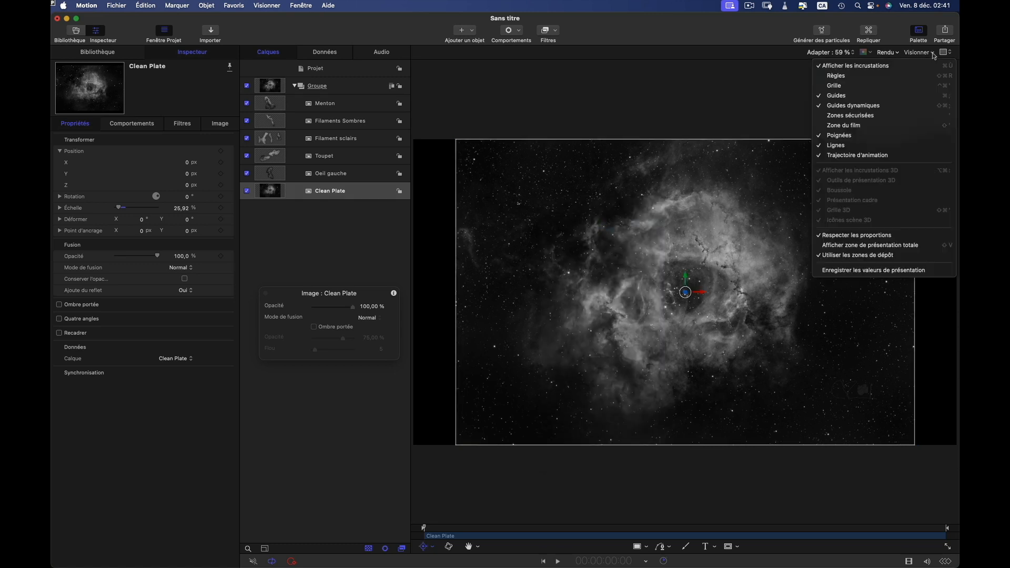
click(885, 78)
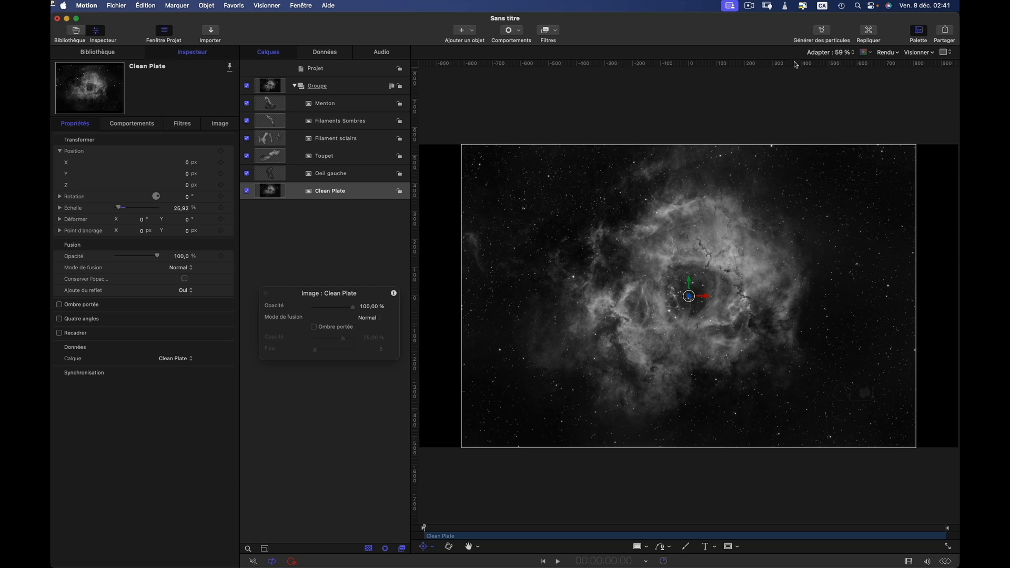
drag(795, 65, 774, 293)
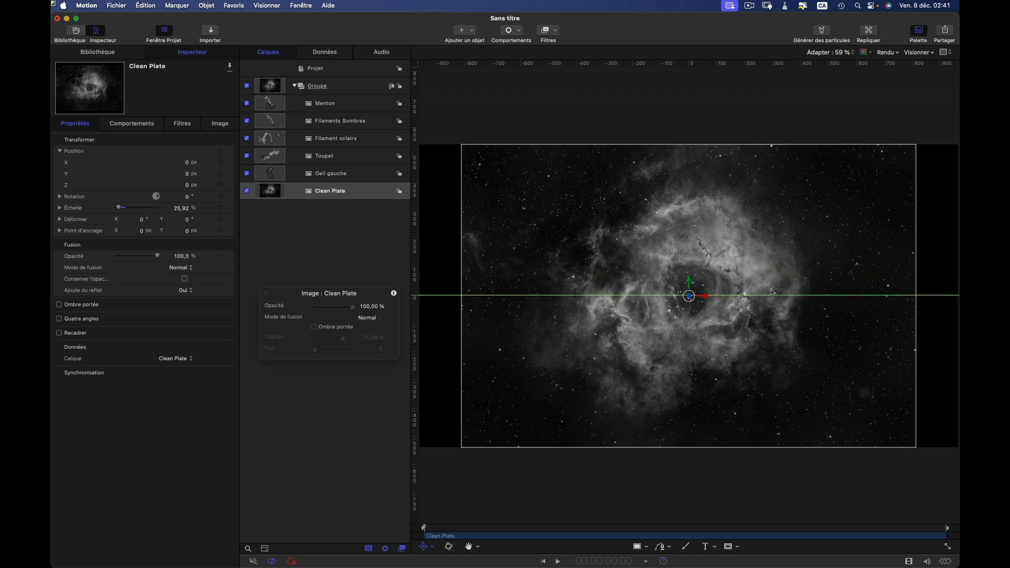
drag(416, 262, 687, 248)
key(alt+z)
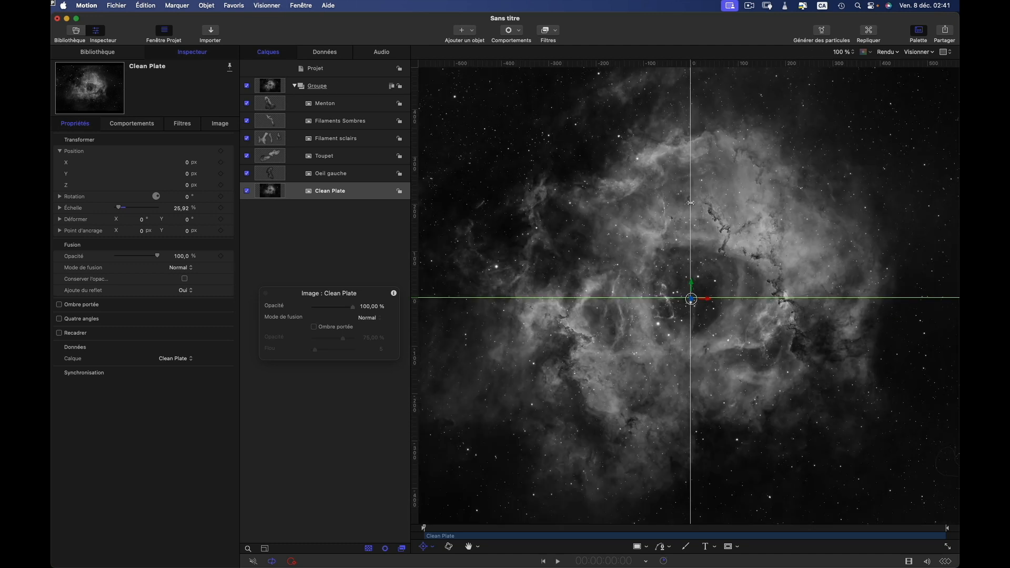
drag(690, 203, 691, 205)
drag(778, 299, 777, 298)
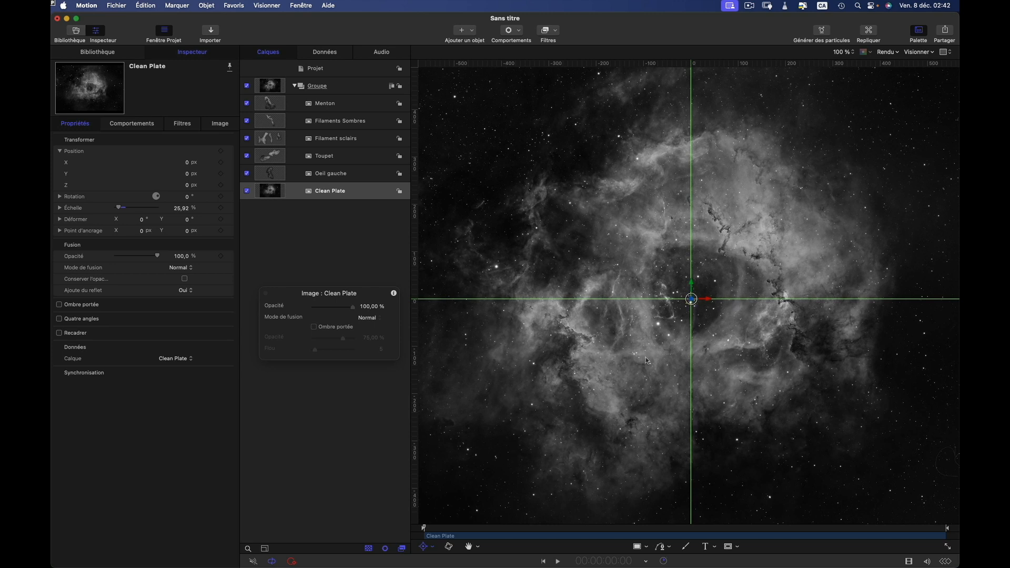
Step: Move the anchor points of Oeil gauche, Toupet, Filament sclairs, Filaments Sombres and Menton to the guides' crossing at the image centre
click(368, 177)
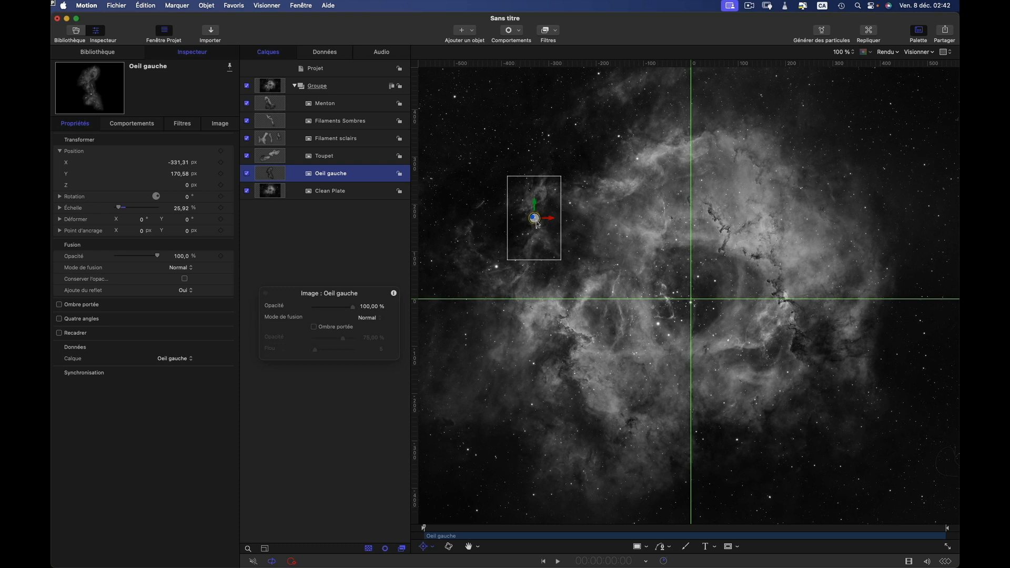
drag(536, 225, 692, 288)
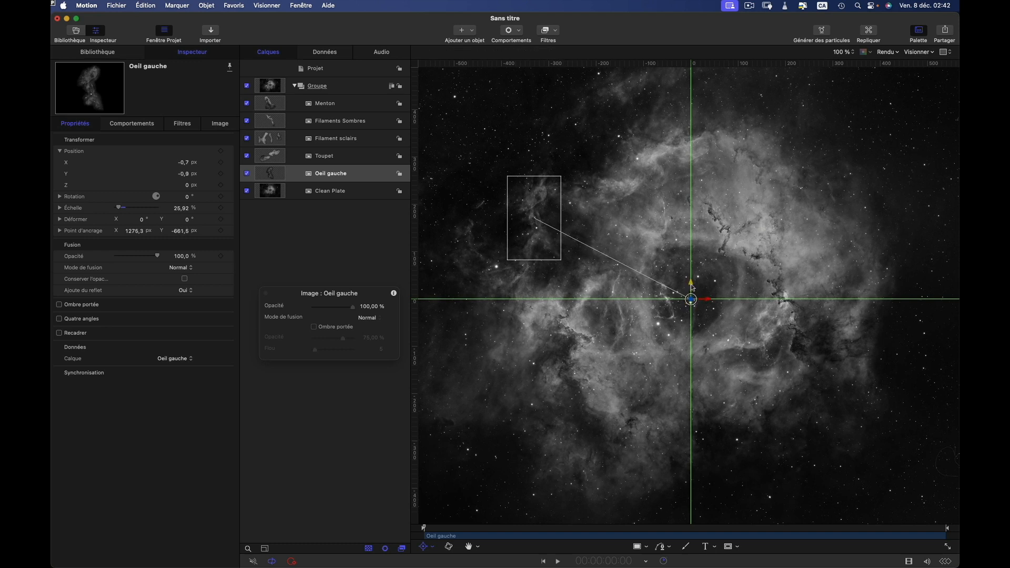
click(356, 160)
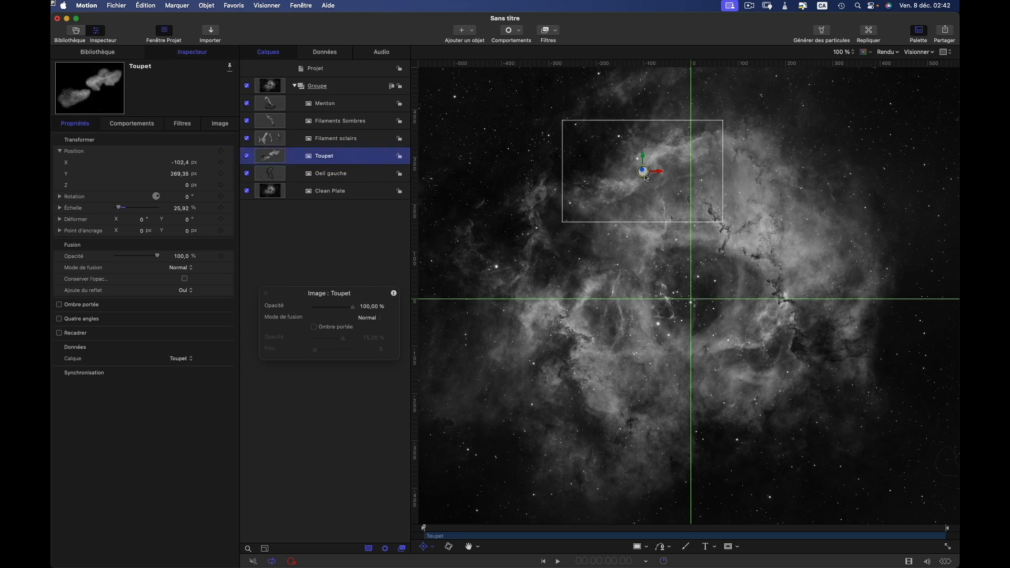
drag(646, 178, 694, 299)
click(362, 136)
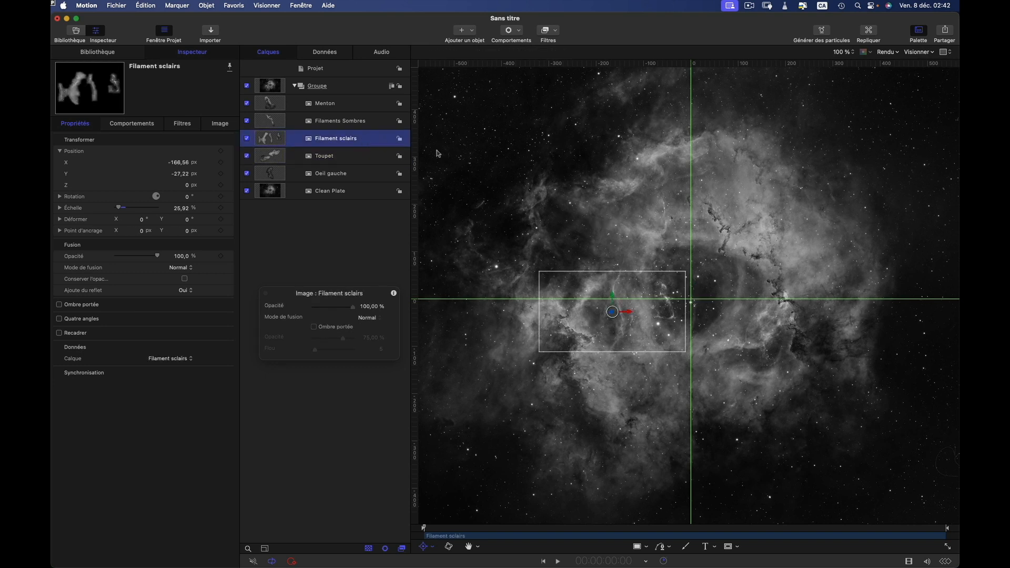
drag(617, 317, 694, 304)
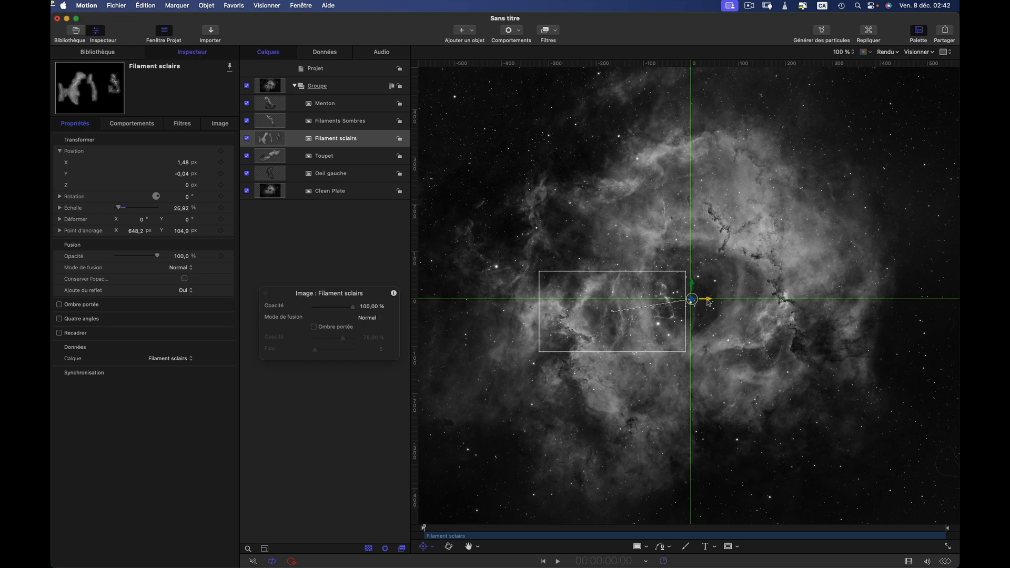
click(690, 294)
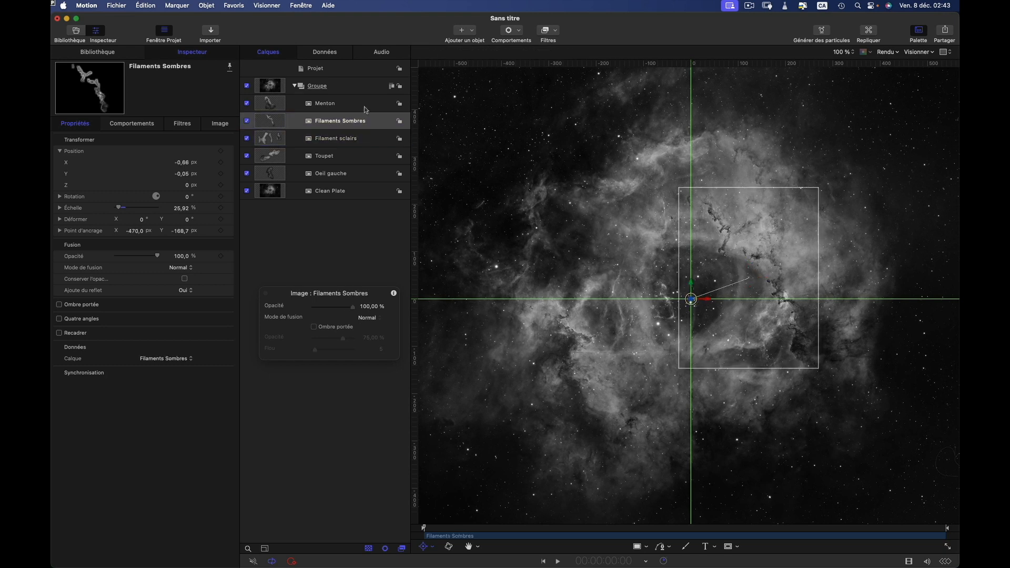
drag(691, 308, 691, 299)
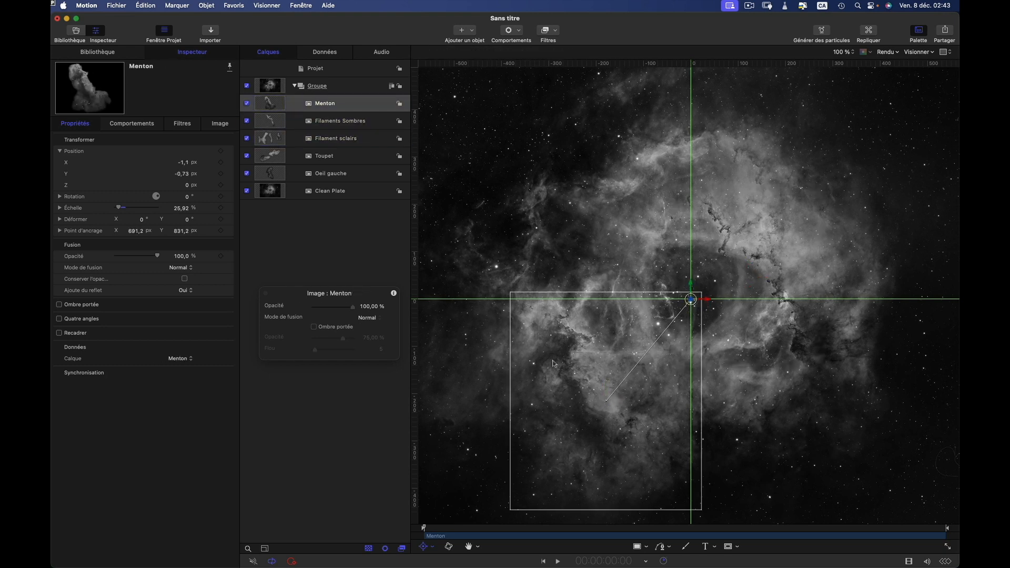
Step: Fit the canvas to the window, hide the rulers and guides, and return to the Transform (Transformer) tool on the Clean Plate
key(shift+z)
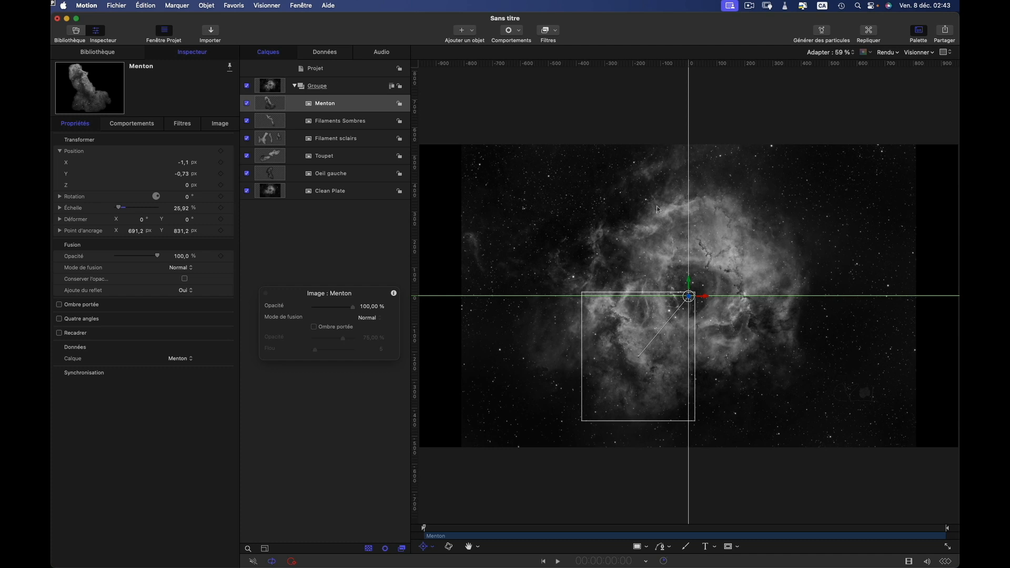
click(927, 53)
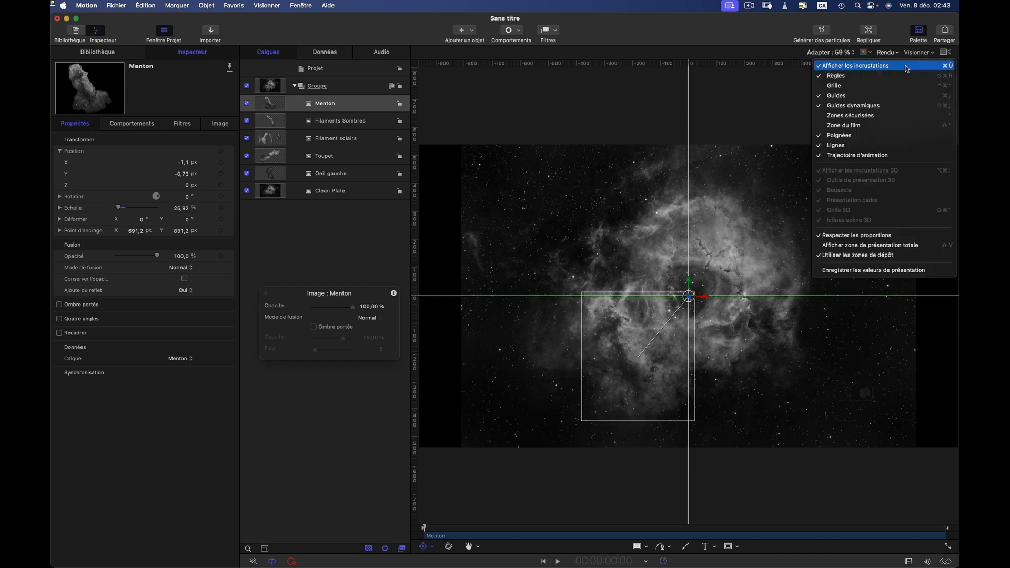
click(903, 76)
click(934, 54)
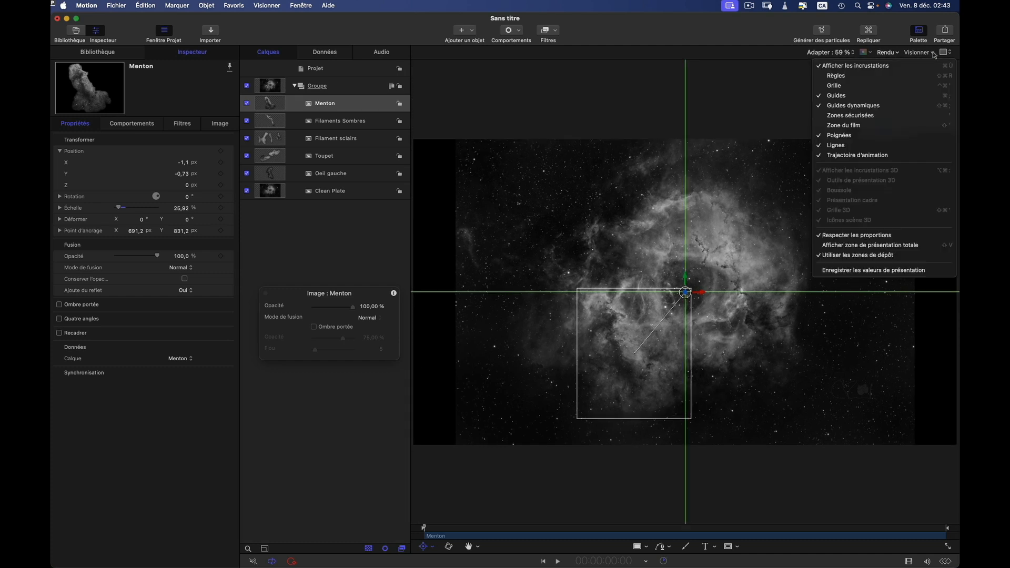
click(866, 96)
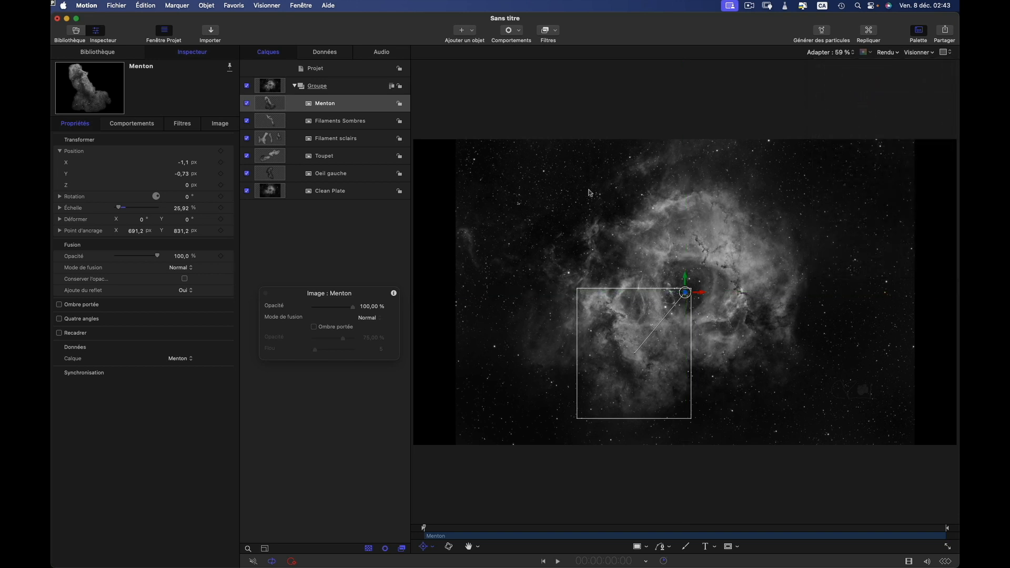
right_click(510, 188)
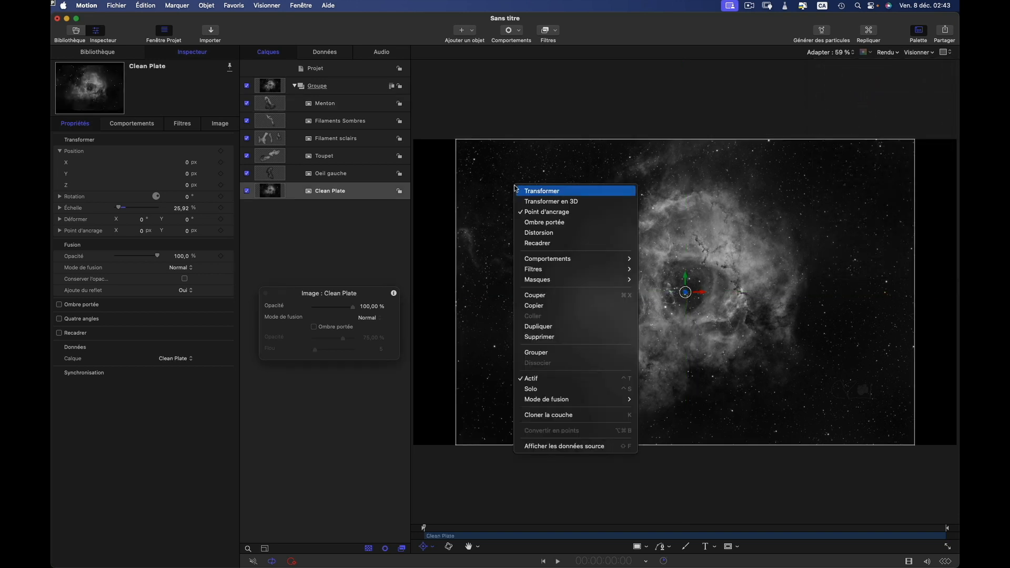
click(558, 193)
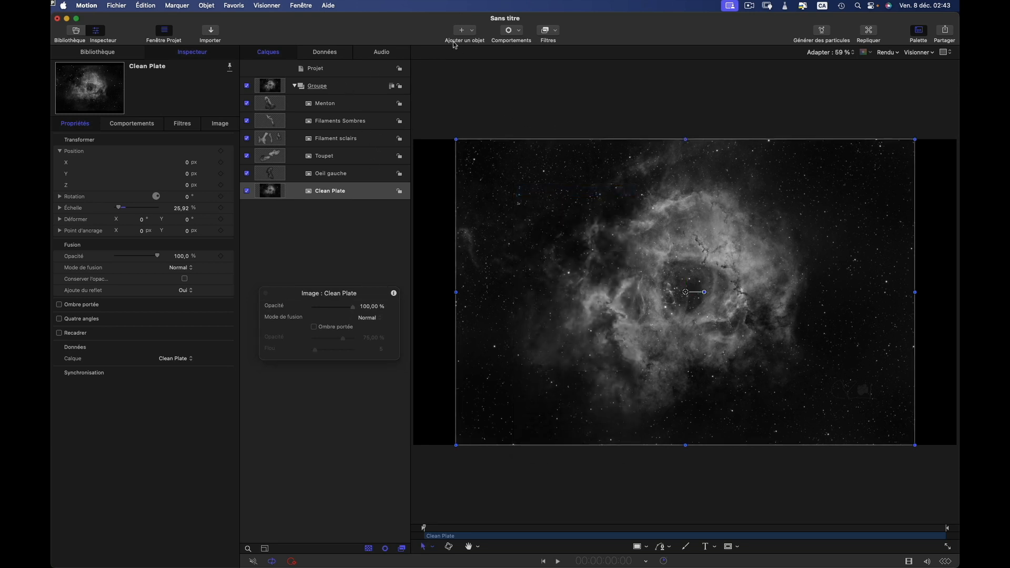
Step: Add a camera to the project and convert the existing 2D groups to 3D
click(472, 31)
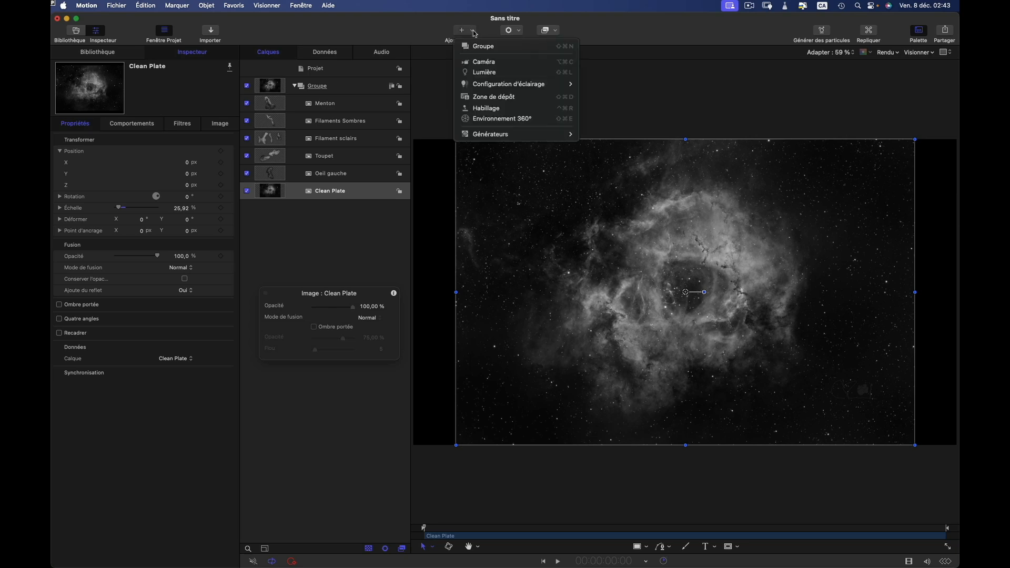
click(495, 63)
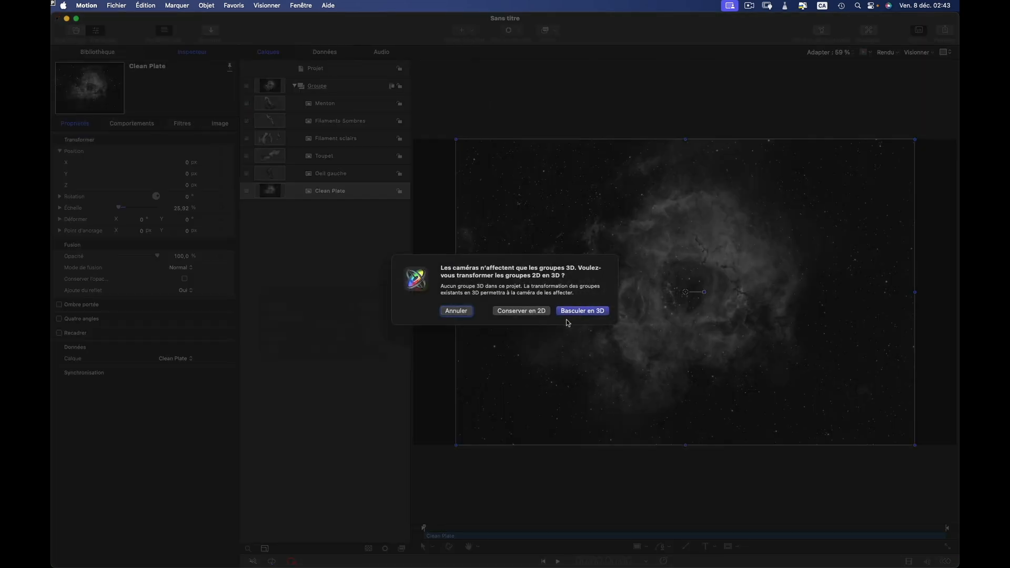
click(588, 314)
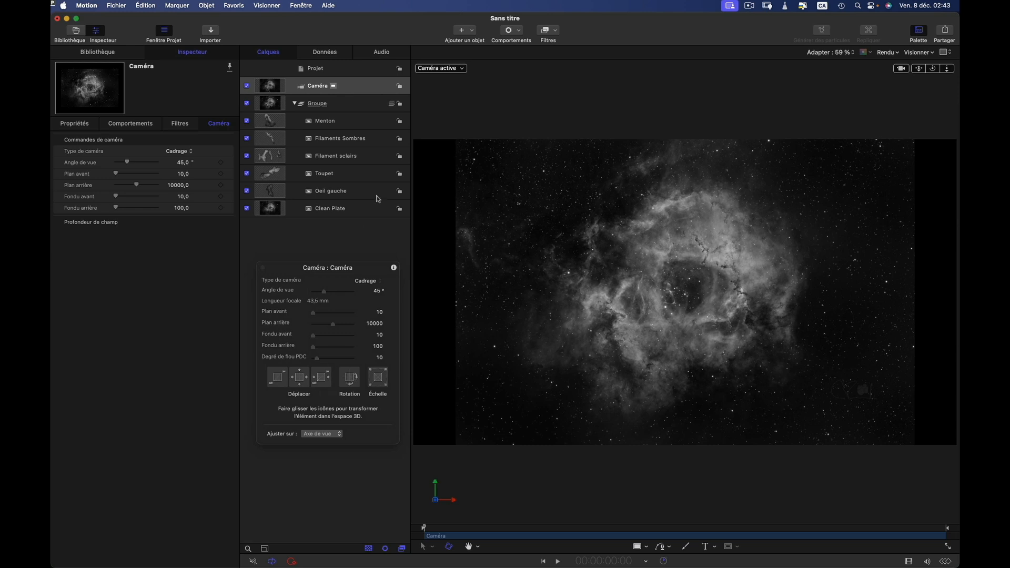
Step: Scale the camera down to about 83.4 % so the nebula image fills the full width of the frame
click(362, 205)
click(363, 193)
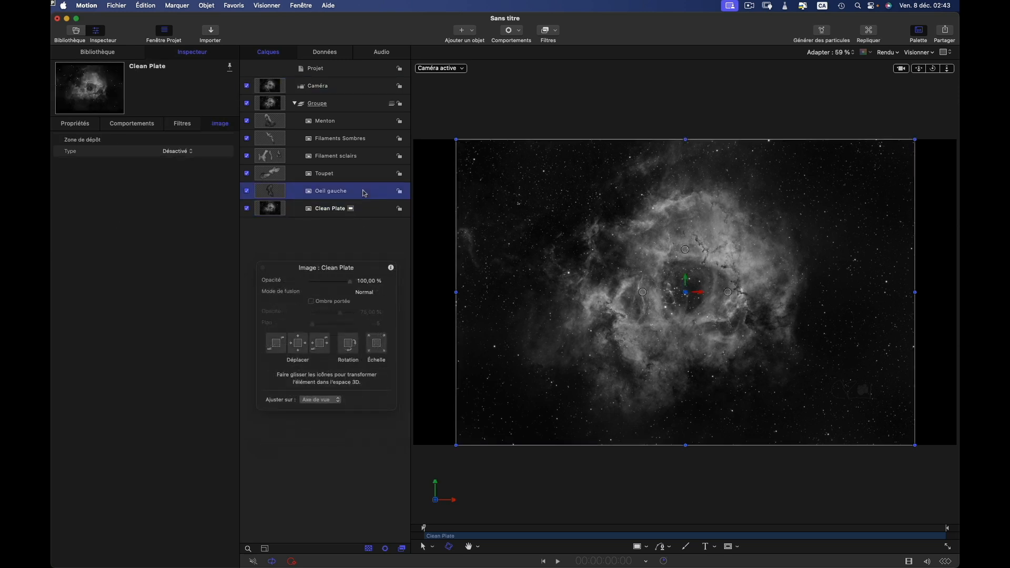
click(344, 85)
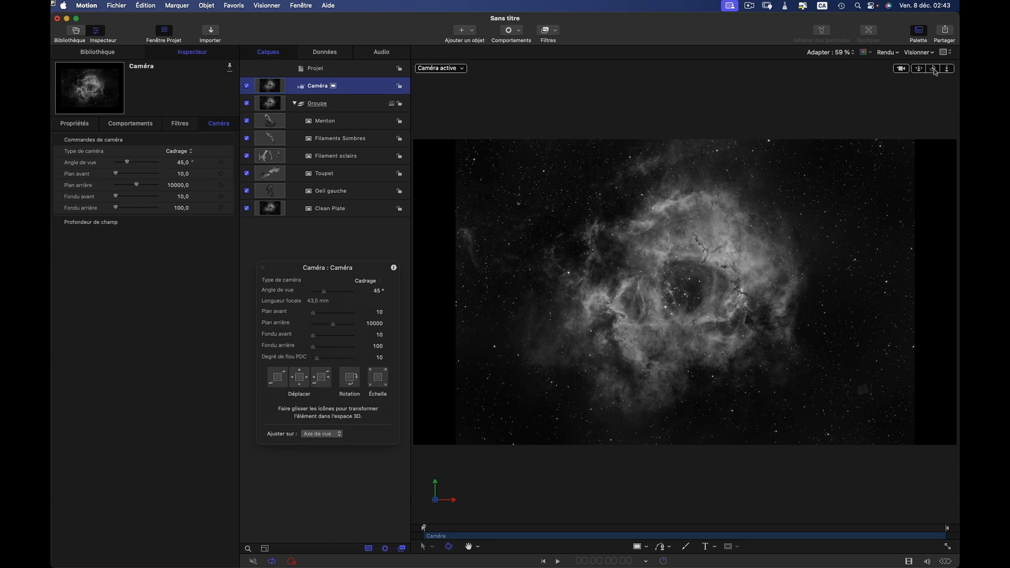
mouse_move(935, 72)
mouse_down()
mouse_move(935, 89)
mouse_move(905, 94)
mouse_move(906, 75)
mouse_move(941, 79)
mouse_up()
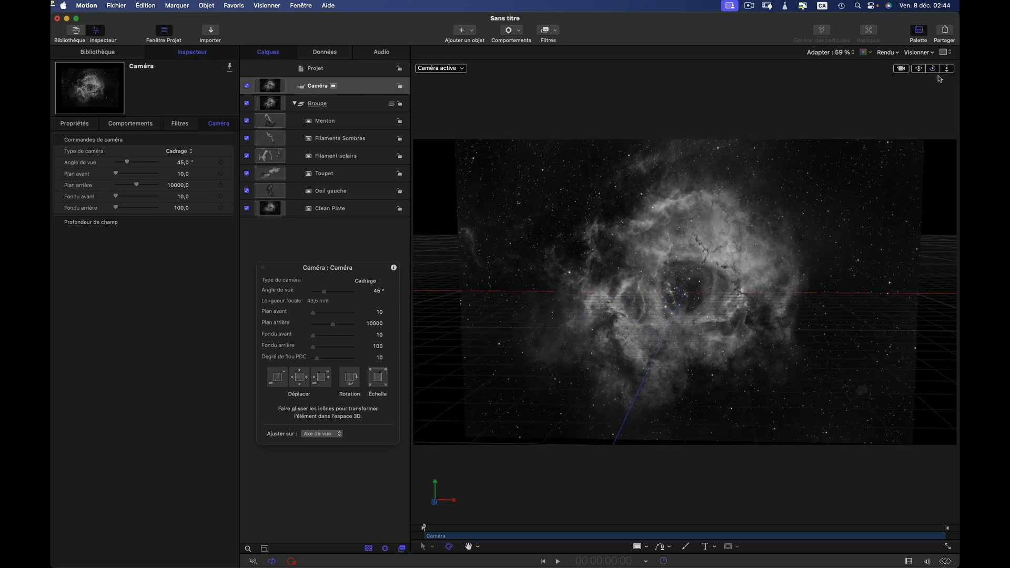
double_click(934, 69)
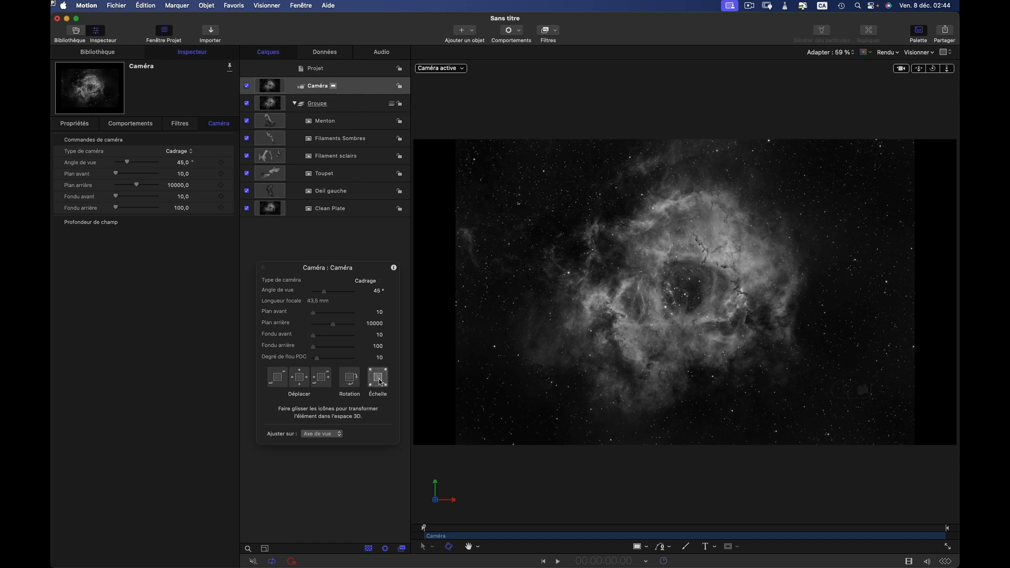
drag(377, 382, 306, 393)
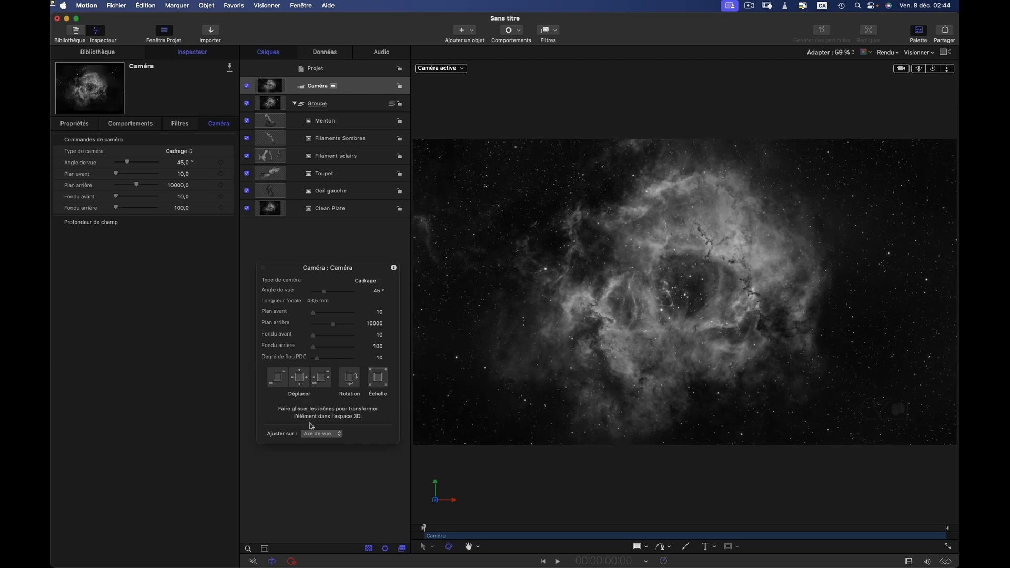
Step: Try moving the Clean Plate back in depth to about Z -187 px without compensating its scale, with its transform properties shown
click(356, 209)
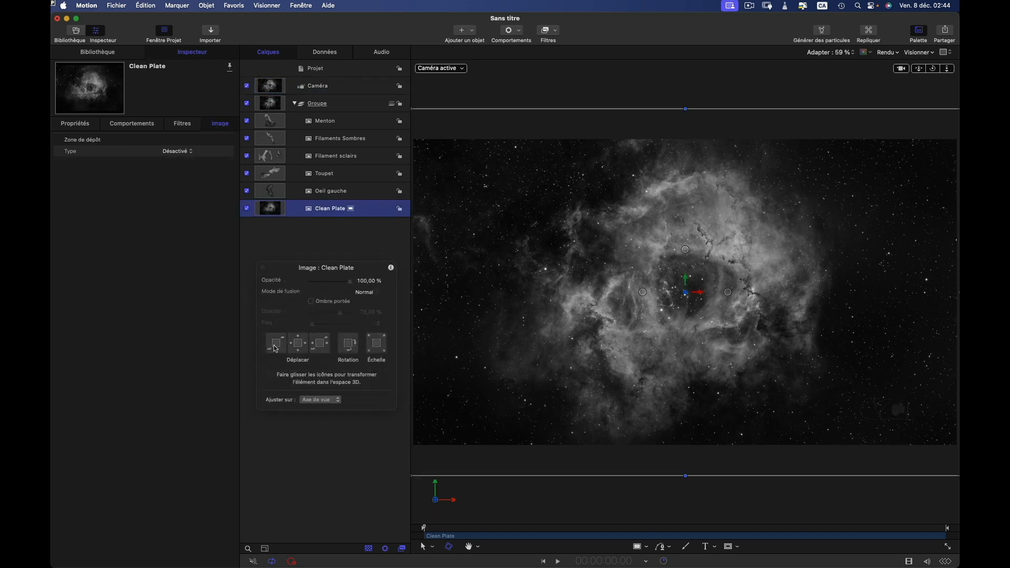
drag(276, 349, 349, 355)
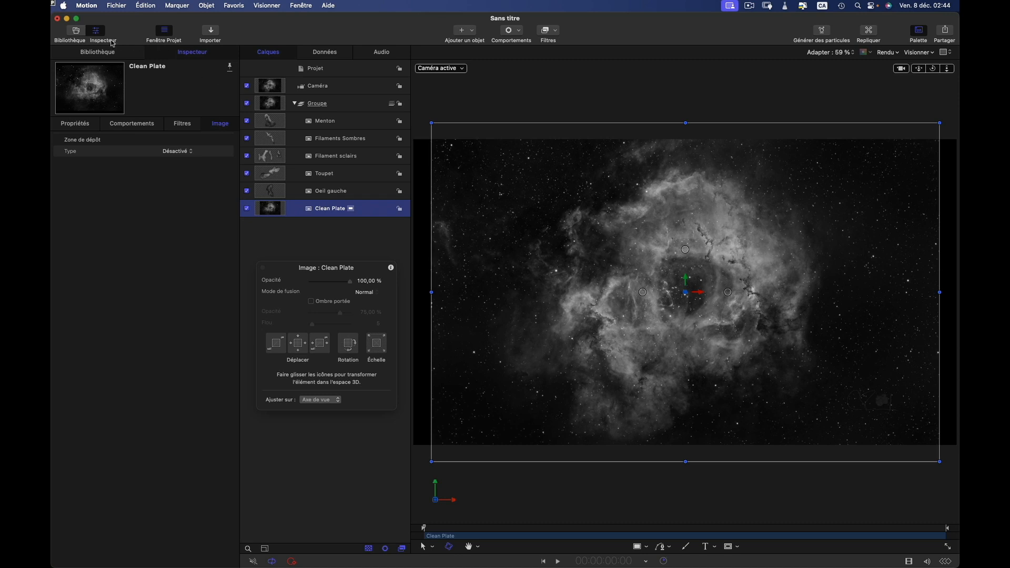
click(70, 126)
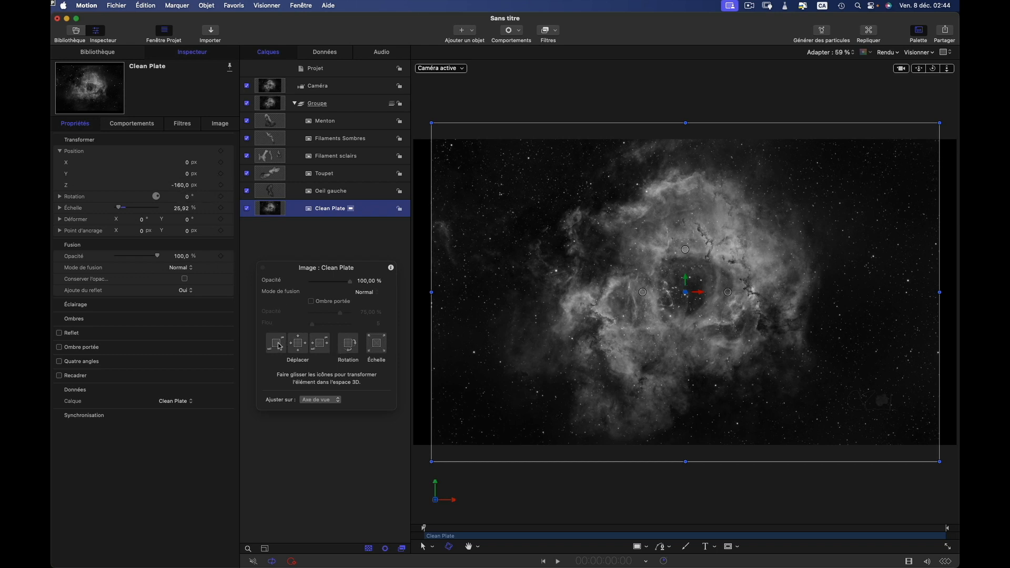
drag(280, 346, 308, 349)
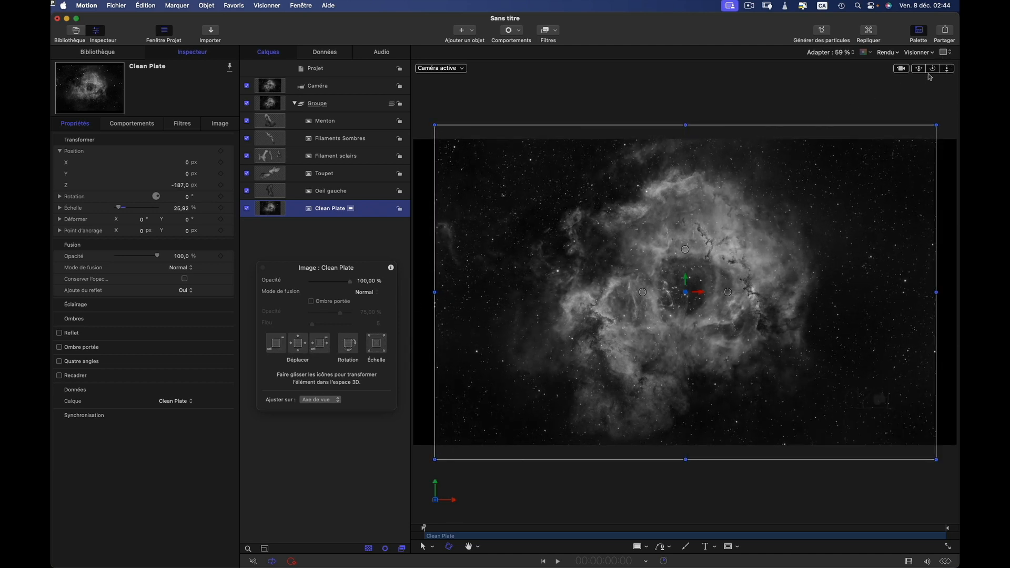
Step: Orbit around the layers to check the depth gap, reset the view, and undo the Clean Plate's move back to the common plane
mouse_move(935, 71)
mouse_down()
mouse_move(901, 90)
mouse_move(934, 75)
mouse_up()
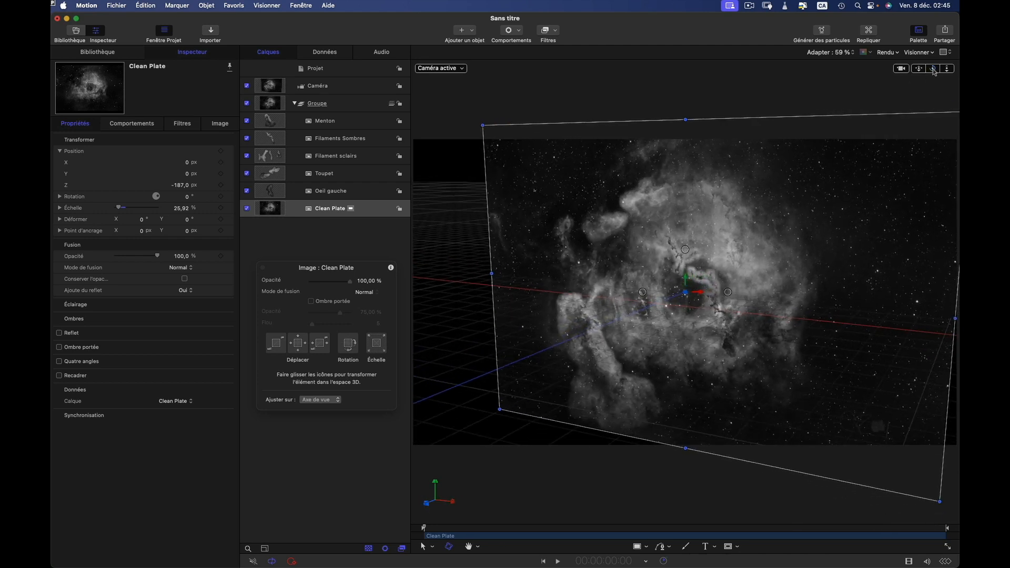
double_click(935, 72)
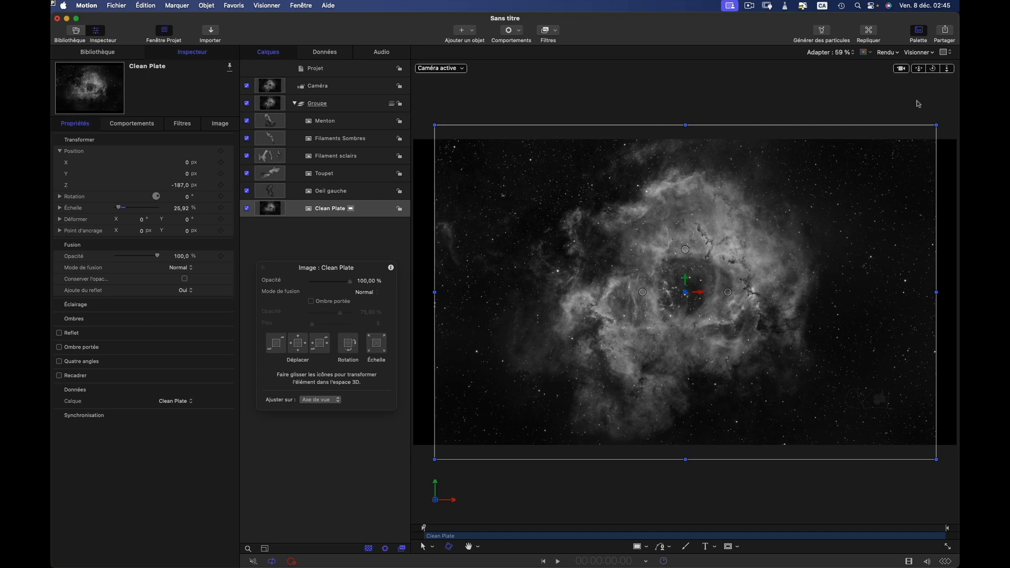
key(super+z)
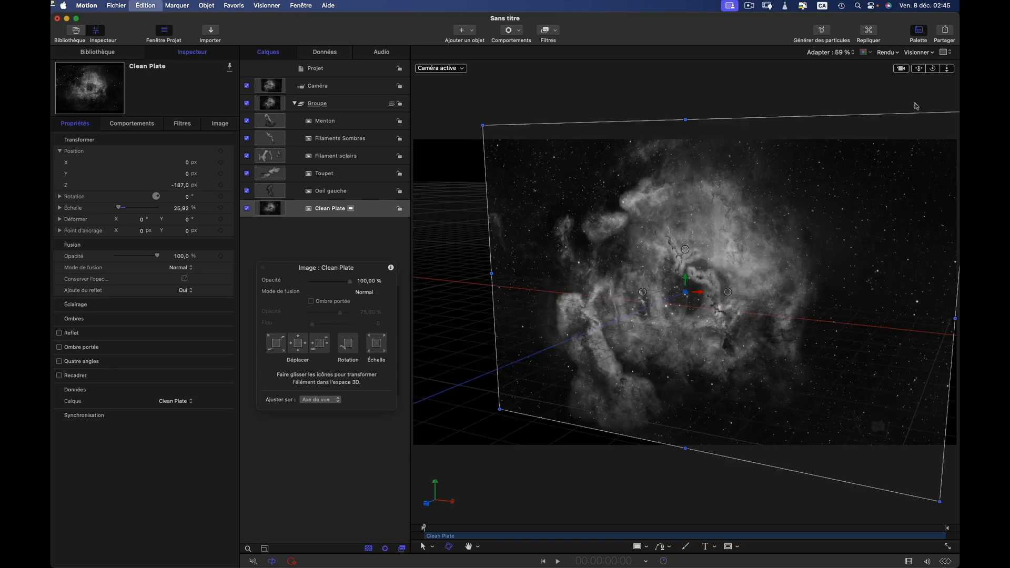
key(super+shift+z)
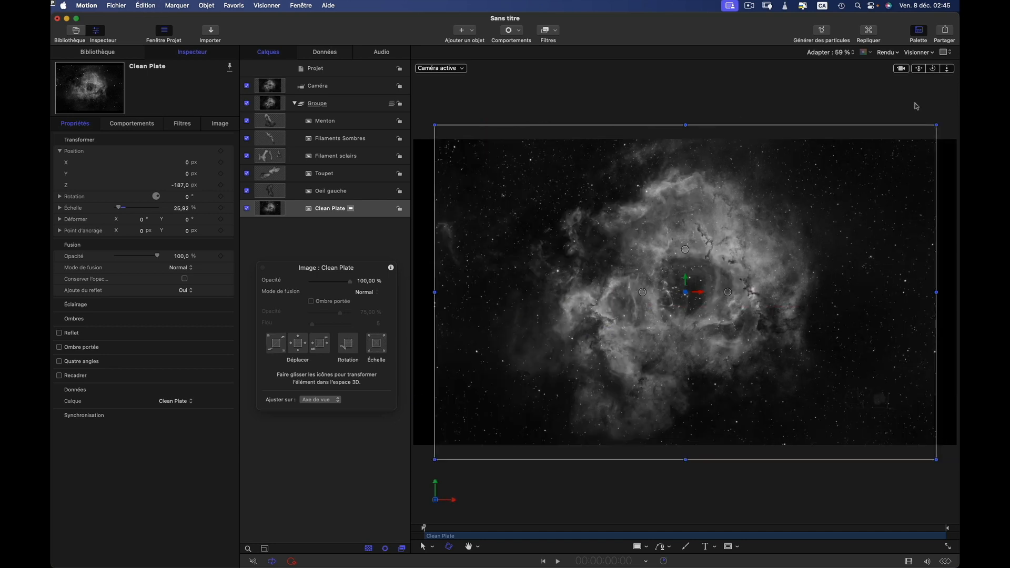
key(super+z)
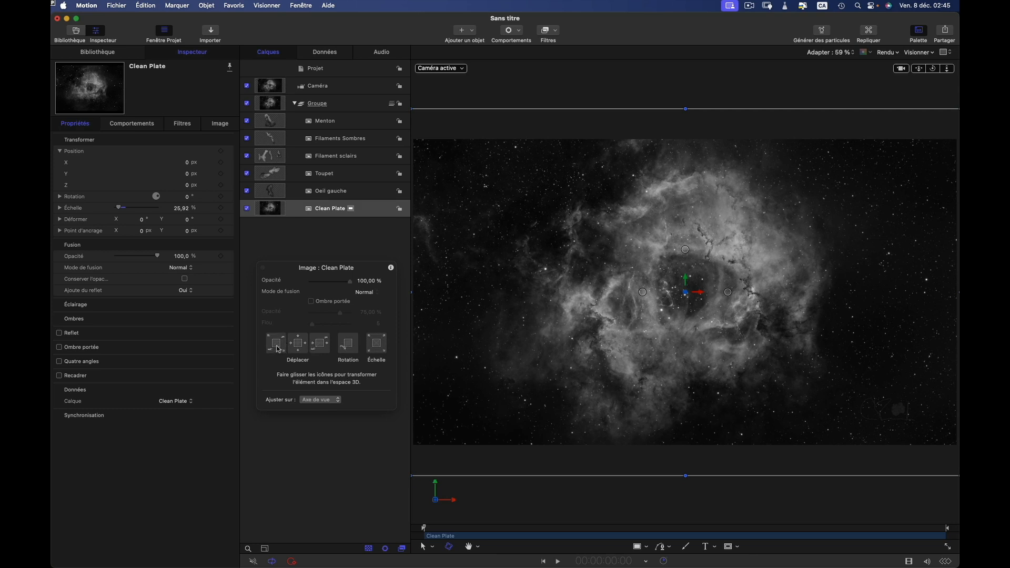
Step: Go through the layers to the Clean Plate and push it back to Z -1005 px, enlarging it to 39.4 % to keep its apparent size
click(356, 122)
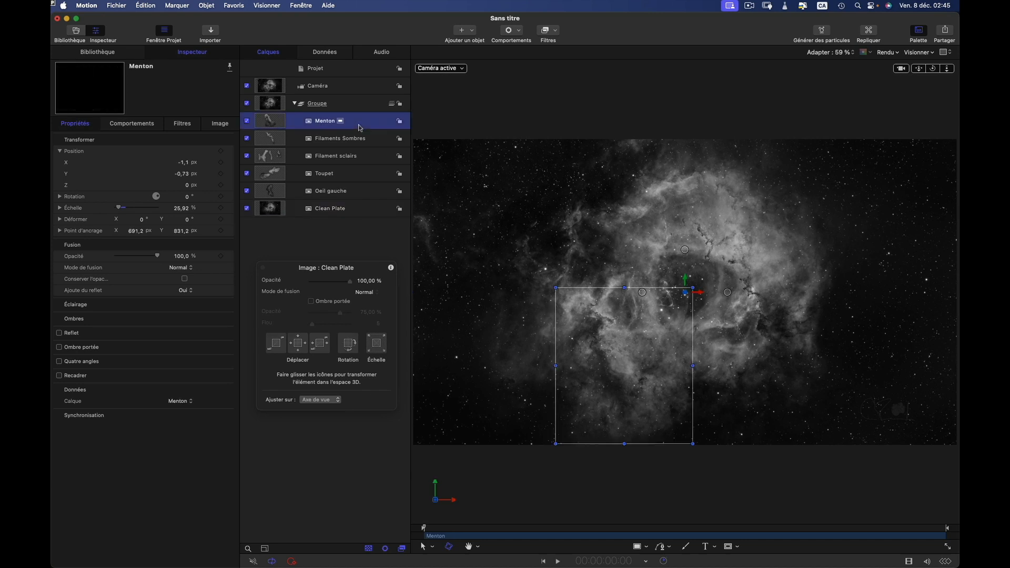
click(365, 139)
click(370, 158)
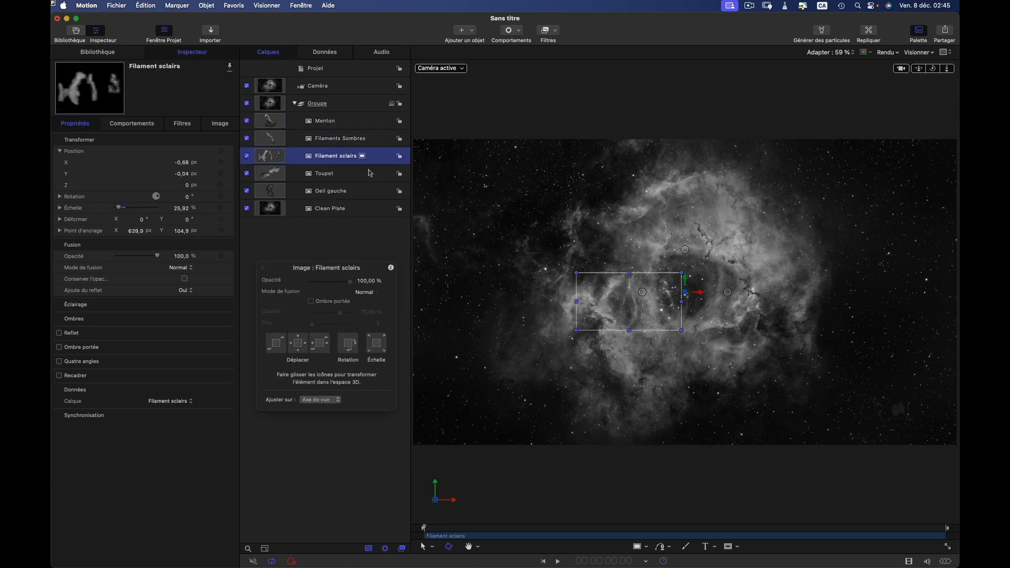
click(370, 173)
click(369, 191)
click(366, 210)
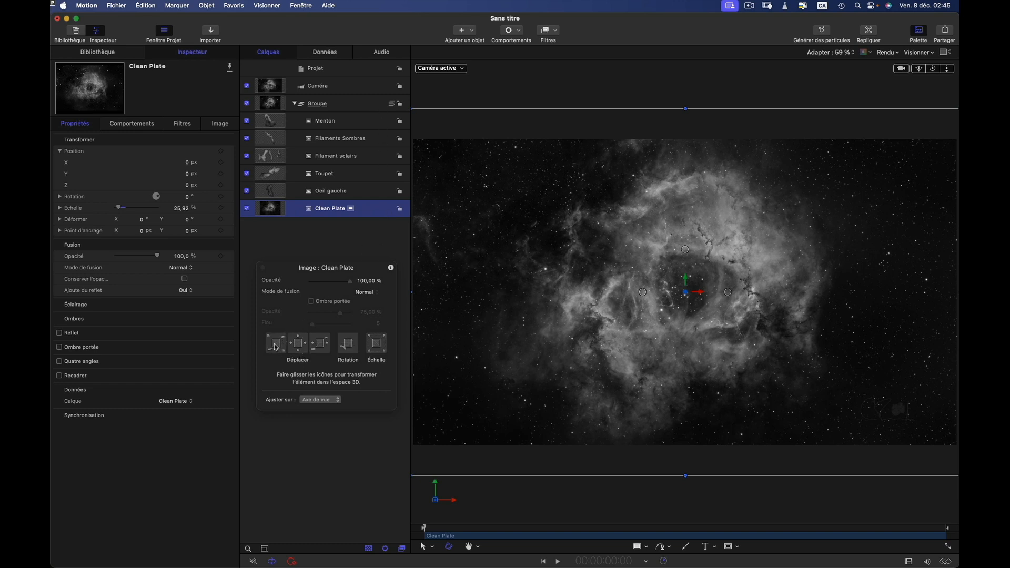
drag(276, 347, 748, 314)
Step: Examine the Clean Plate's distance and the camera's field of view from the En haut view, and return to the Caméra active view
mouse_move(436, 488)
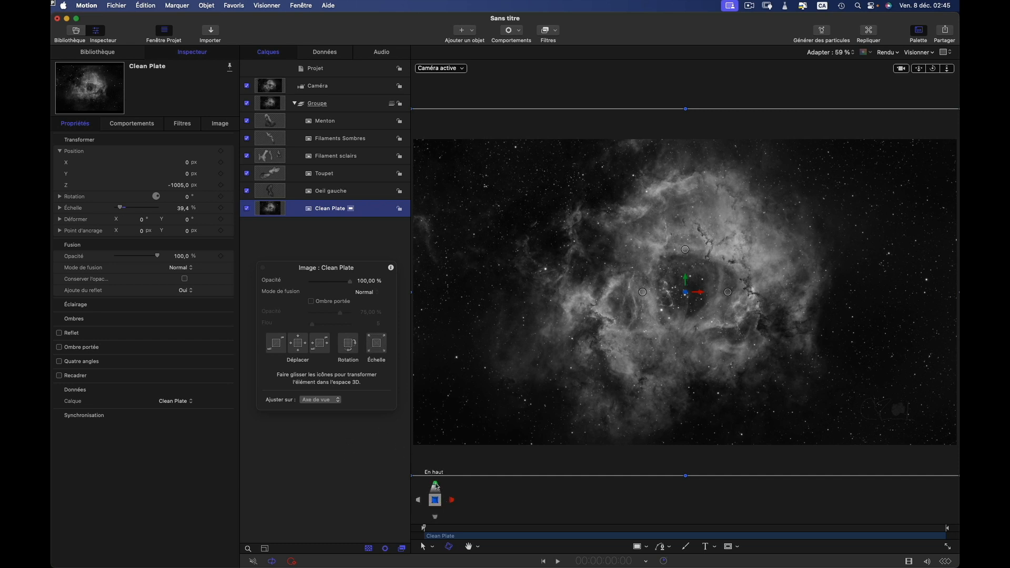
click(436, 485)
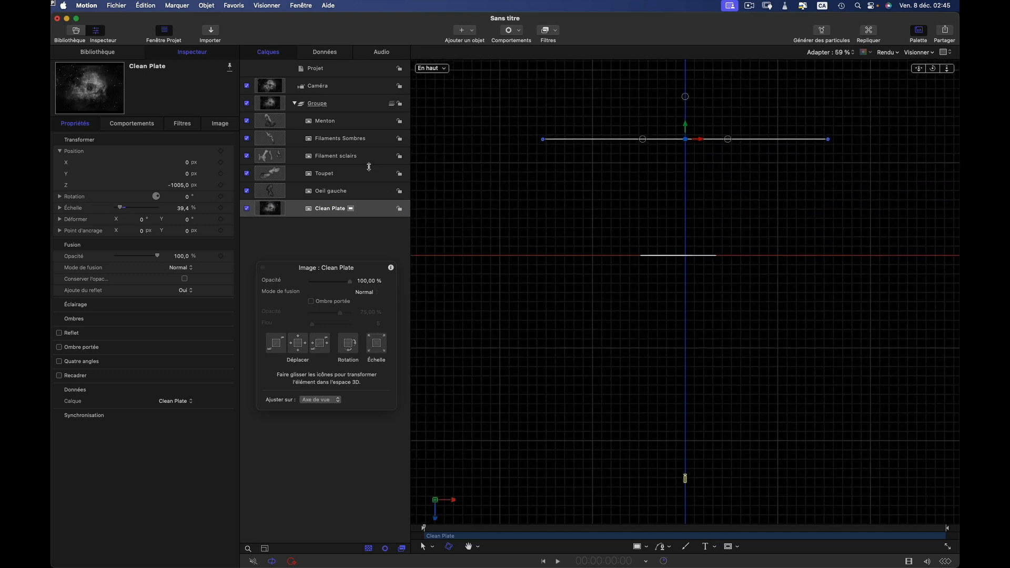
click(347, 87)
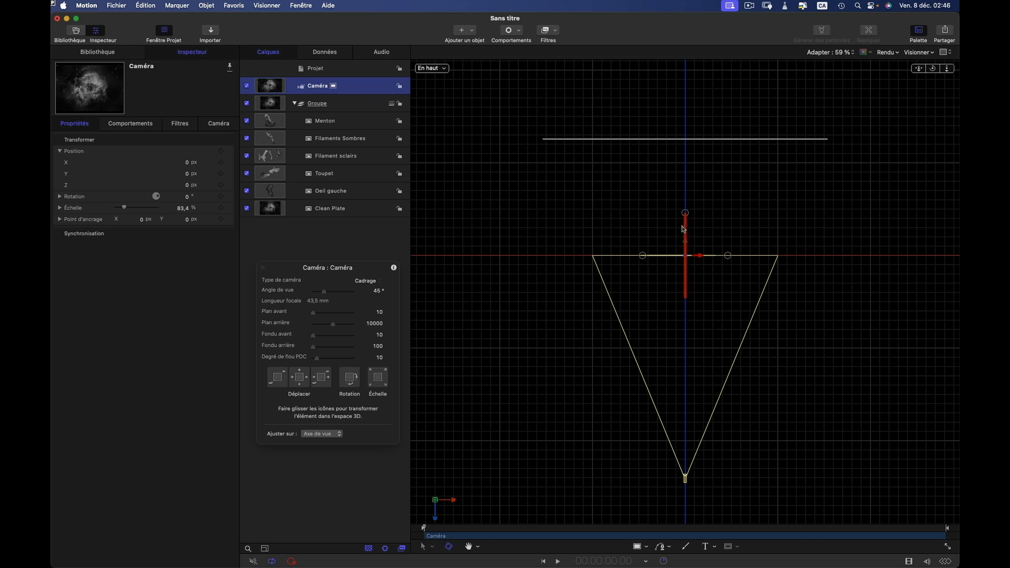
click(446, 71)
click(472, 75)
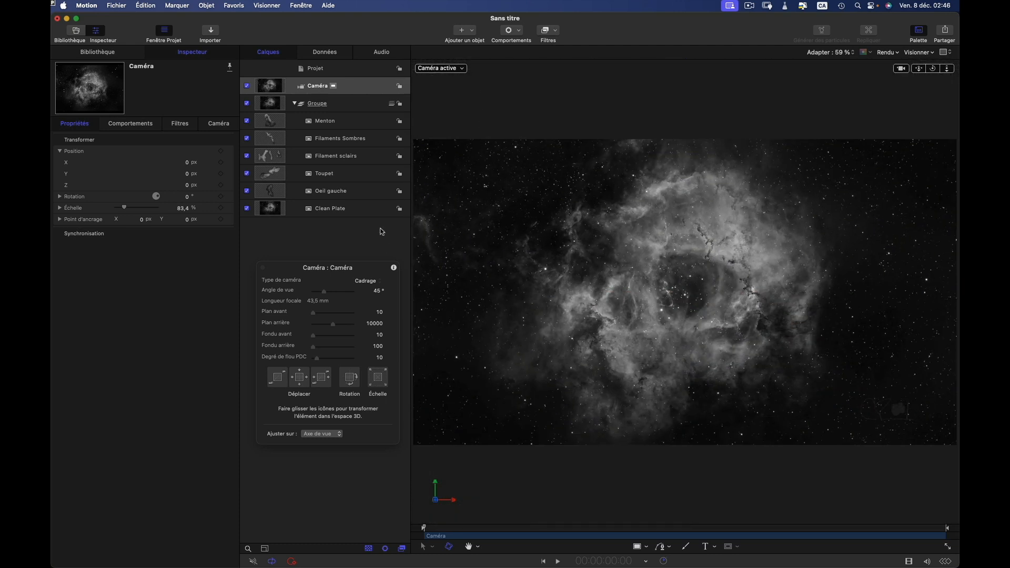
Step: Push Oeil gauche back to Z -805 px and Toupet to Z -608 px, enlarging both to preserve their apparent size
click(360, 193)
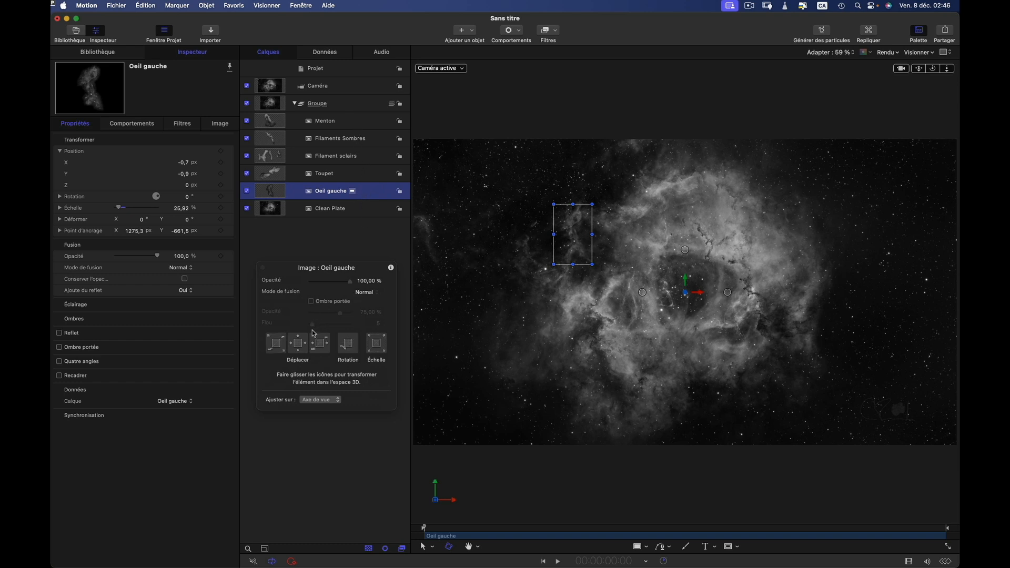
drag(277, 347, 653, 348)
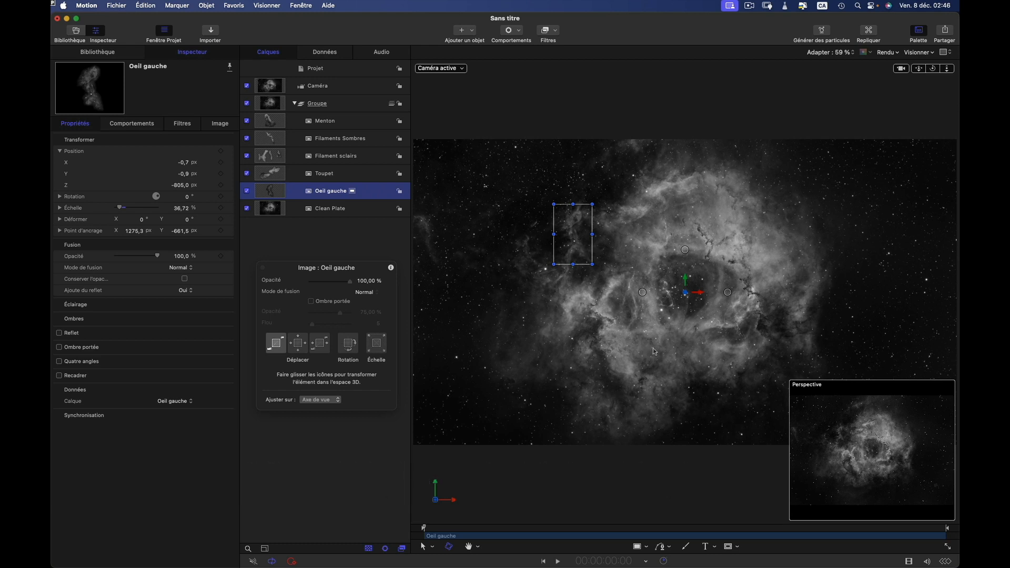
click(367, 176)
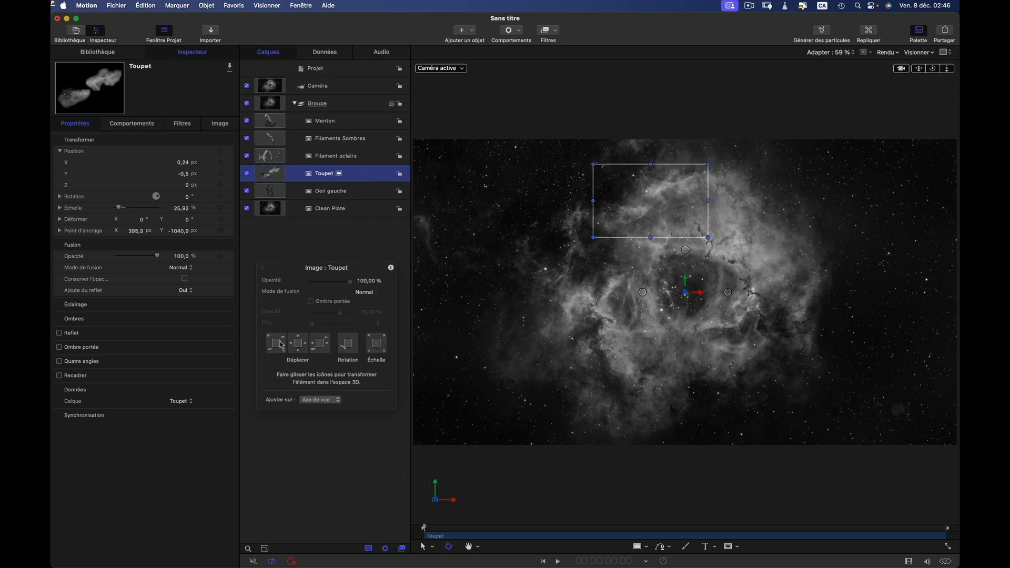
drag(278, 349, 493, 337)
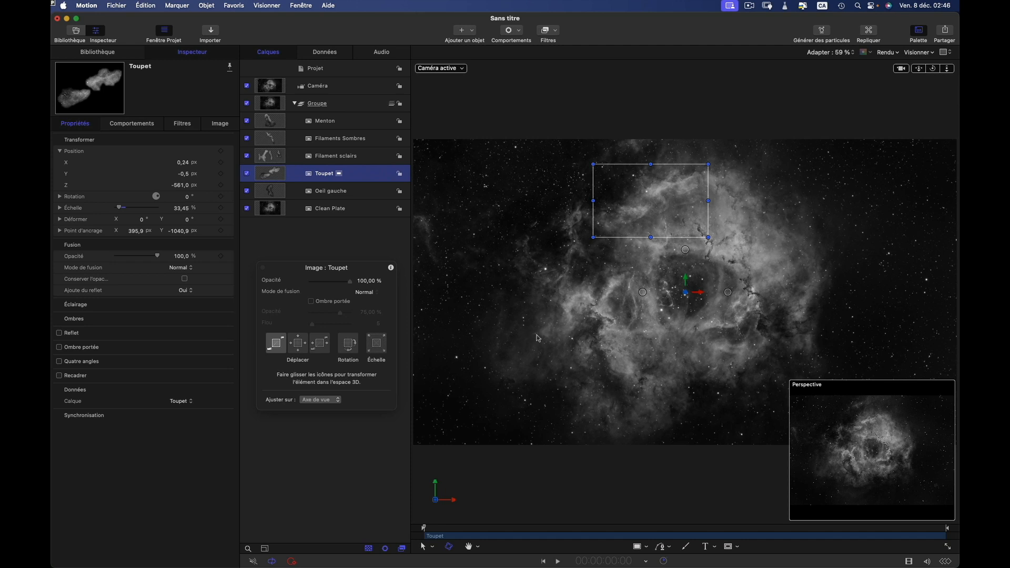
drag(557, 331, 558, 331)
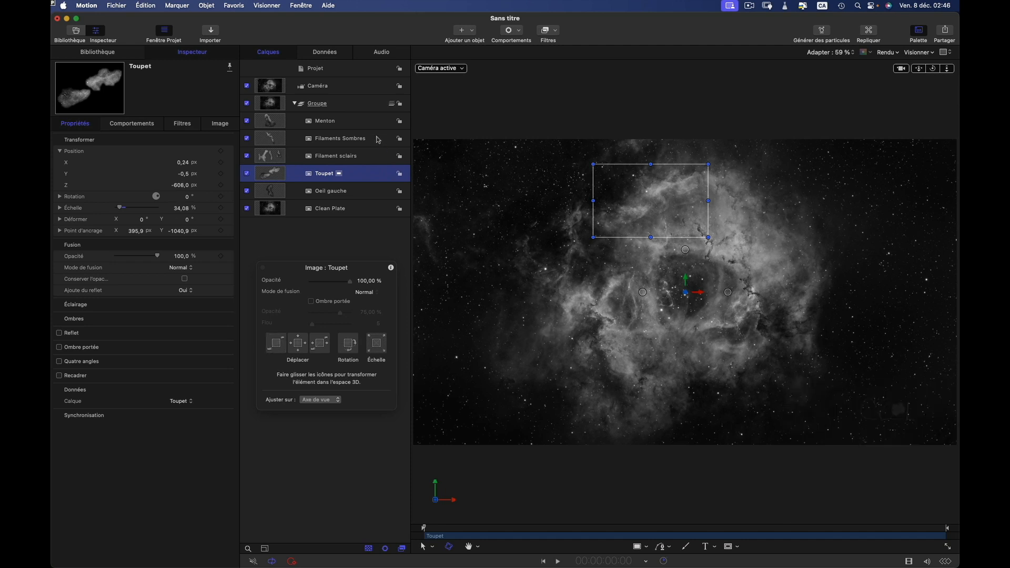
Step: Push Filament sclairs, Filaments Sombres and Menton back in depth by successively smaller distances while preserving their apparent size
click(371, 157)
drag(281, 343, 307, 350)
drag(385, 350, 472, 341)
click(380, 142)
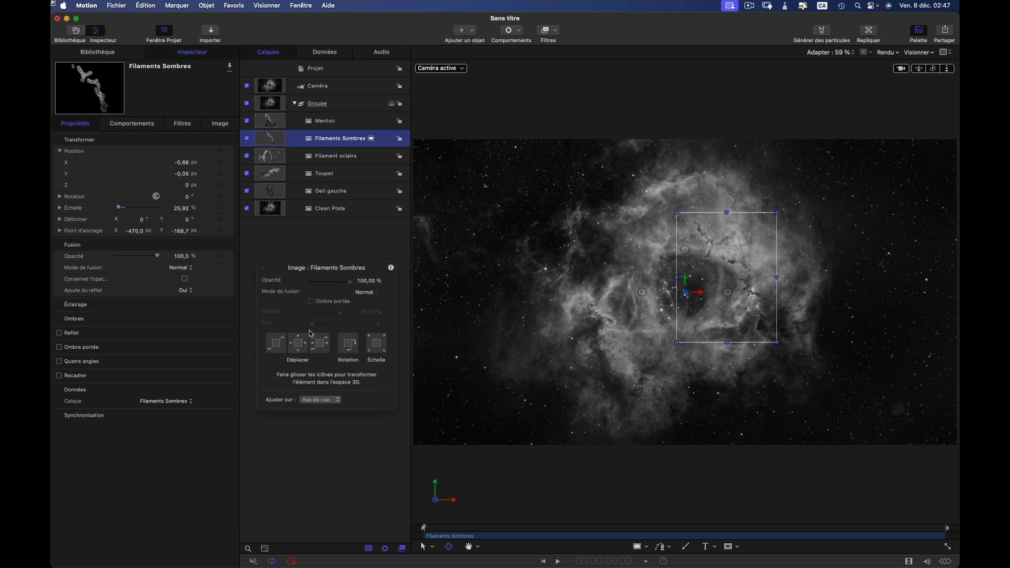
drag(278, 350, 399, 322)
click(353, 123)
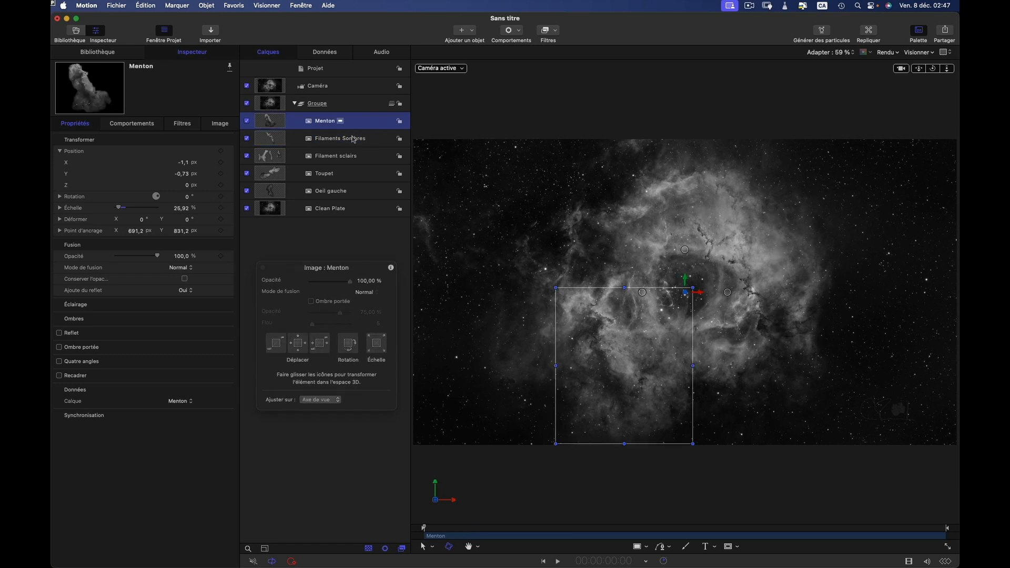
drag(280, 347, 363, 349)
Step: Deselect everything, orbit around the scene to examine the depth spacing between the layers, and reset the view
click(372, 238)
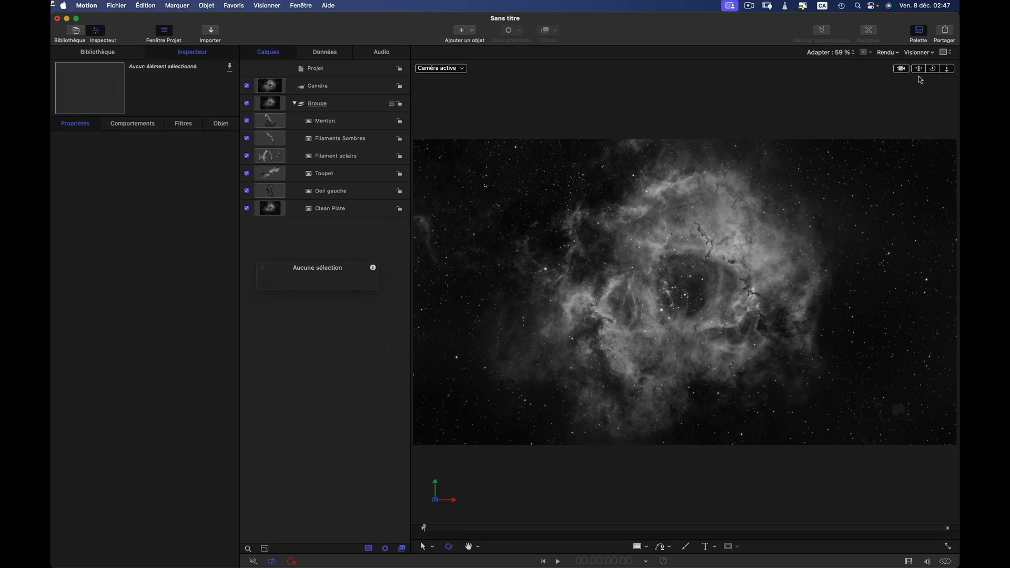
drag(932, 69, 862, 93)
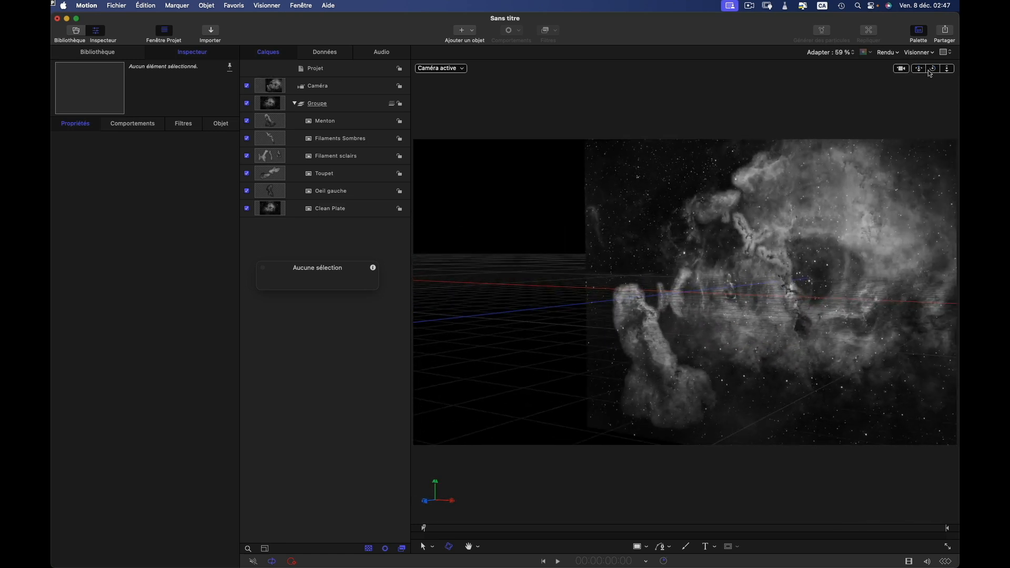
double_click(930, 71)
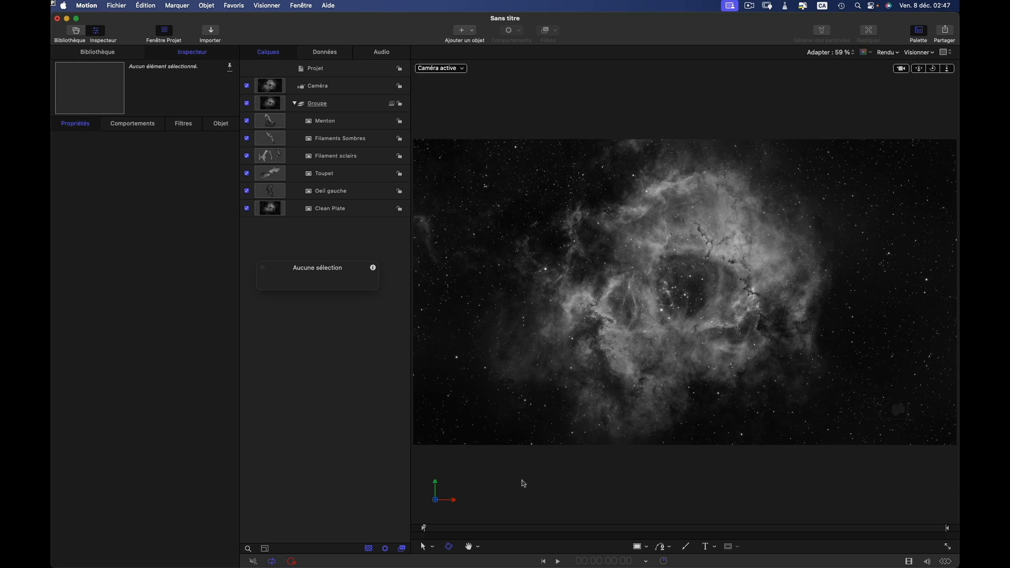
Step: Select the camera and move the playhead to 9:15
click(343, 88)
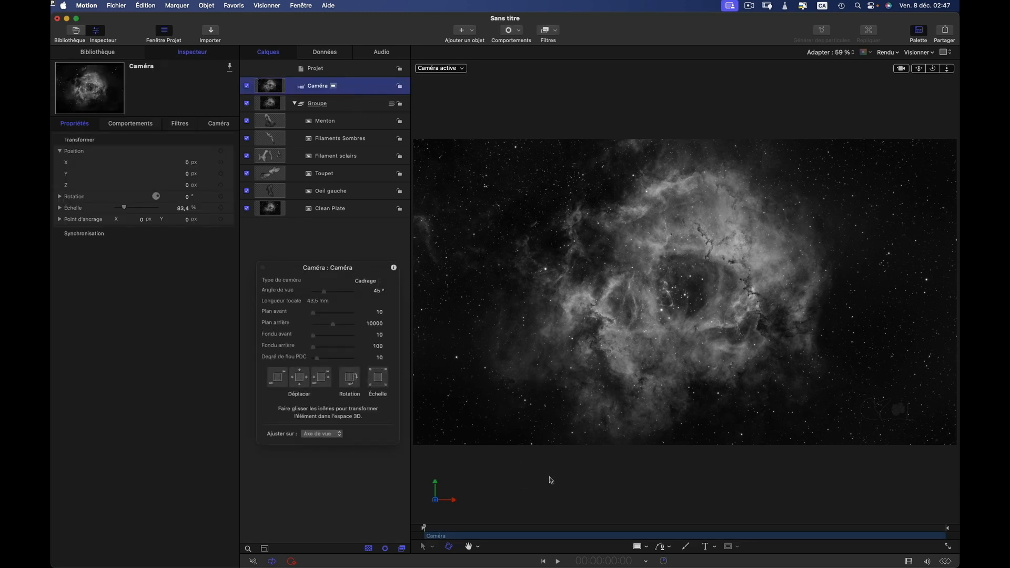
drag(614, 564, 611, 564)
click(612, 563)
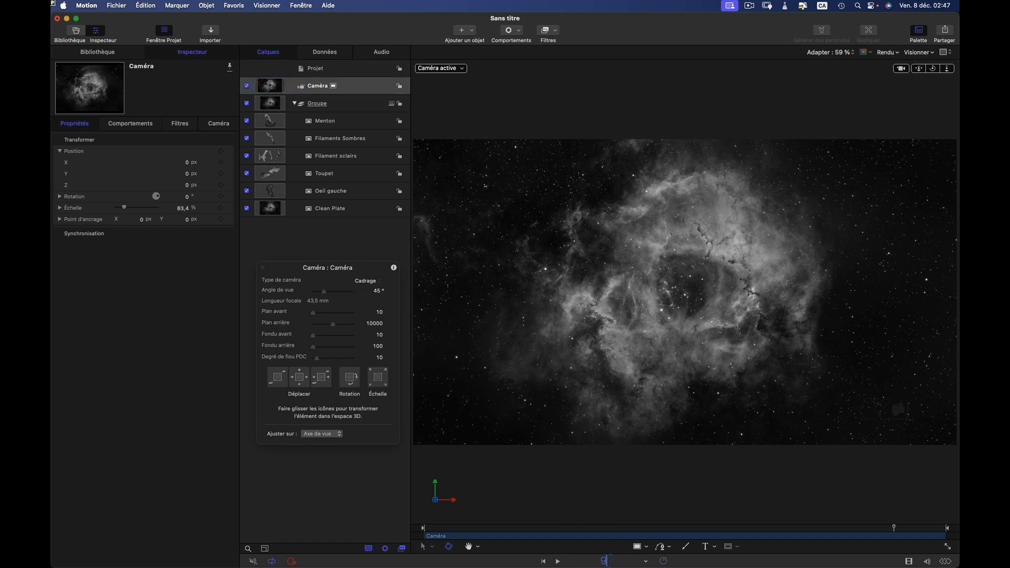
text(9,155)
key(BackSpace)
key(Return)
Step: Add a Travelling behavior to the camera and set its distance to 1203
click(518, 36)
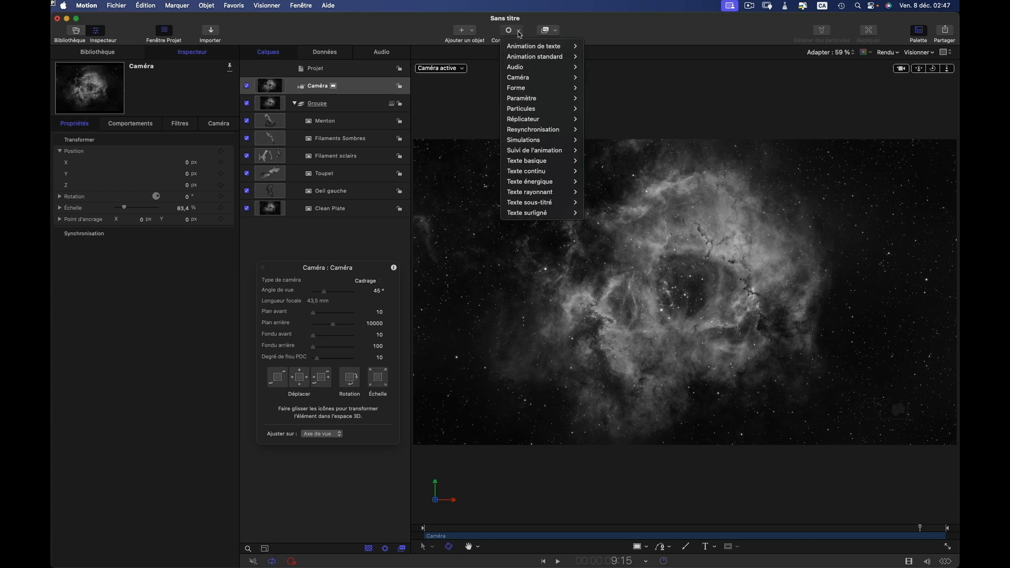
mouse_move(528, 78)
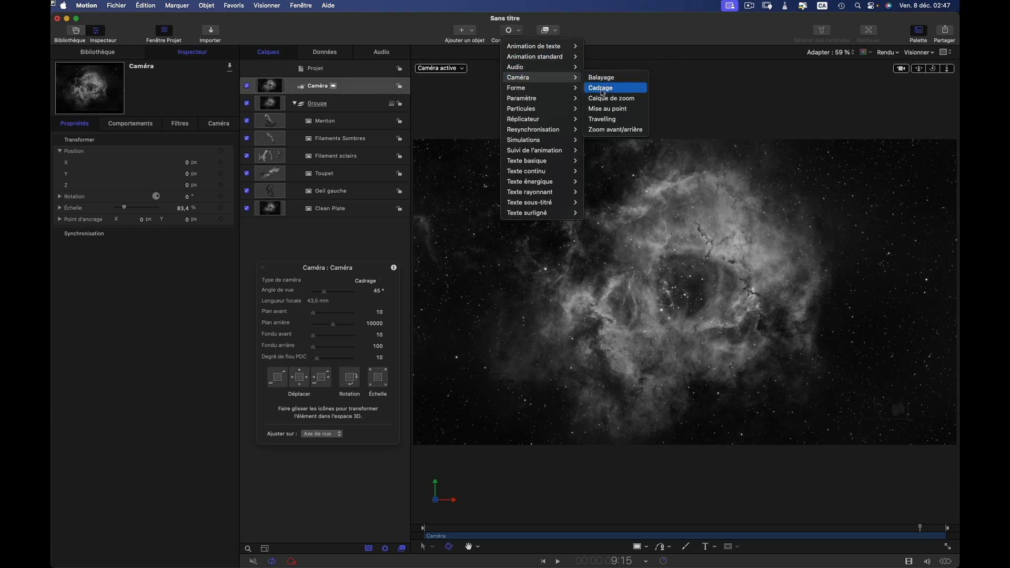
click(604, 120)
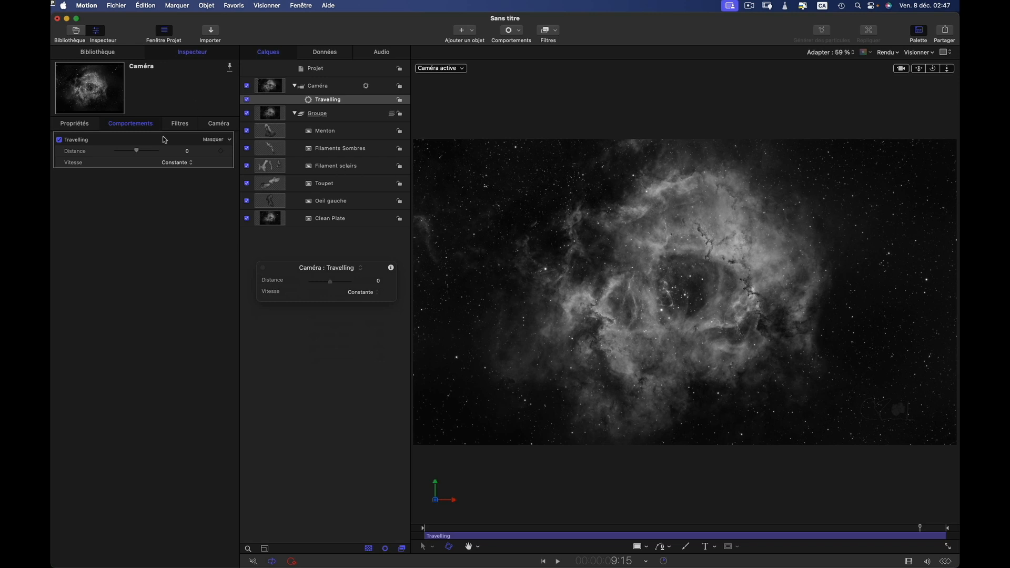
click(188, 152)
text(189)
key(Return)
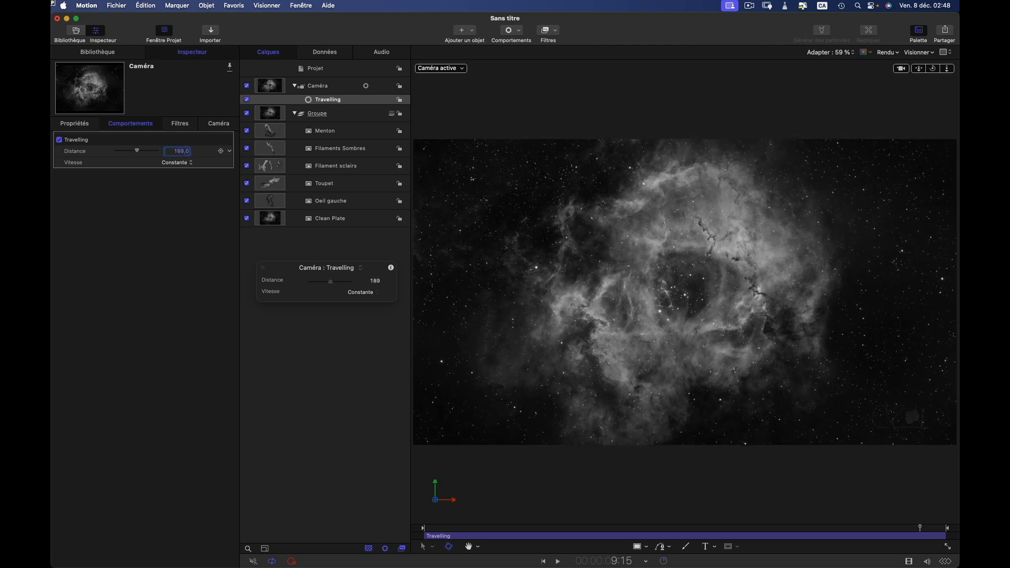
text(522)
key(Return)
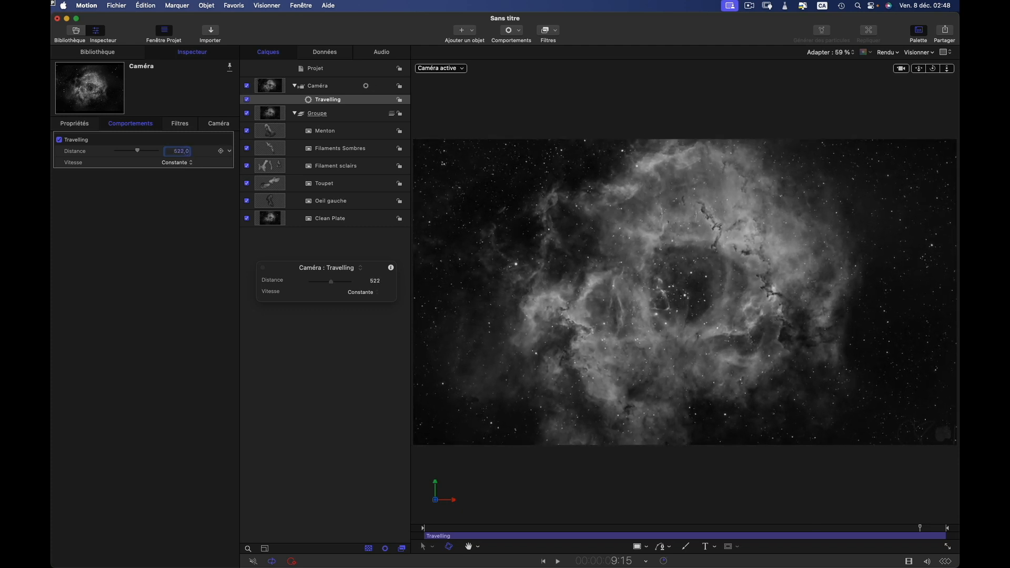
drag(186, 153, 189, 153)
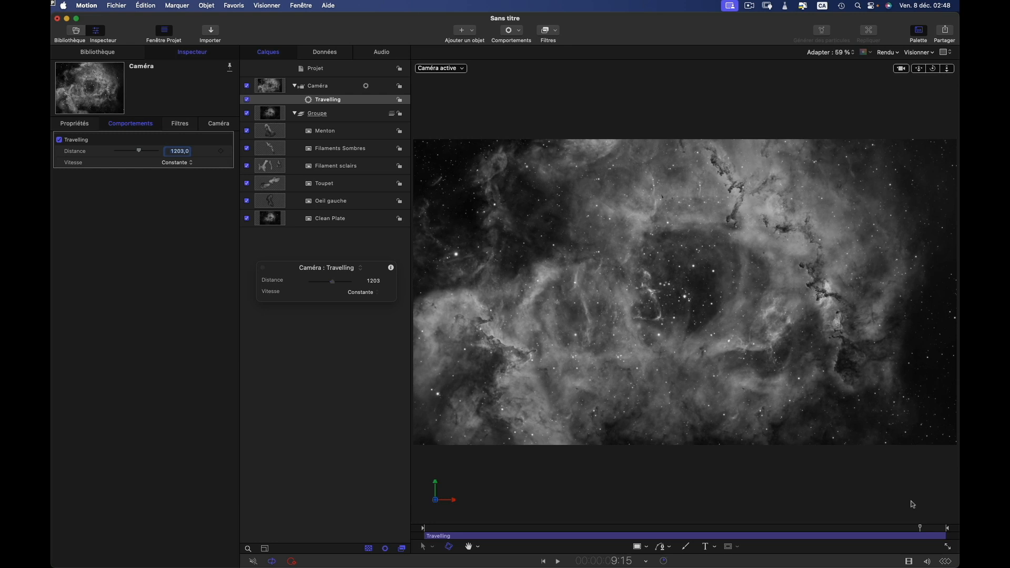
Step: Trim the end of the Travelling behavior to the playhead at 9:15 and preview the camera move
key(o)
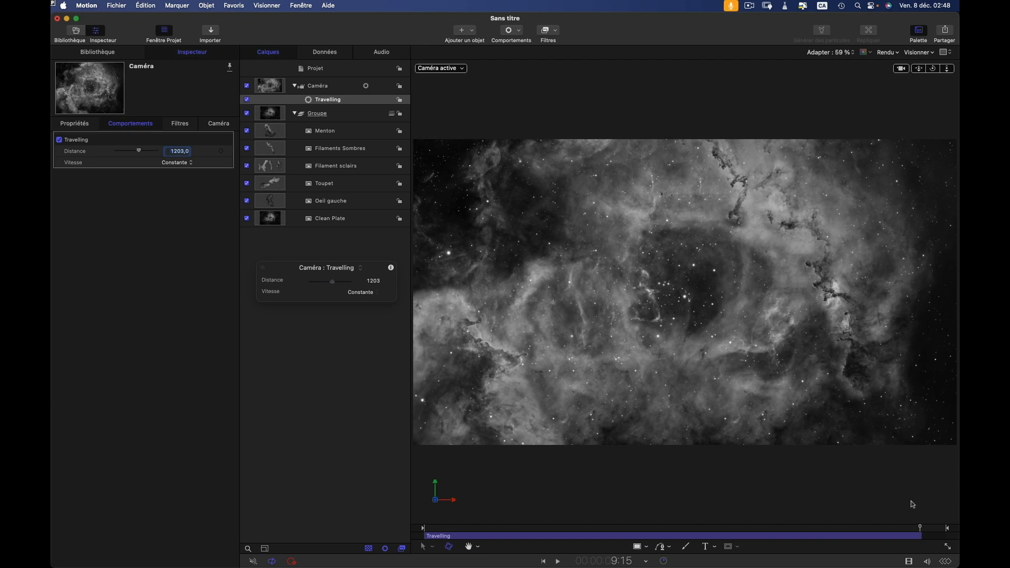
key(space)
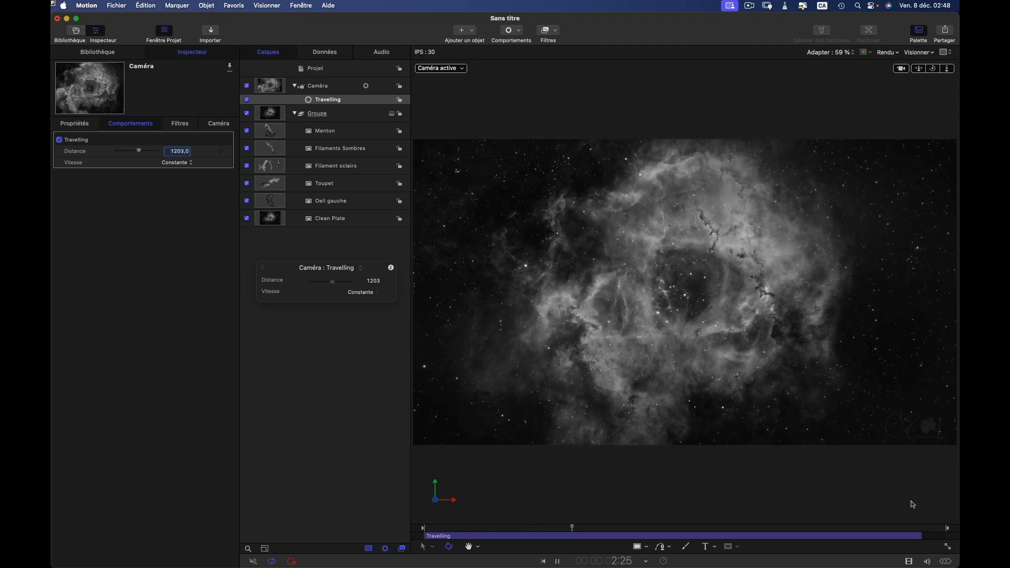
key(space)
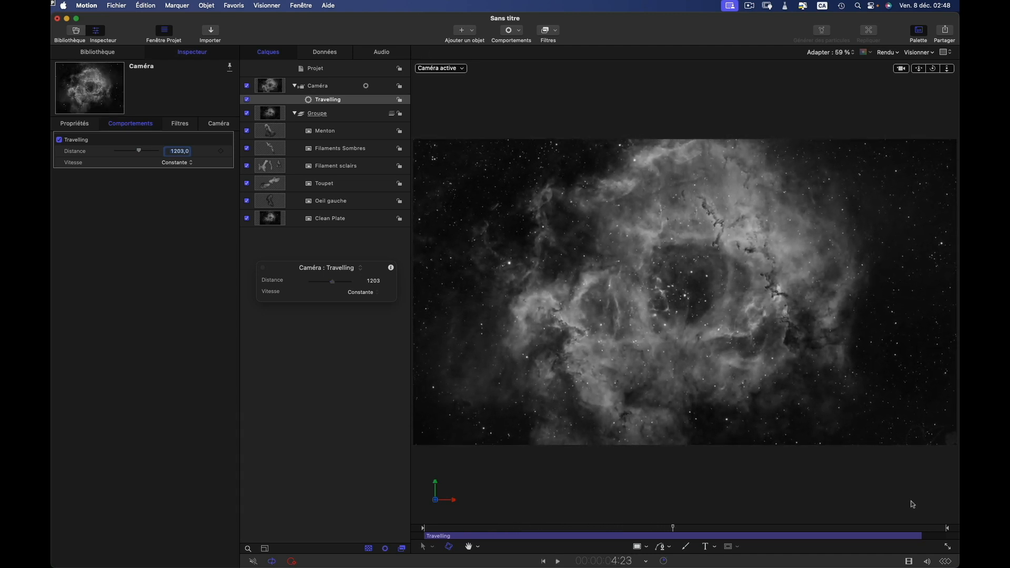
Step: Set the Travelling behavior's speed to Atténuation en entrée/sortie and preview the eased move
click(190, 163)
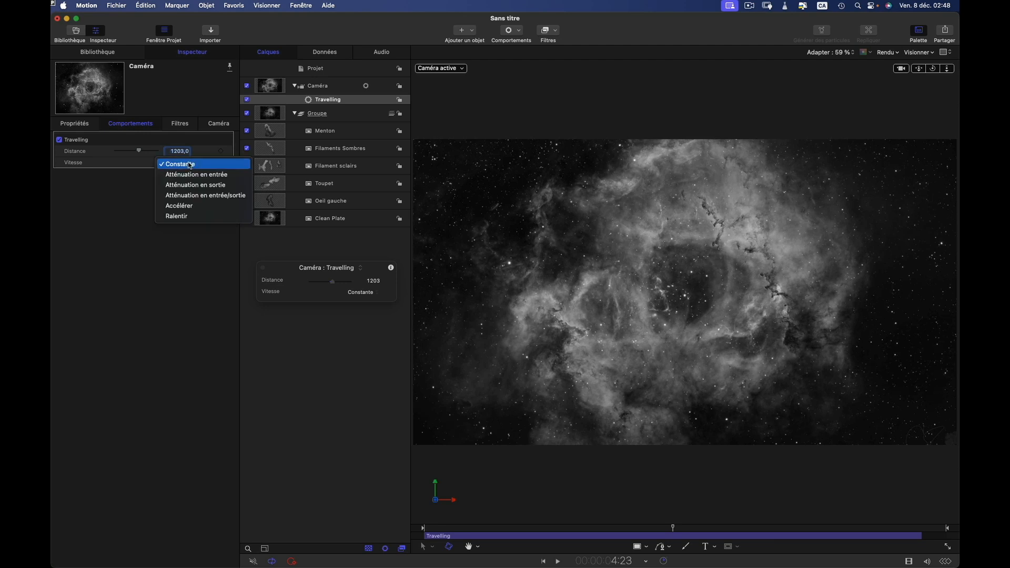
click(197, 197)
key(space)
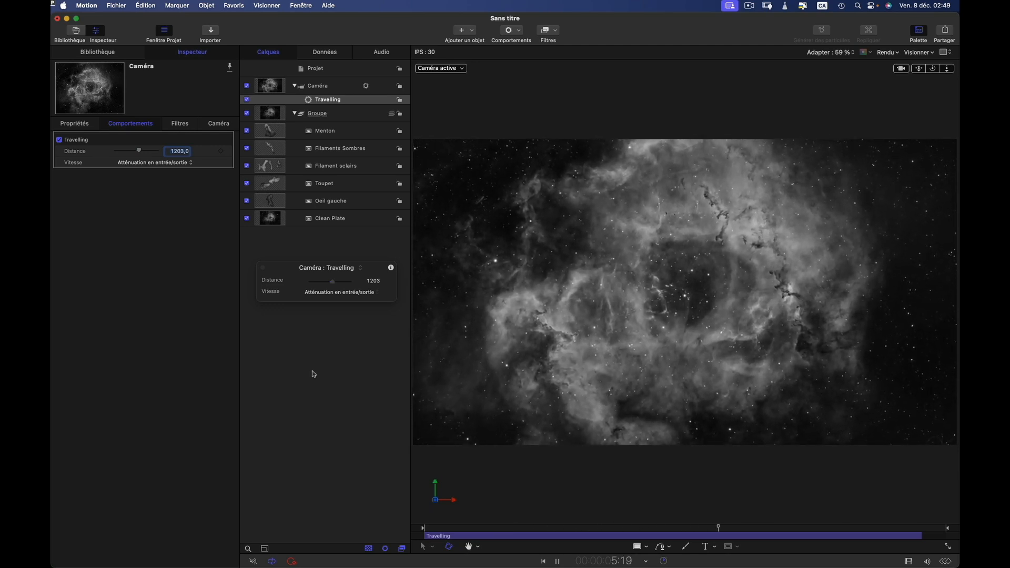
key(space)
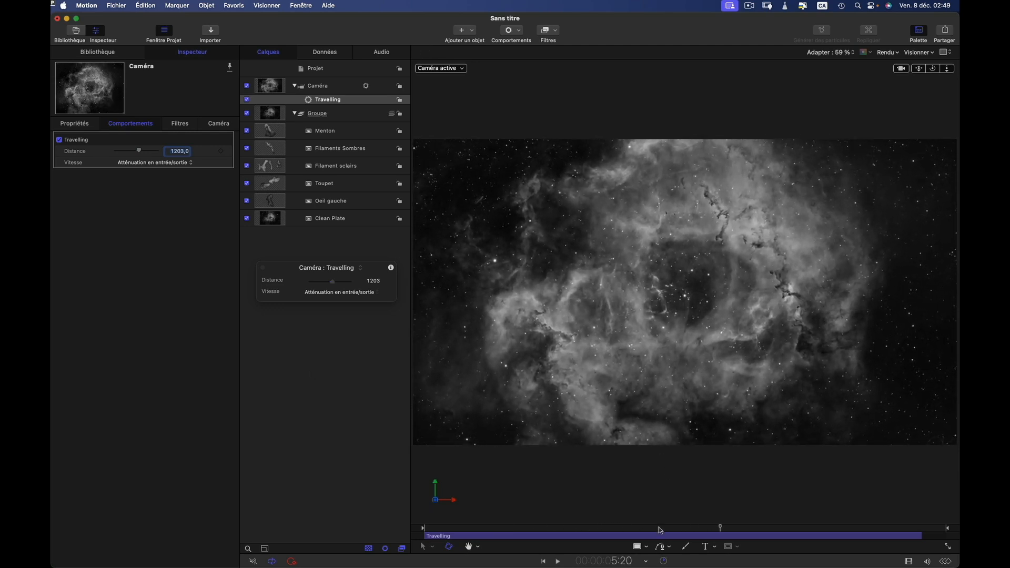
Step: Move the playhead to 9:15 and select the camera
drag(619, 563, 623, 564)
click(621, 563)
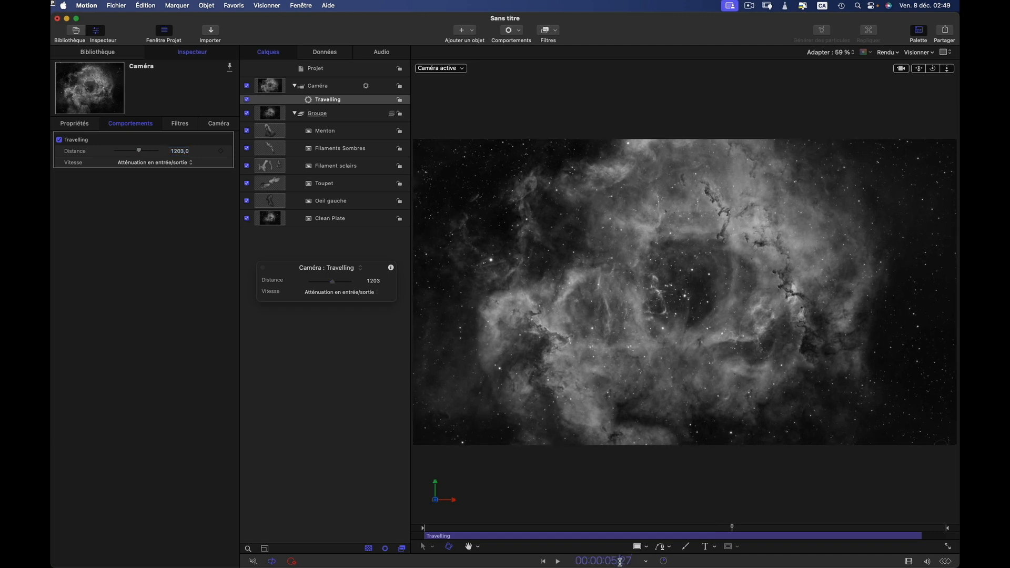
double_click(618, 559)
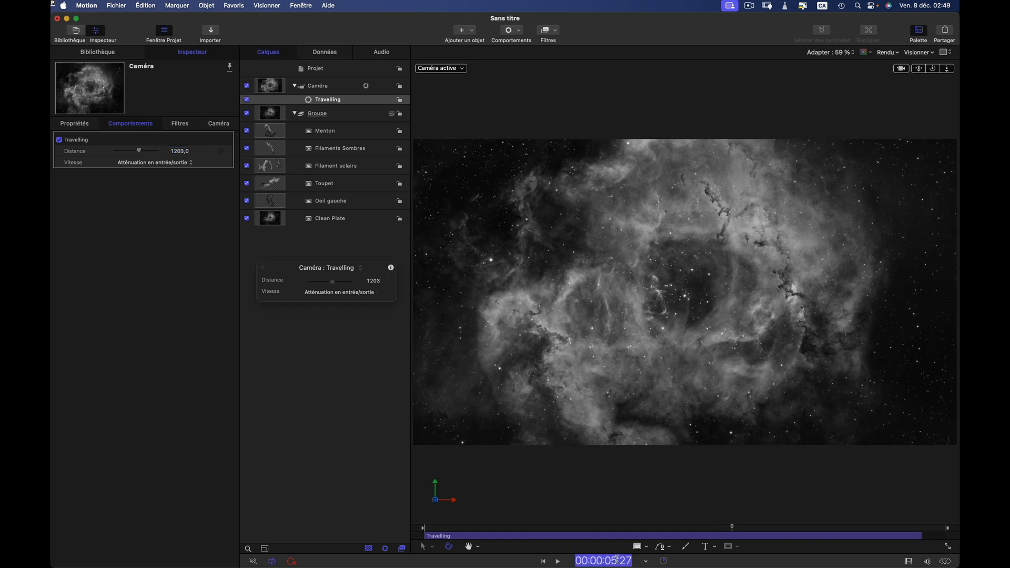
text(9,15)
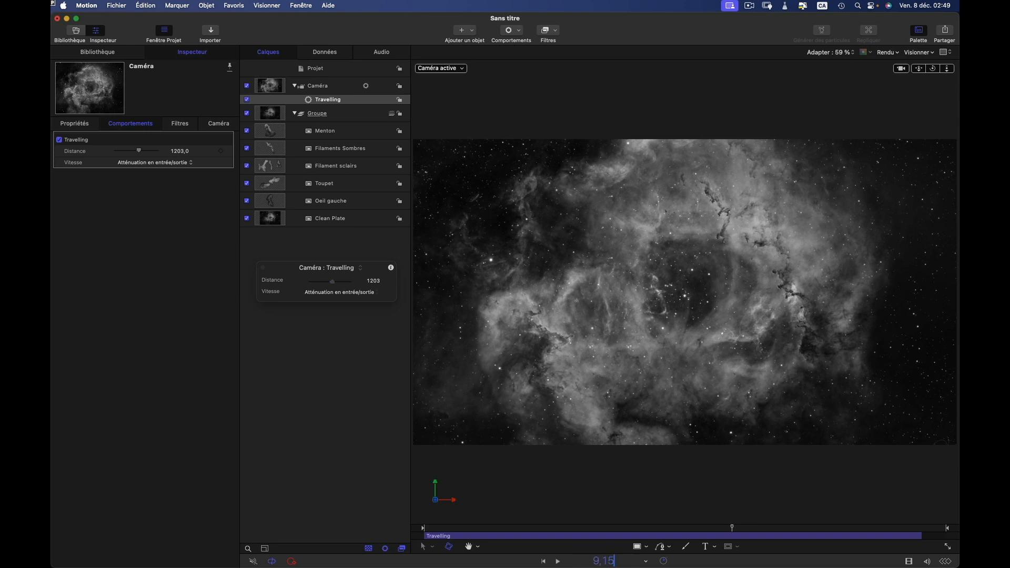
key(Return)
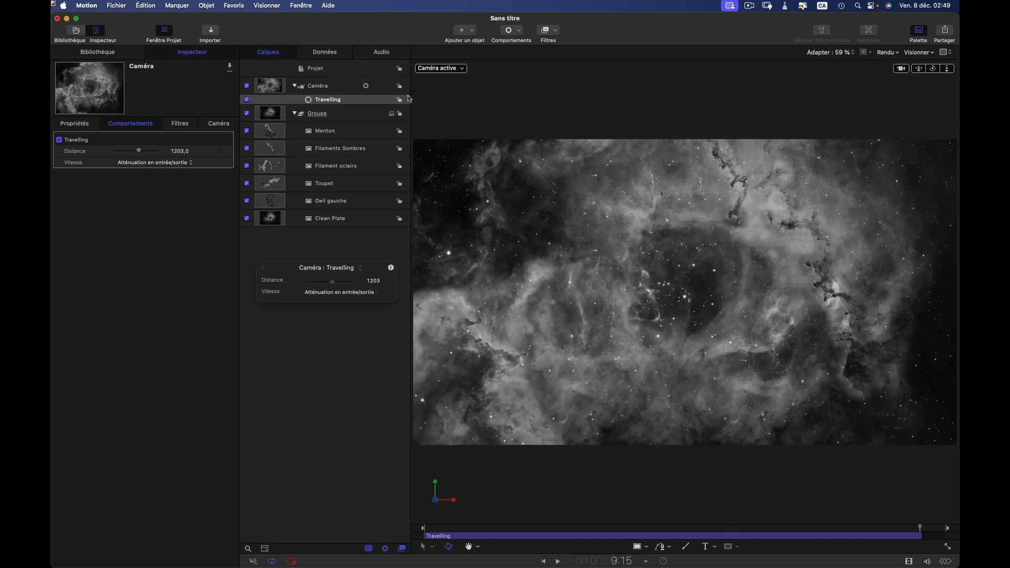
click(329, 88)
click(332, 87)
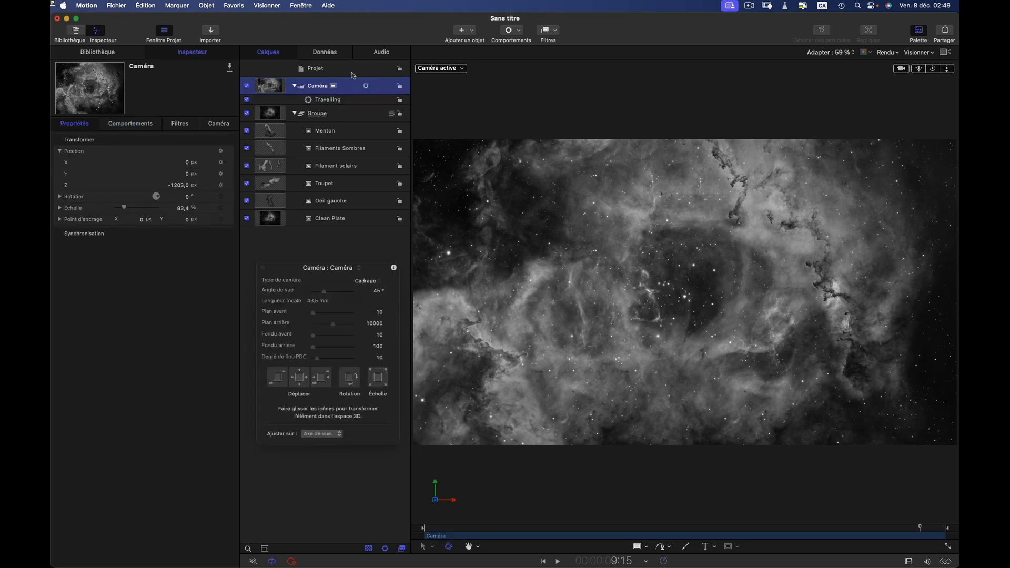
Step: Add a Balayage behavior to the camera with an end angle of about -5°, trim its end to the playhead, and preview the animation
click(519, 33)
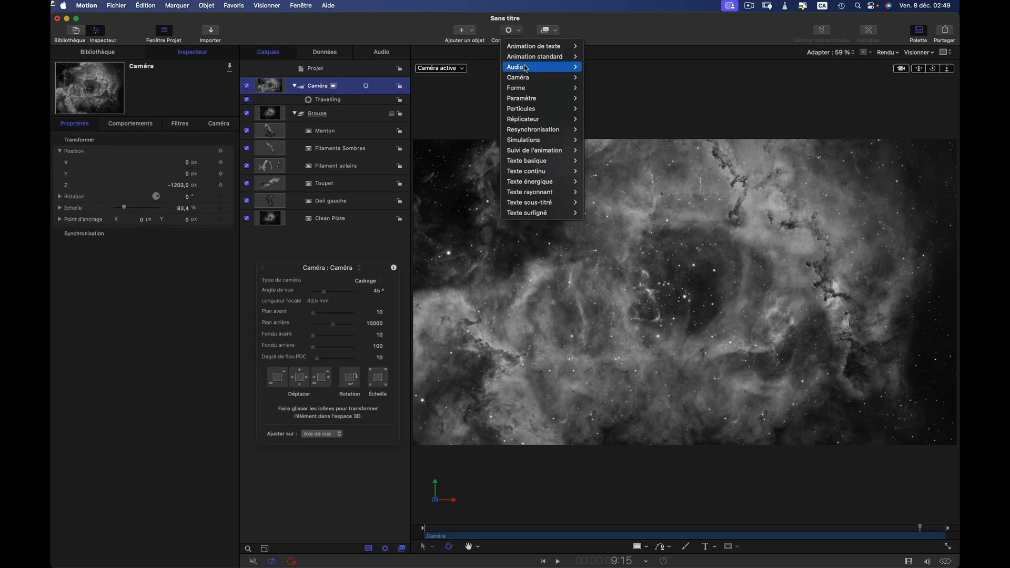
mouse_move(528, 78)
click(608, 78)
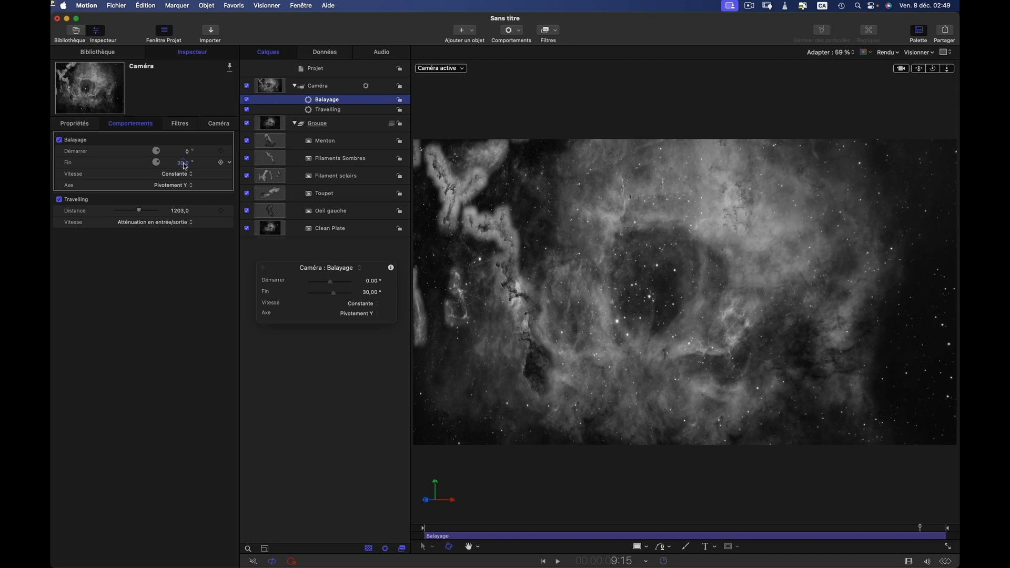
drag(185, 168, 183, 163)
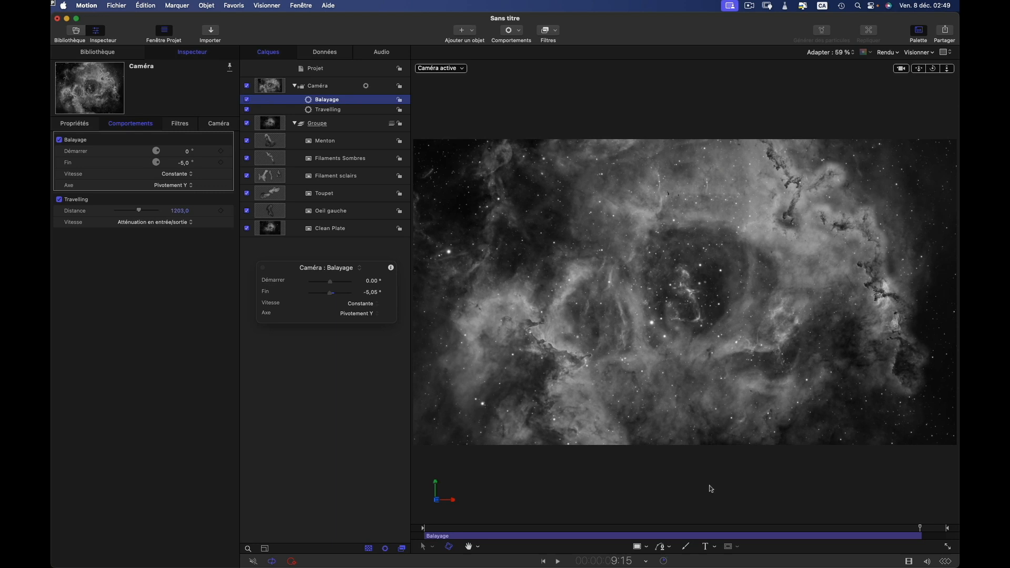
key(space)
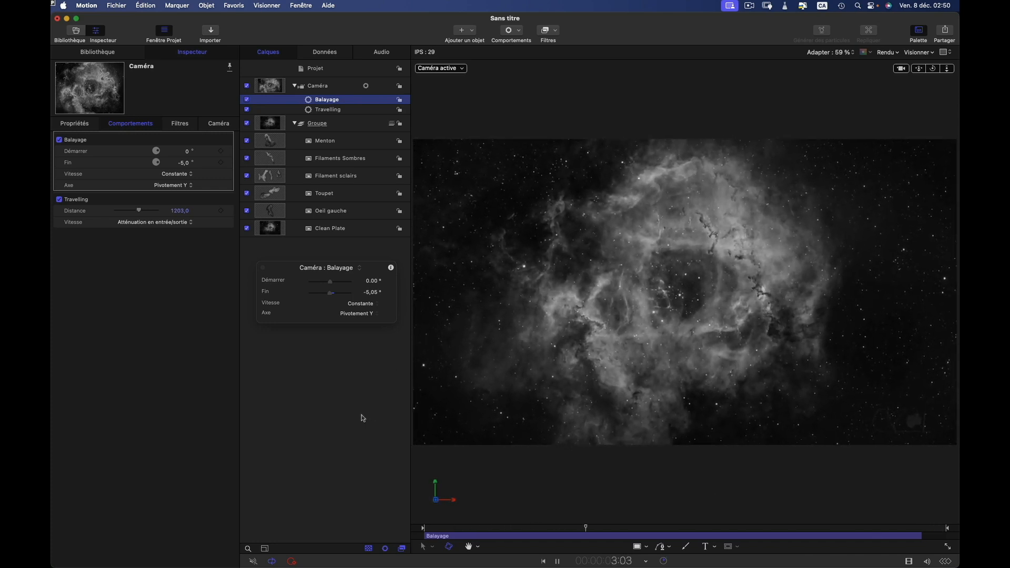
key(space)
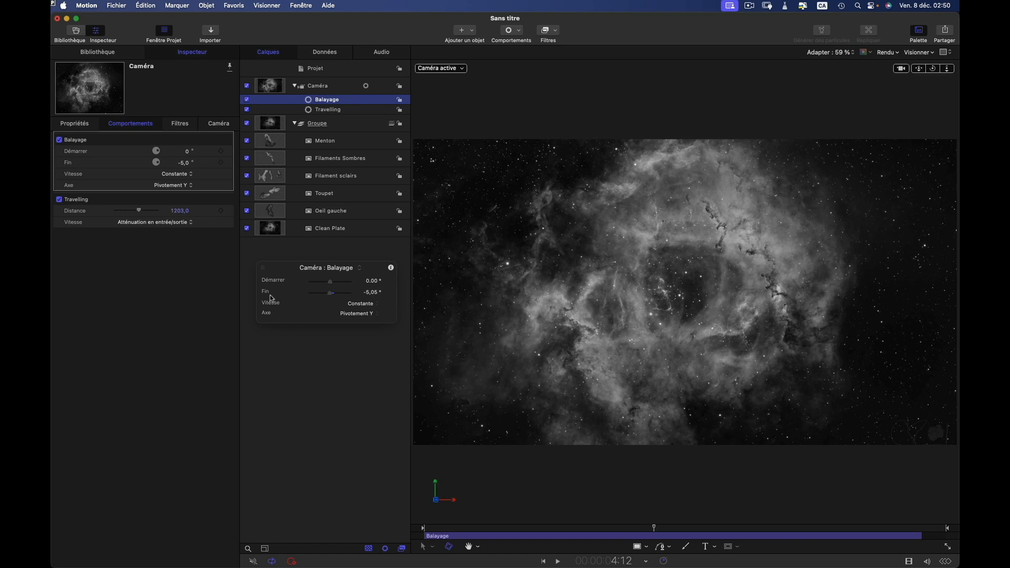
Step: Set the Balayage behavior's speed to Atténuation en entrée/sortie and play back the combined camera motion
click(189, 175)
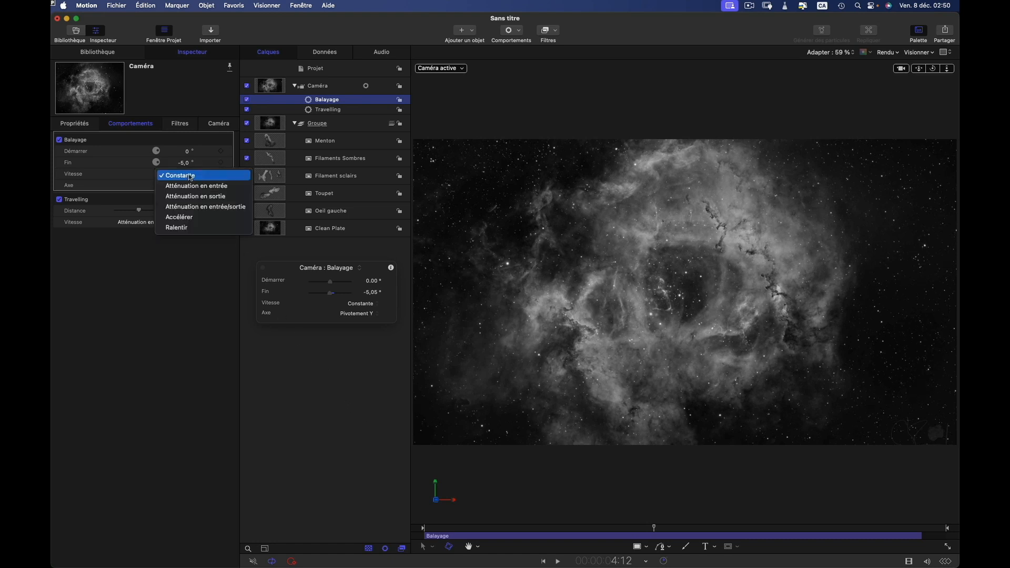
click(203, 208)
key(space)
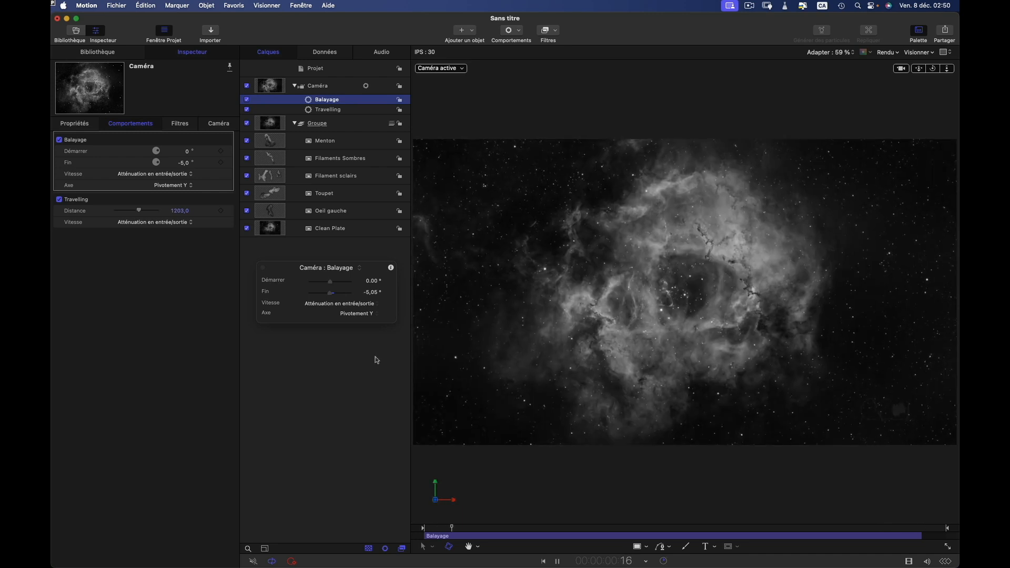
key(space)
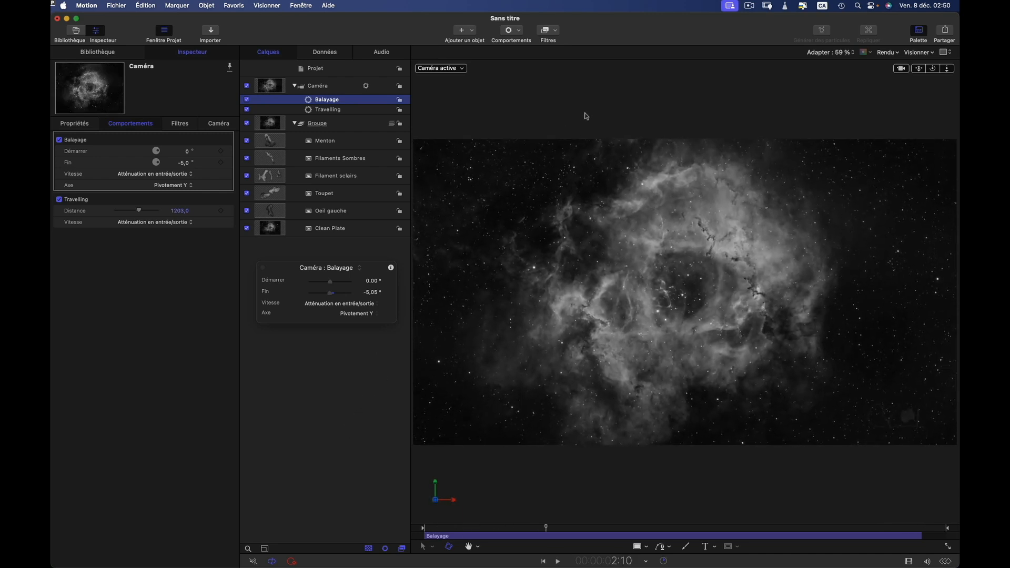
Step: Set the render quality to Optimale and toggle the Fusion d'images render option
click(897, 53)
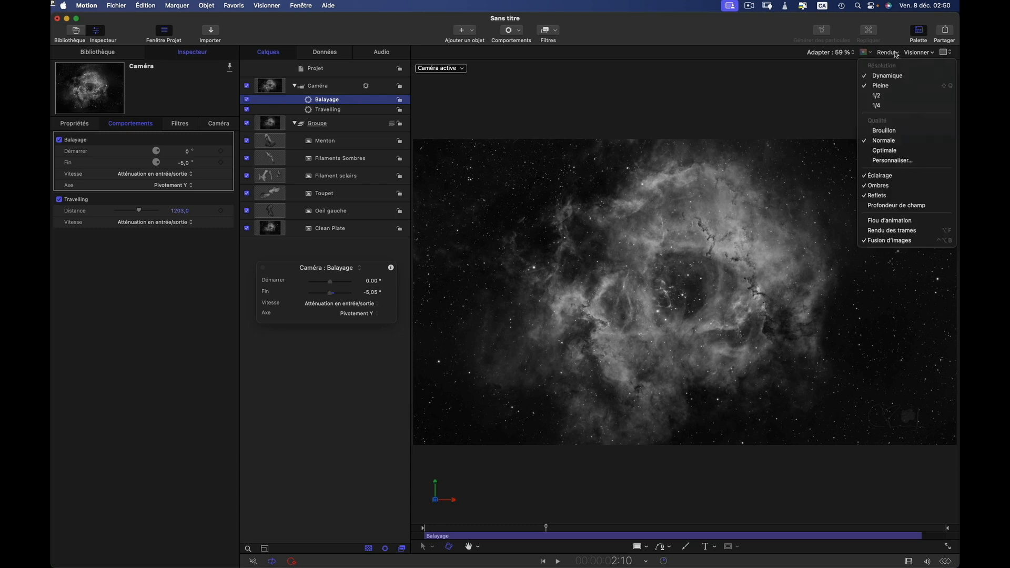
click(886, 153)
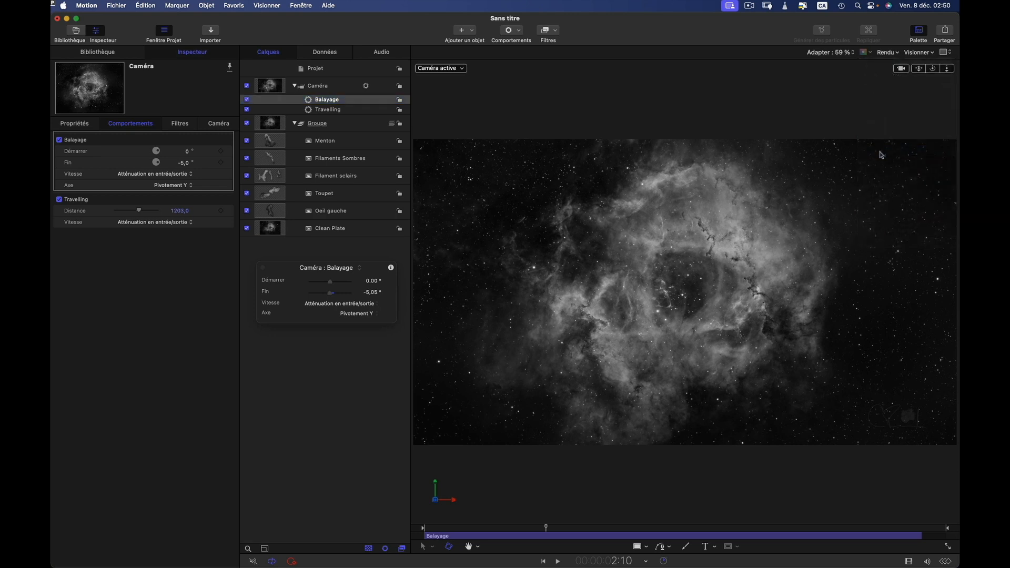
click(896, 53)
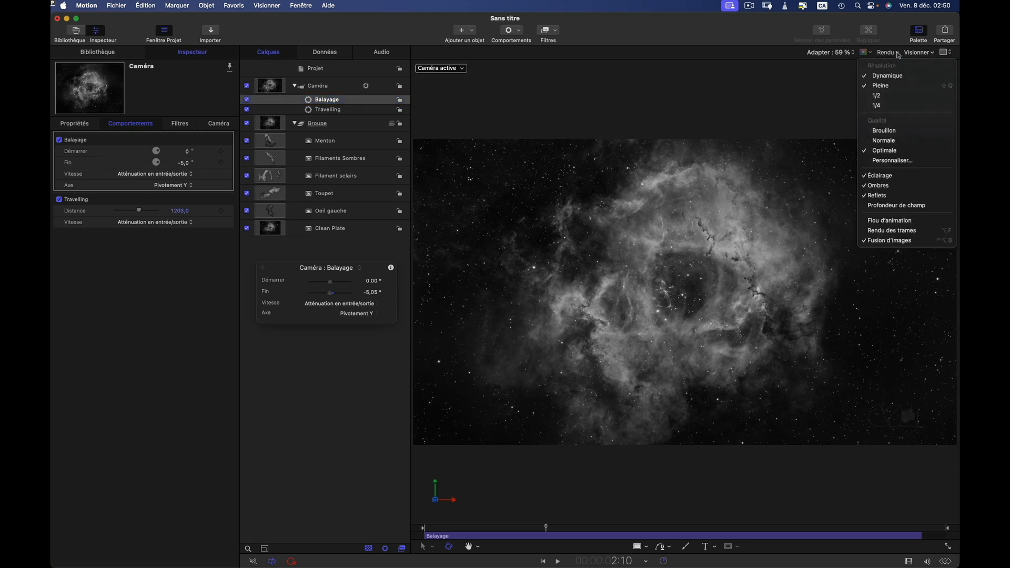
click(884, 241)
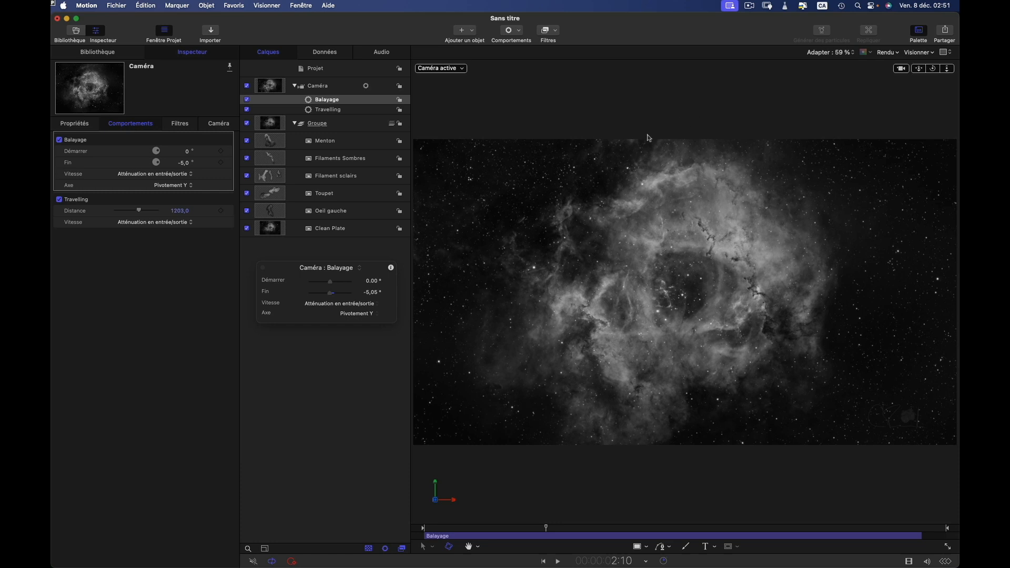
Step: Send the project to Compressor and select the built-in Apple ProRes 422 preset
click(114, 9)
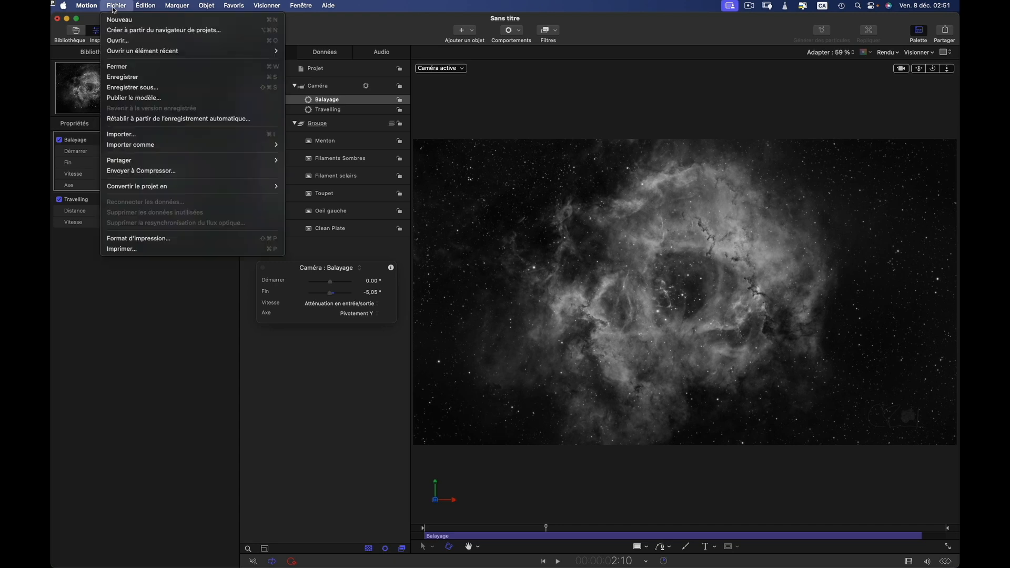
click(159, 172)
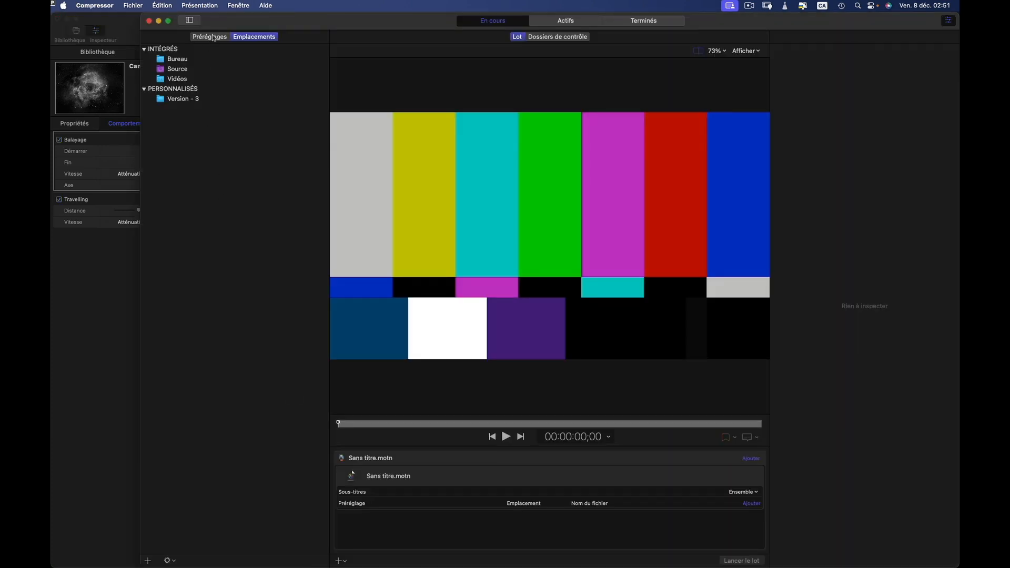
click(213, 38)
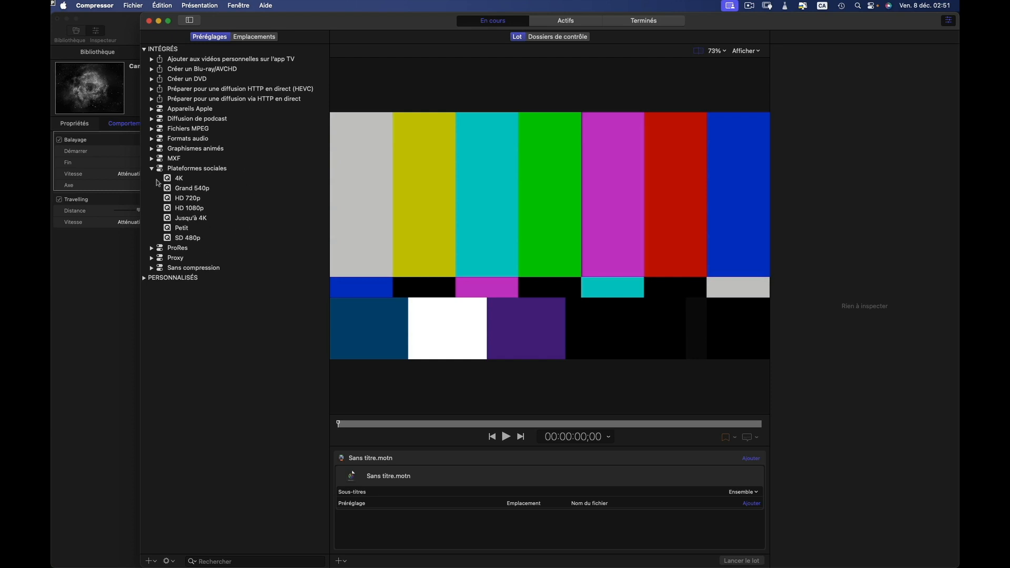
click(151, 169)
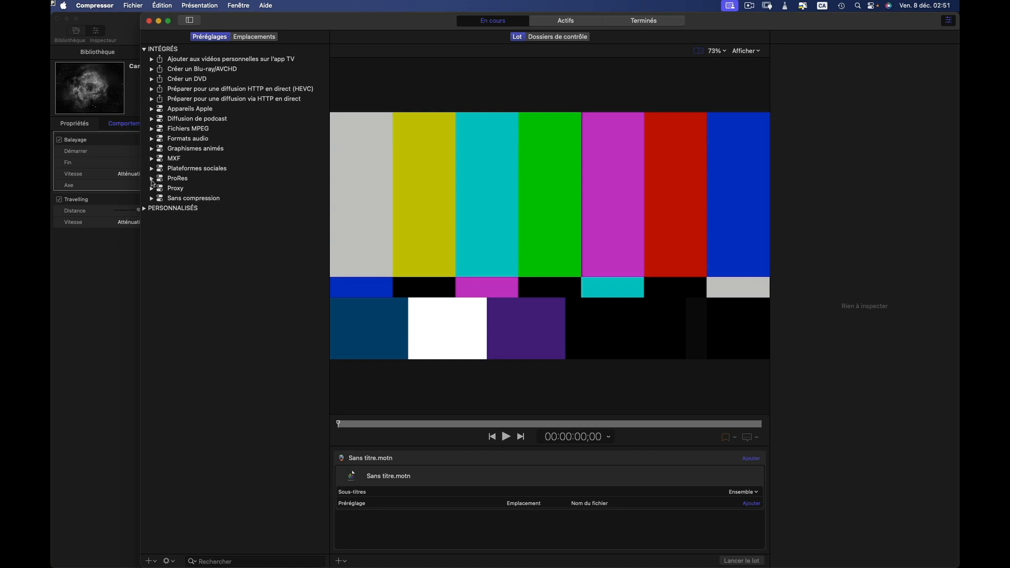
click(151, 179)
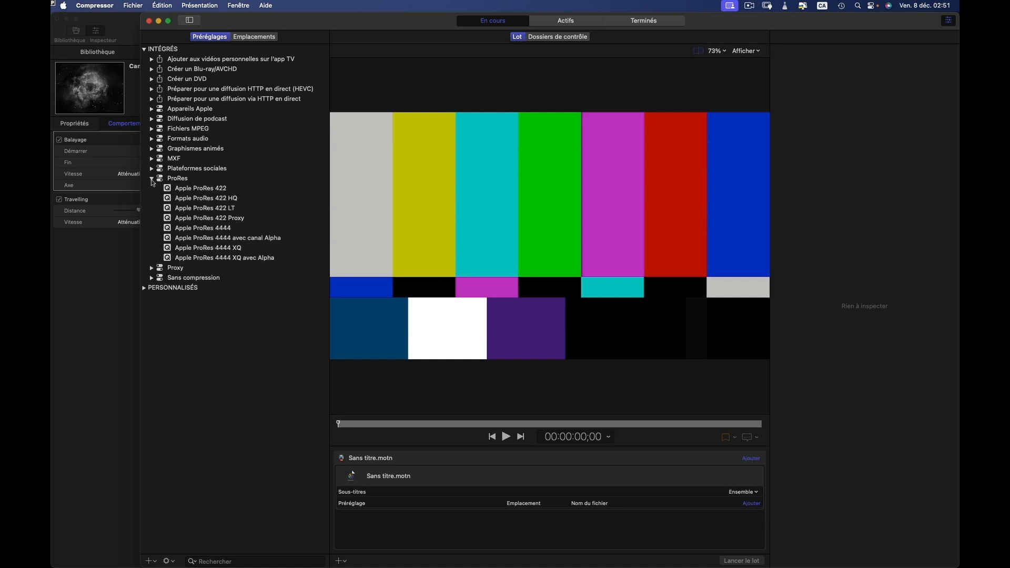
click(214, 187)
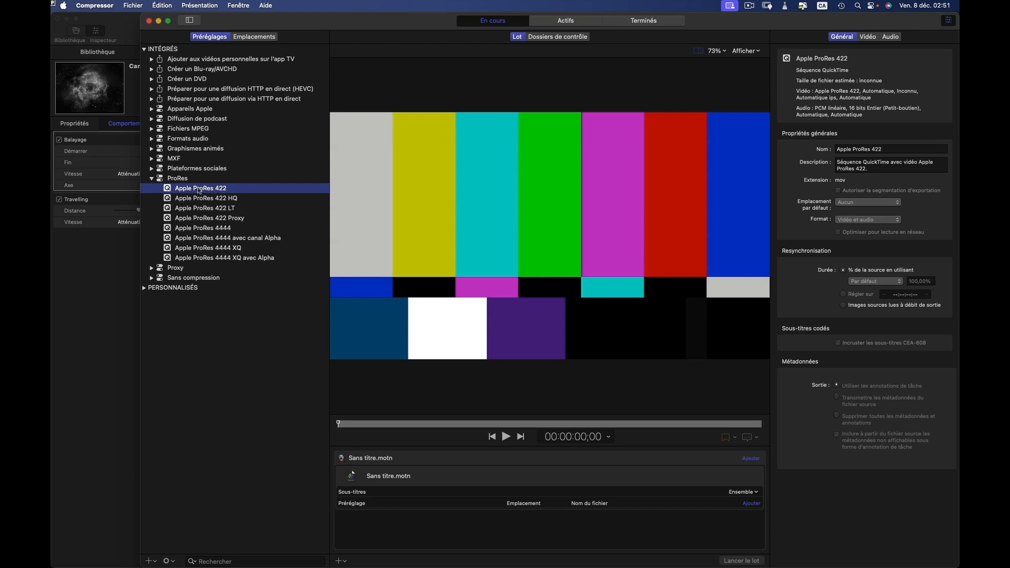
Step: Apply the Apple ProRes 422 preset to the Sans titre.motn job, set its output location to Bureau, and start the batch
drag(199, 190, 583, 508)
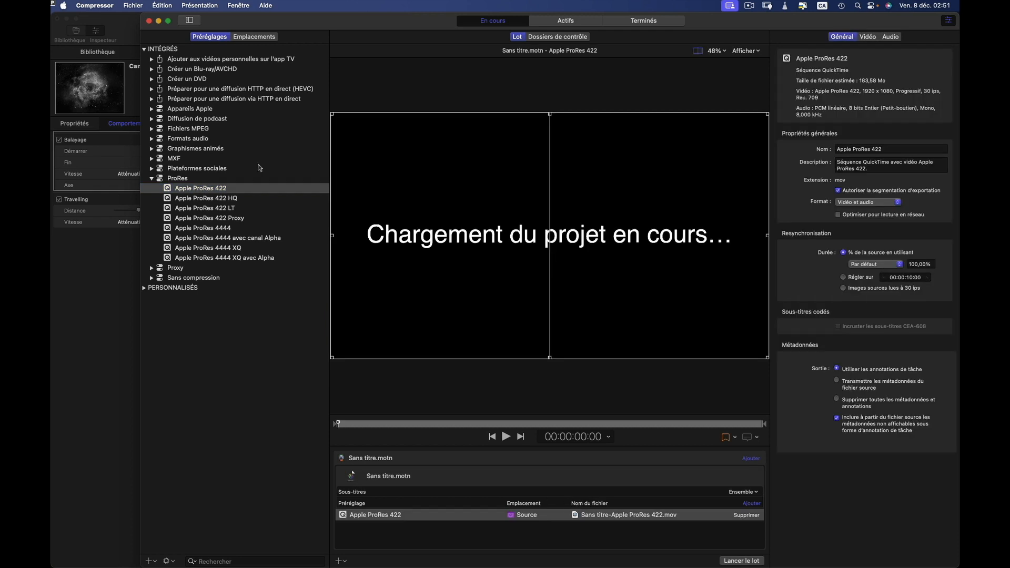
click(262, 37)
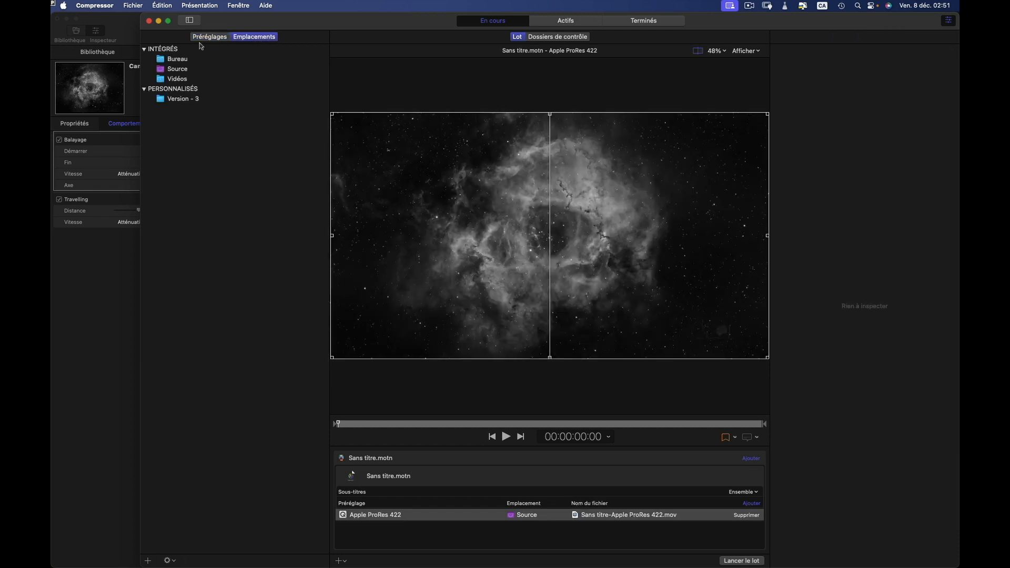
click(161, 62)
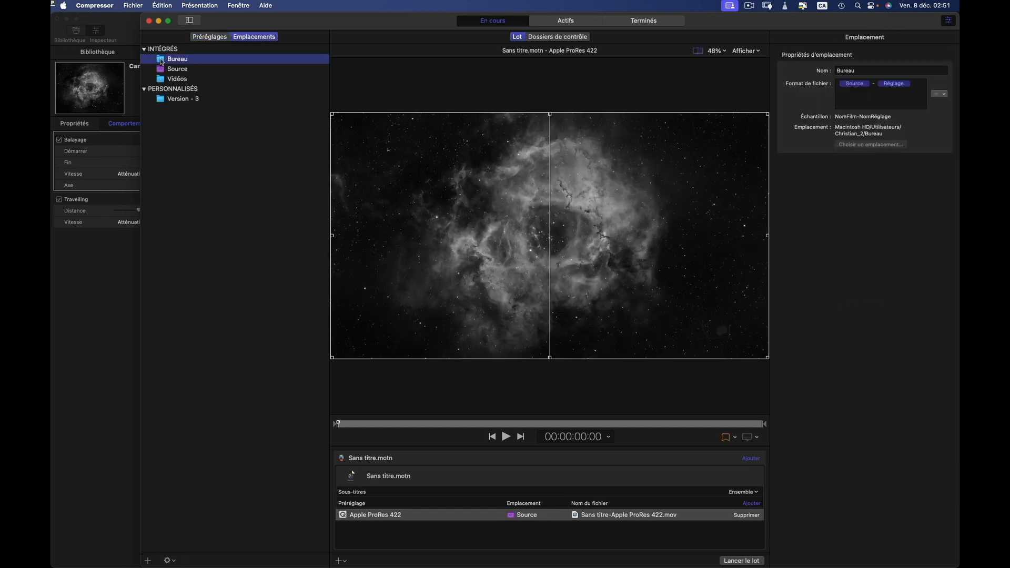
drag(162, 62, 537, 518)
click(746, 563)
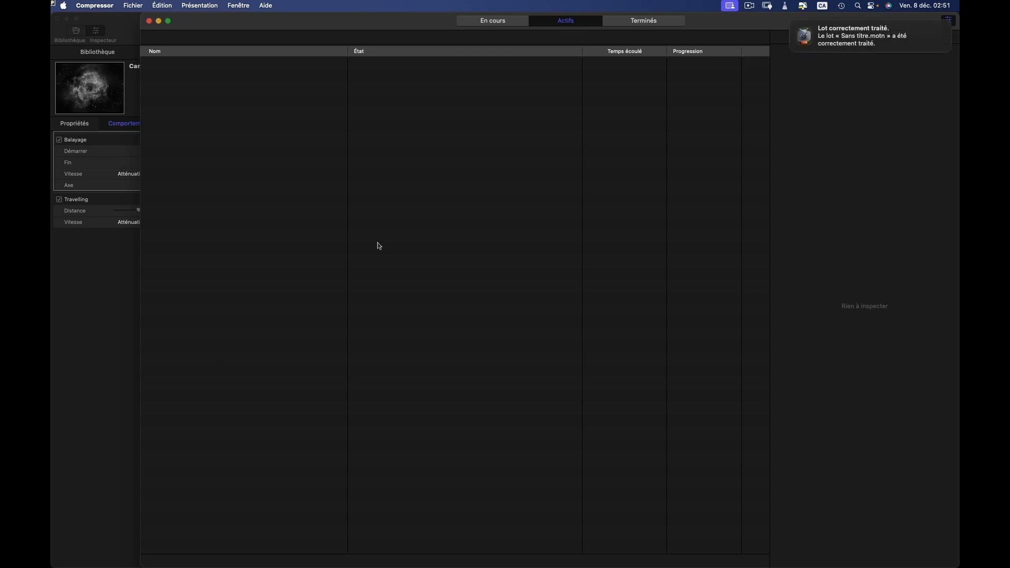
Step: Dismiss the batch notification, quit Compressor, and return to the Motion project
mouse_move(800, 24)
click(793, 21)
key(super+q)
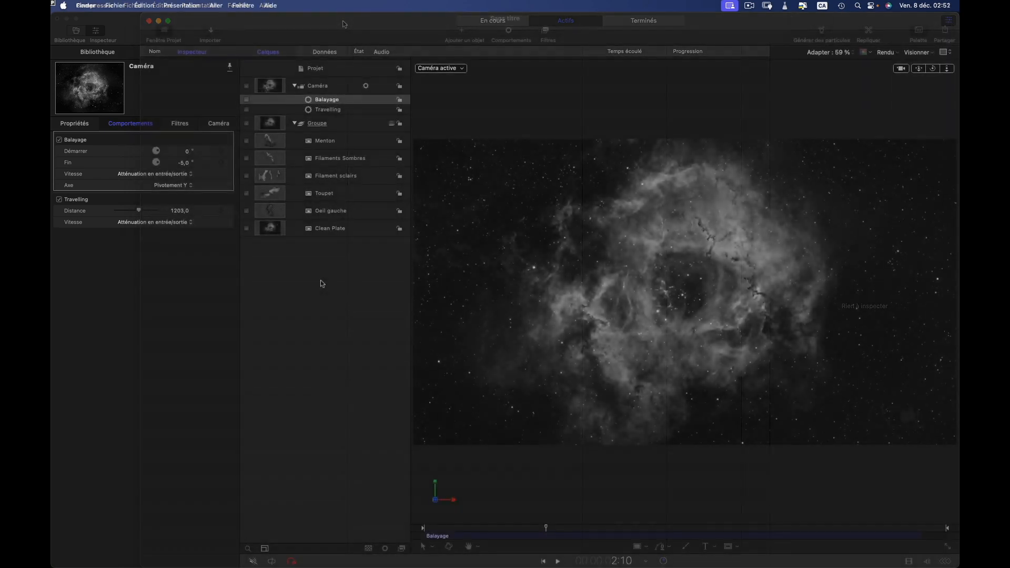
click(322, 284)
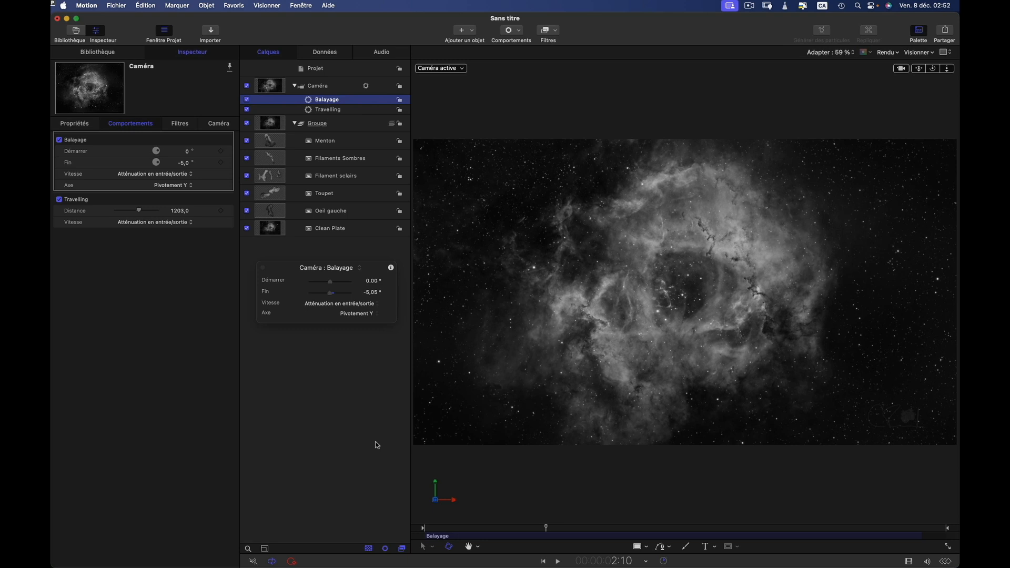
Step: Save the project as Rosette in the Bureau iCloud folder and quit Motion
click(117, 5)
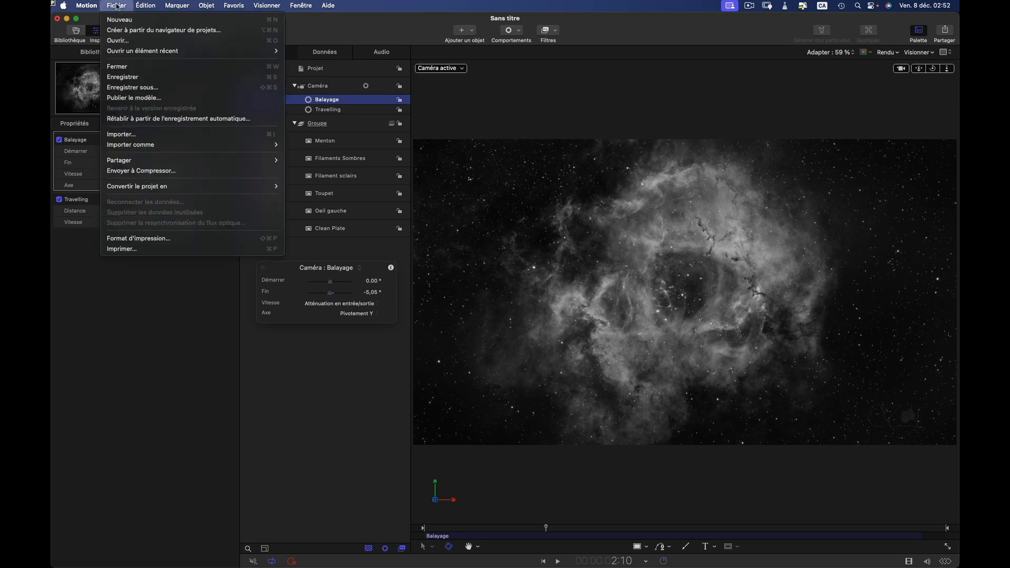
click(132, 77)
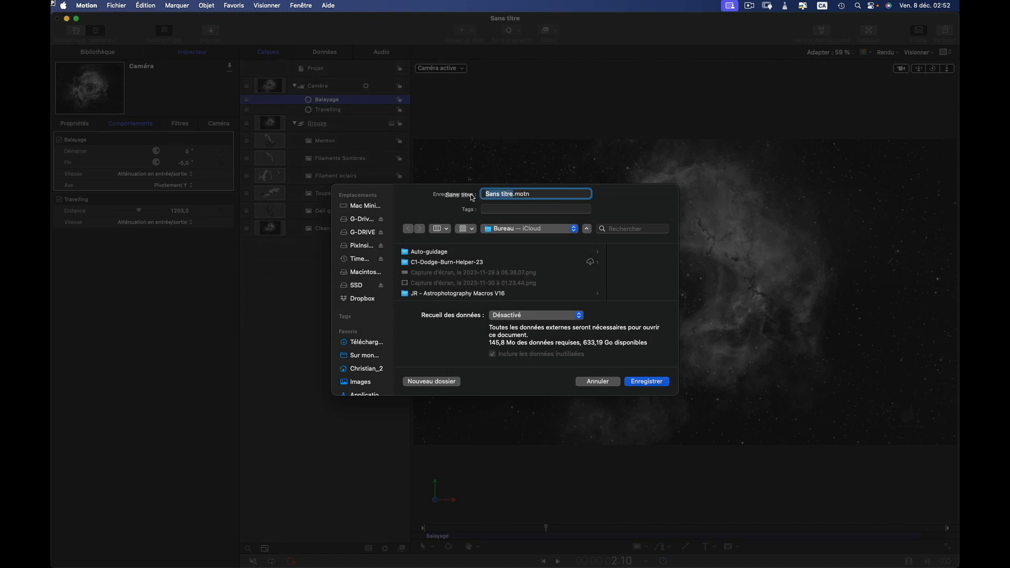
text(Rosette)
click(653, 384)
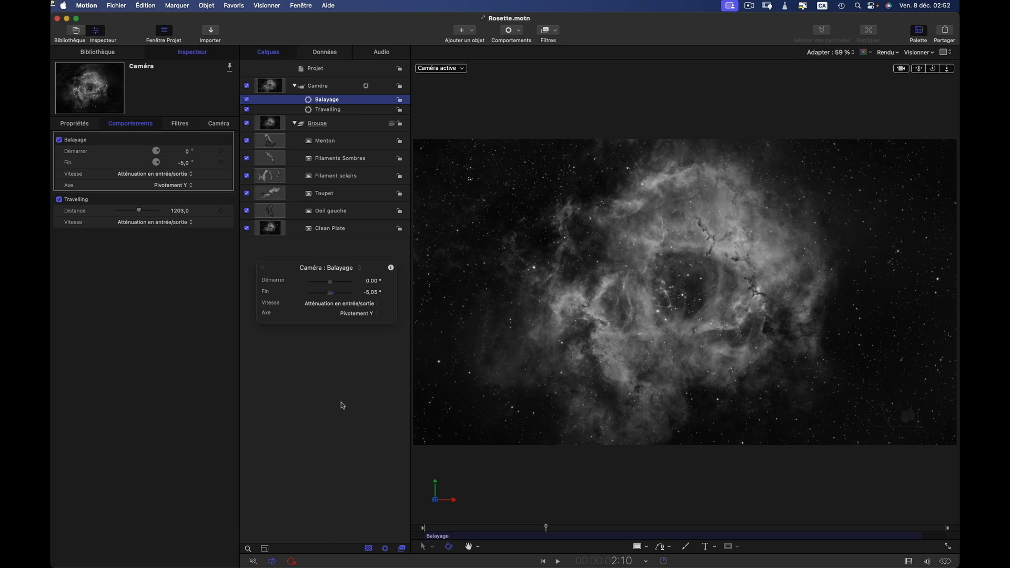
key(super+q)
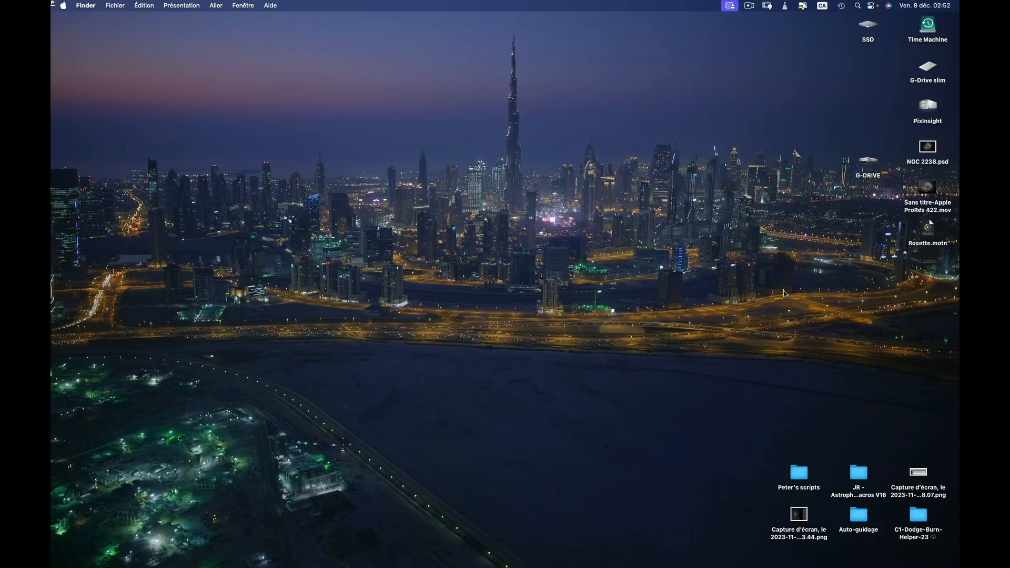
Step: Open the exported Sans titre-Apple ProRes 422.mov from the desktop in QuickTime Player and turn on loop playback
click(931, 188)
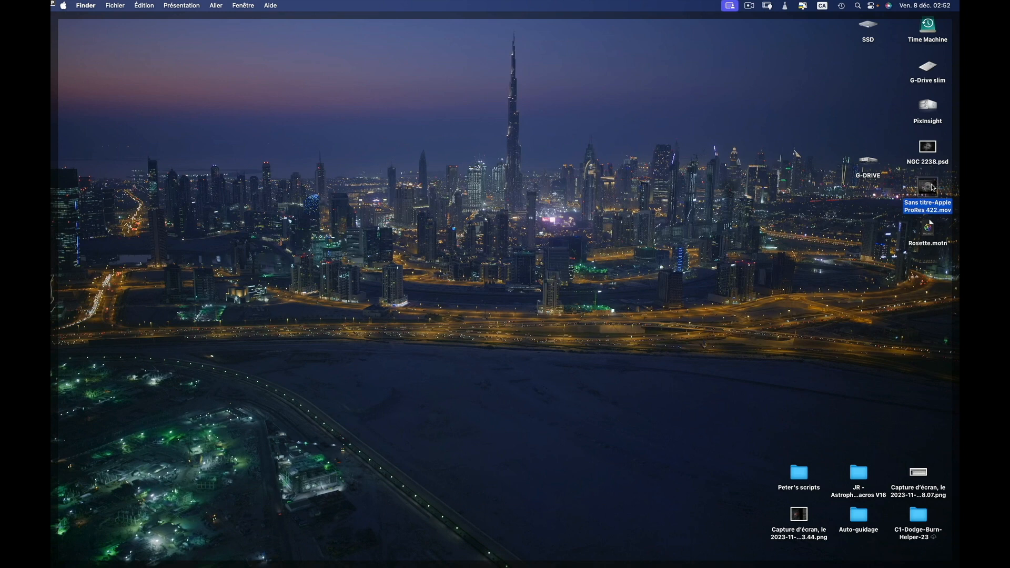
double_click(936, 191)
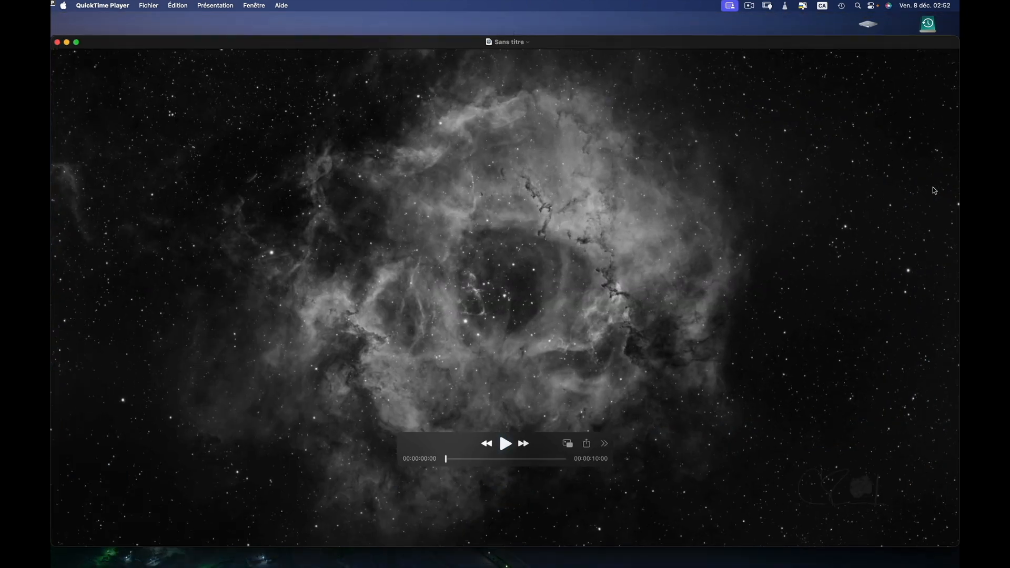
click(216, 6)
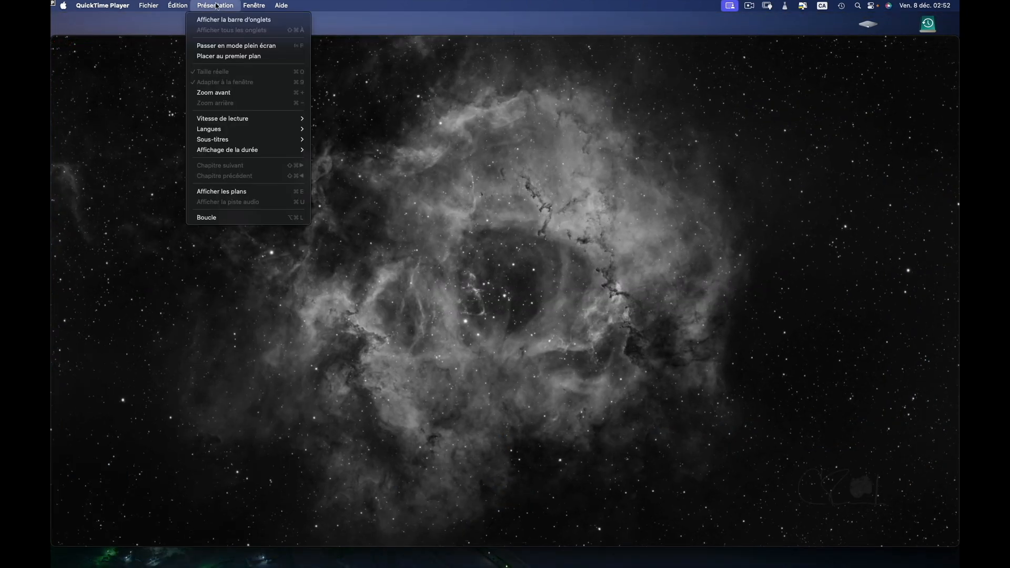
click(229, 217)
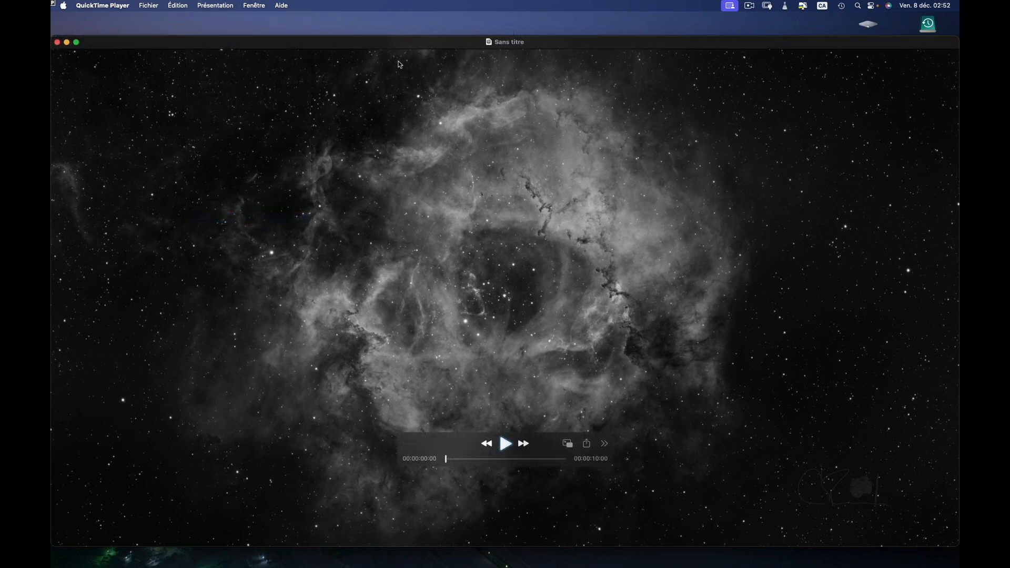